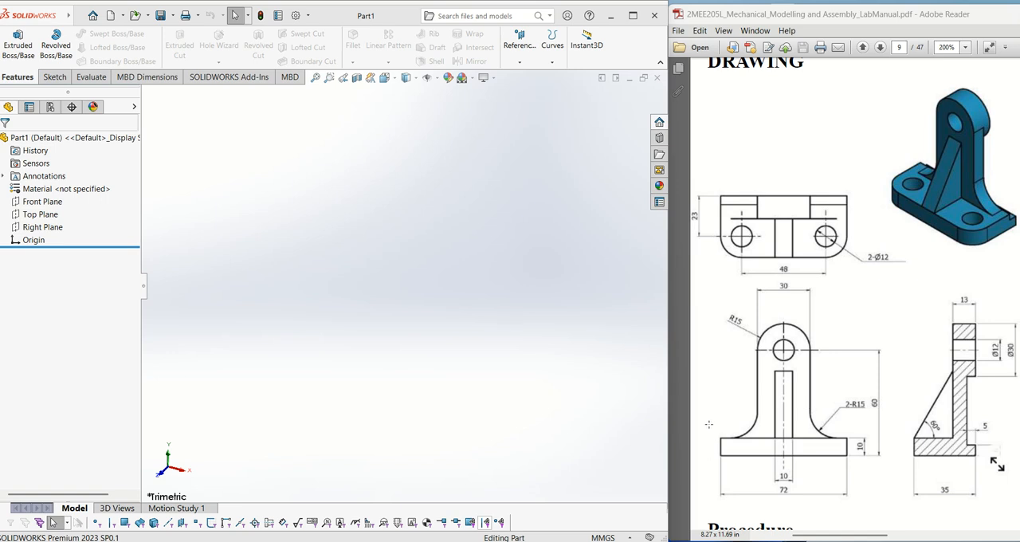
- Sketch a centre rectangle about 194 mm by 23 mm on the Front Plane, centred on the origin
mouse_move(707, 421)
mouse_down()
mouse_move(727, 453)
mouse_move(890, 483)
mouse_up()
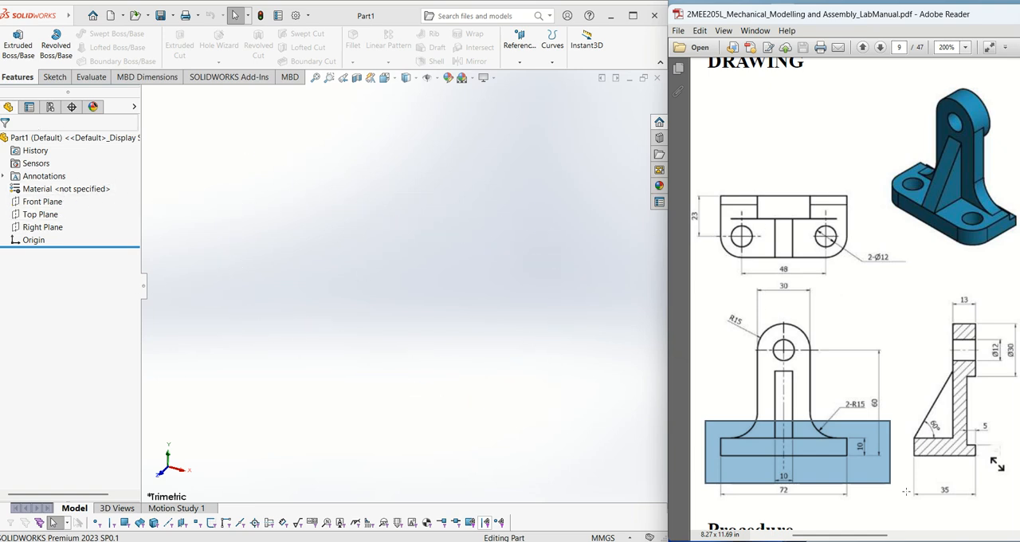
click(827, 451)
drag(709, 424, 881, 476)
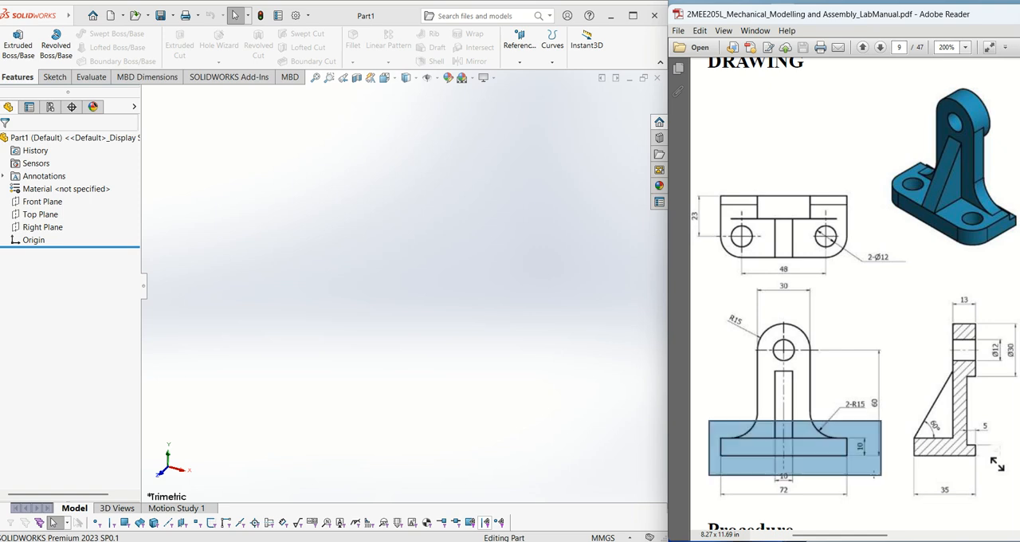
click(42, 202)
click(47, 184)
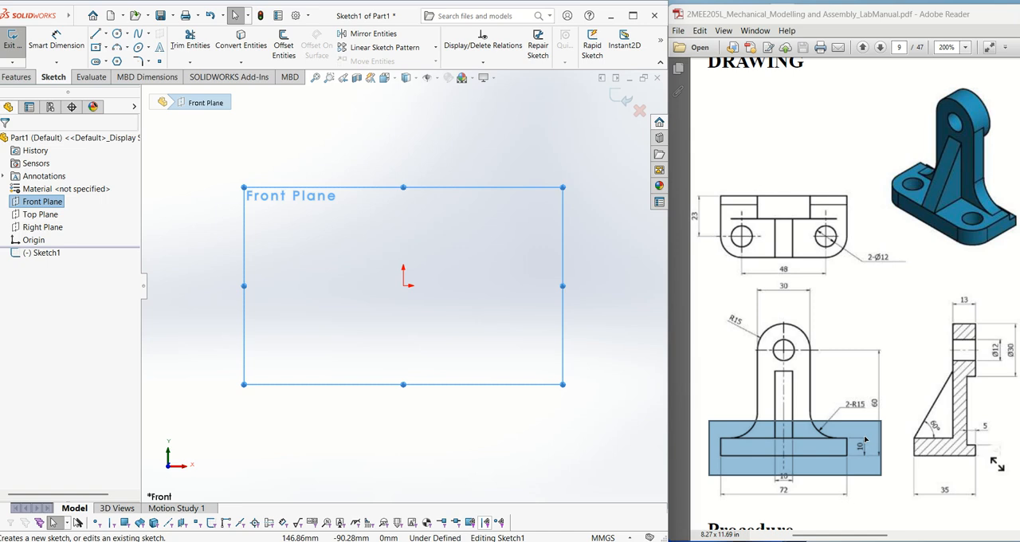
click(95, 47)
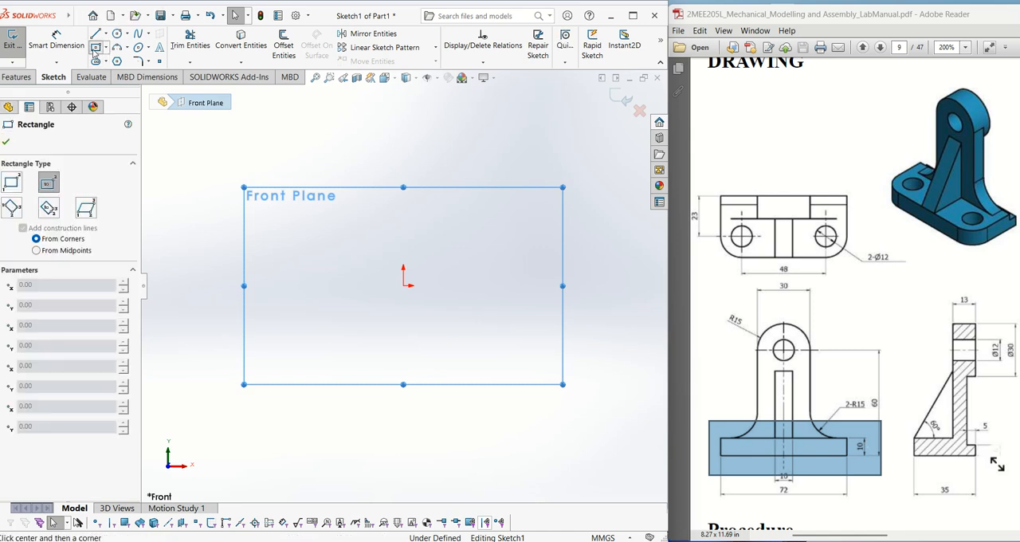
click(405, 284)
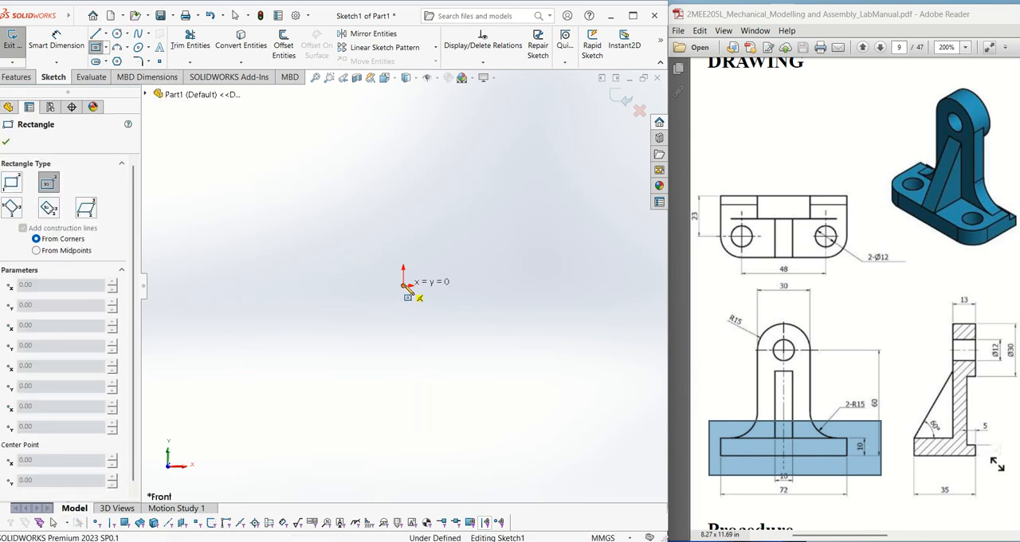
click(577, 305)
- Dimension the rectangle's lower edge and set its width to 72 mm
click(56, 40)
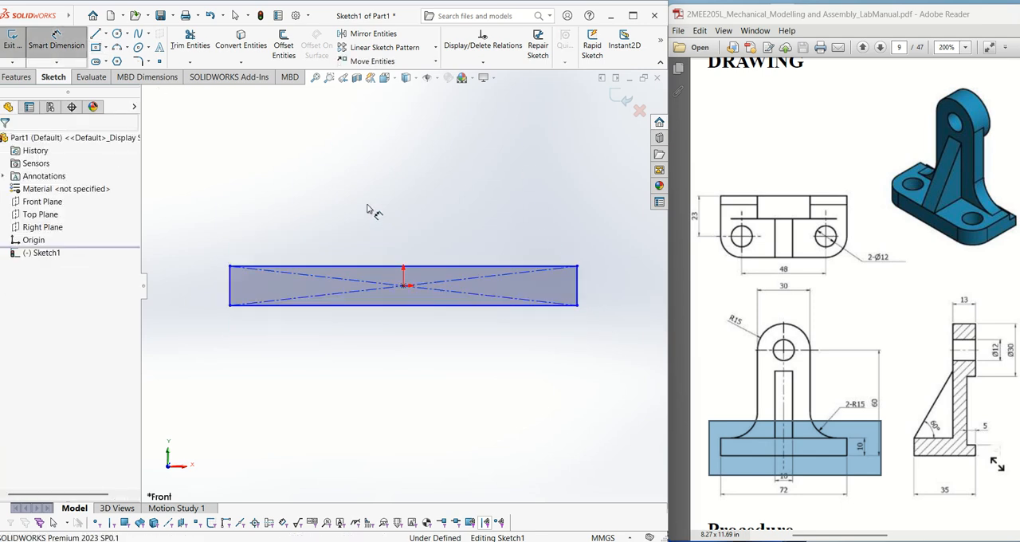
click(414, 306)
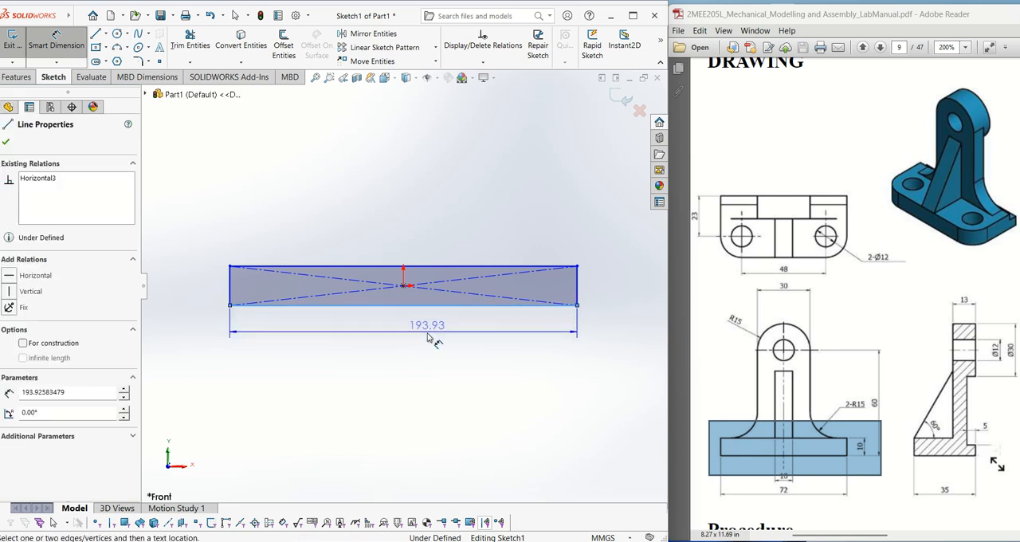
click(406, 371)
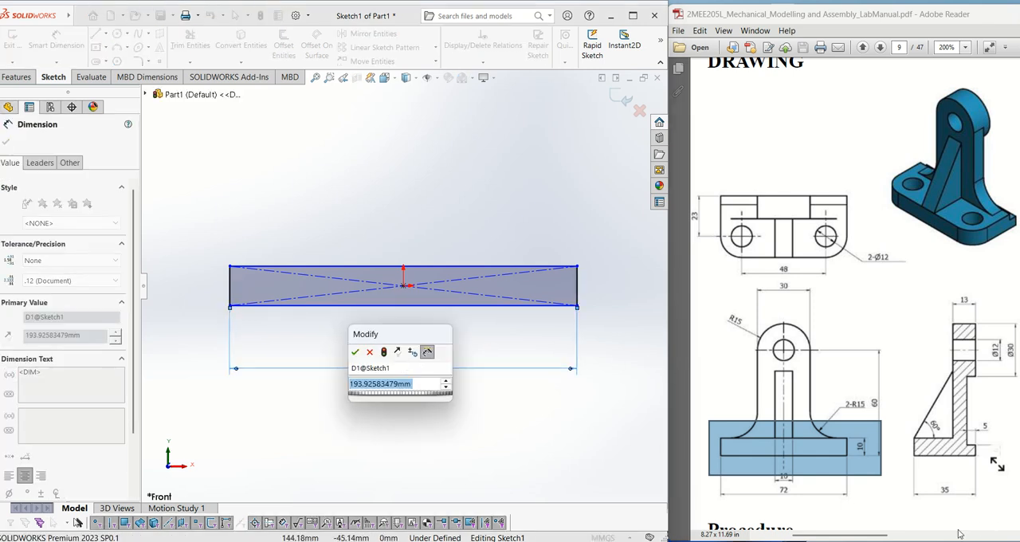
click(959, 535)
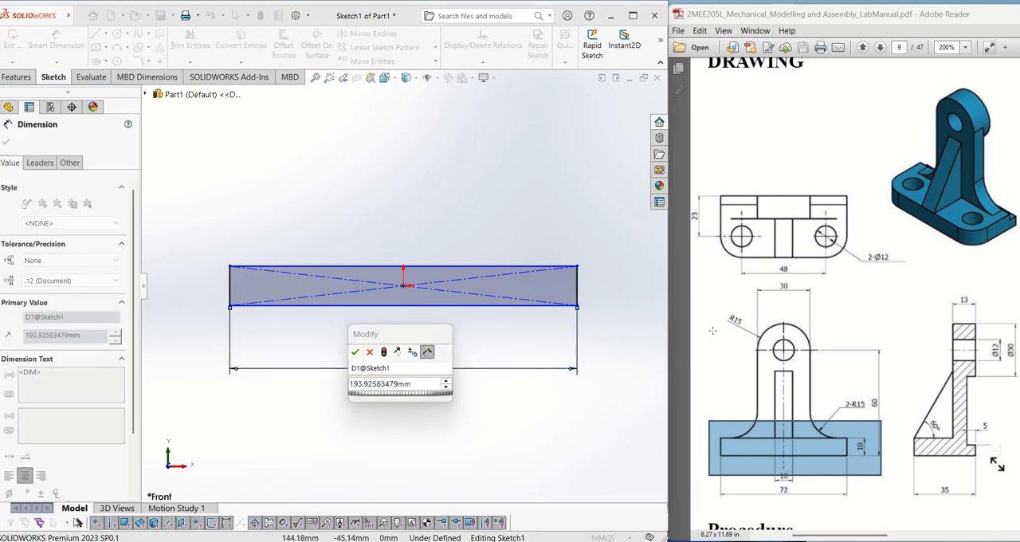
click(406, 385)
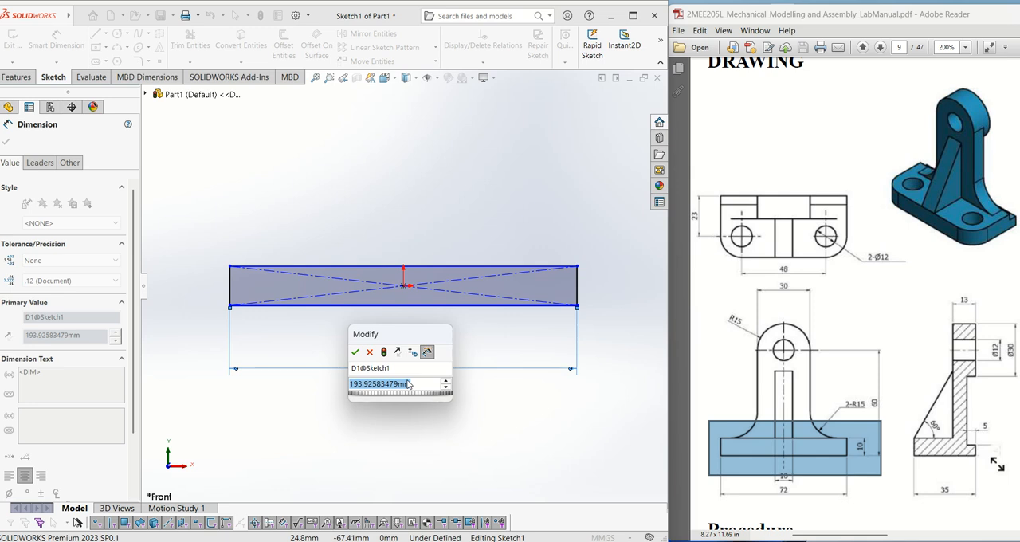
text(72)
key(Return)
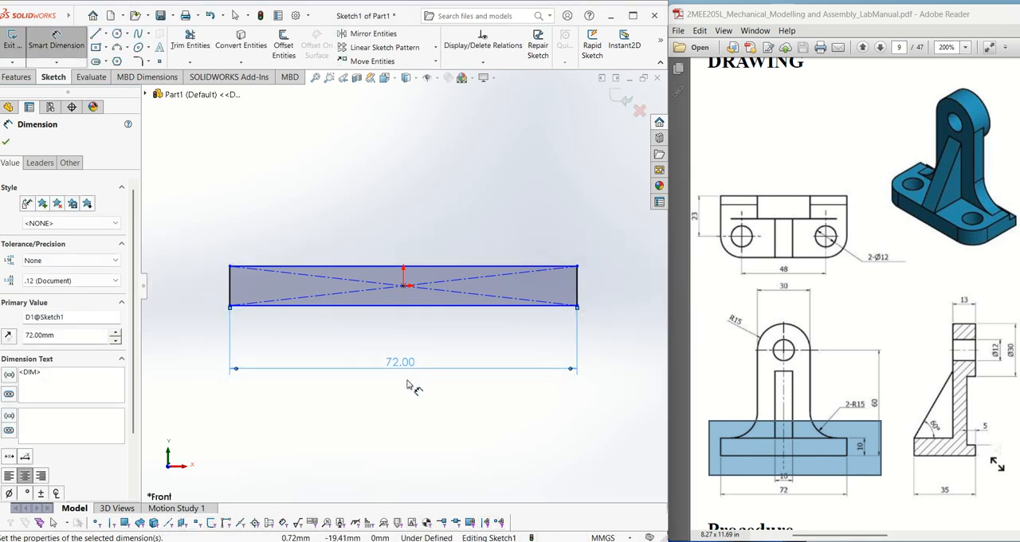
- Dimension the rectangle's vertical side and set its height to 10 mm
click(578, 285)
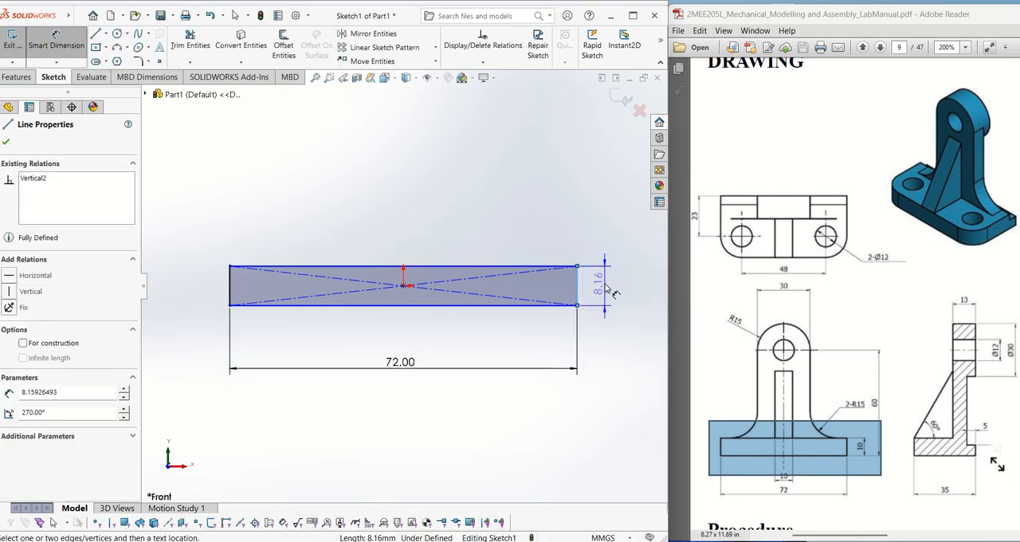
click(600, 288)
text(10)
key(Return)
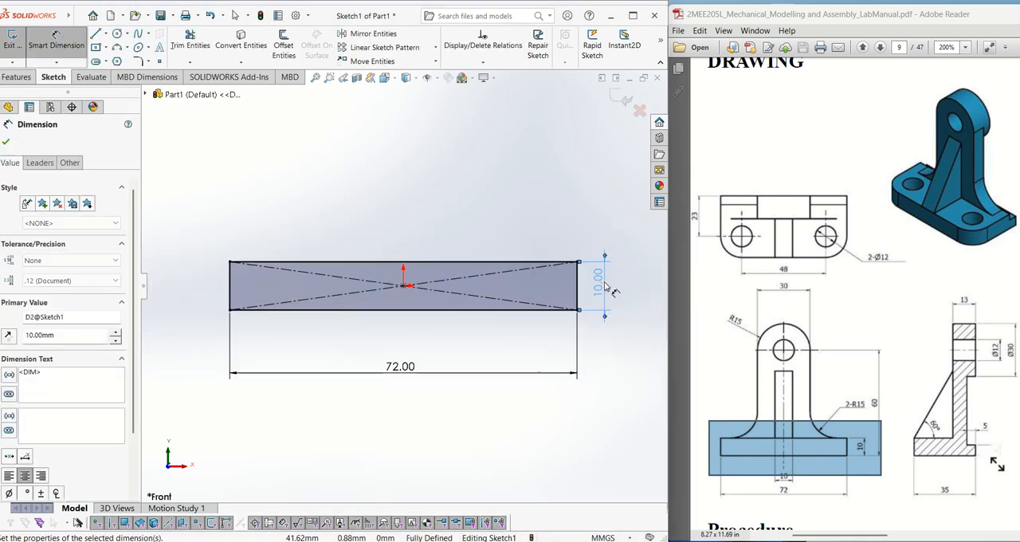
click(7, 143)
- Start an Extruded Boss/Base from the dimensioned rectangle sketch
click(30, 78)
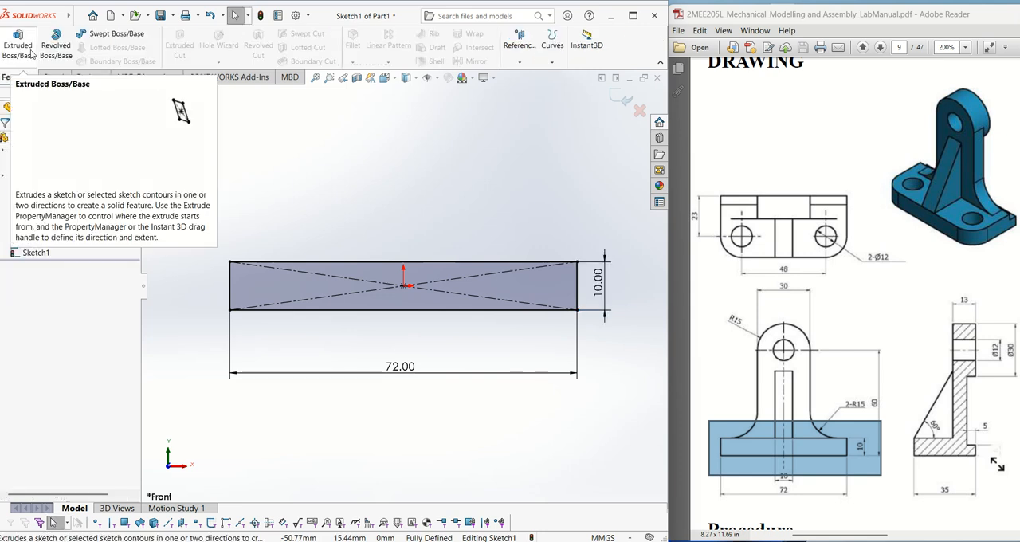
click(19, 49)
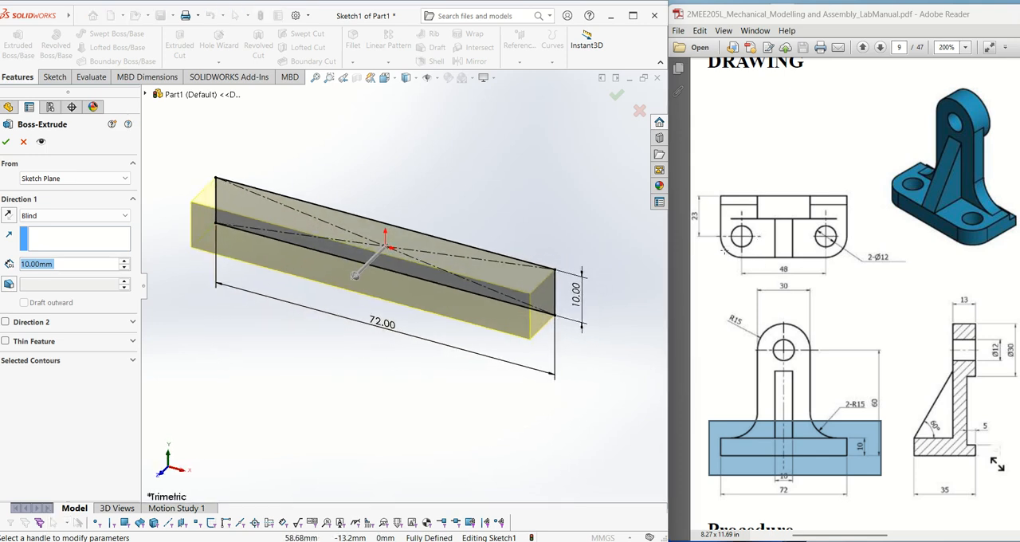
- Examine the drawing's top and front views for the base's overall width, hole spacing and corner rounding
drag(716, 238, 735, 260)
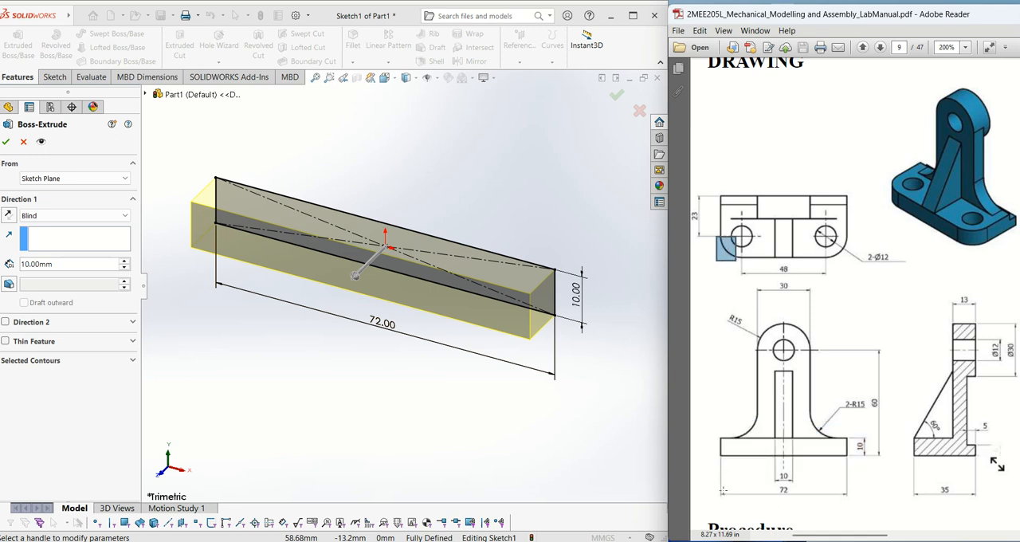
drag(718, 487, 860, 500)
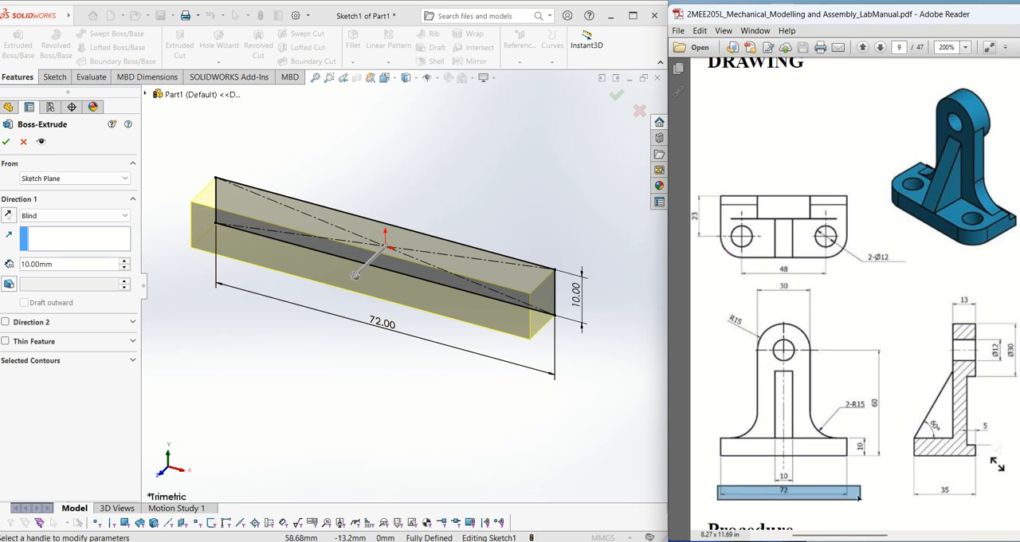
mouse_move(712, 189)
mouse_down()
mouse_move(735, 235)
mouse_move(859, 272)
mouse_up()
click(860, 273)
click(745, 276)
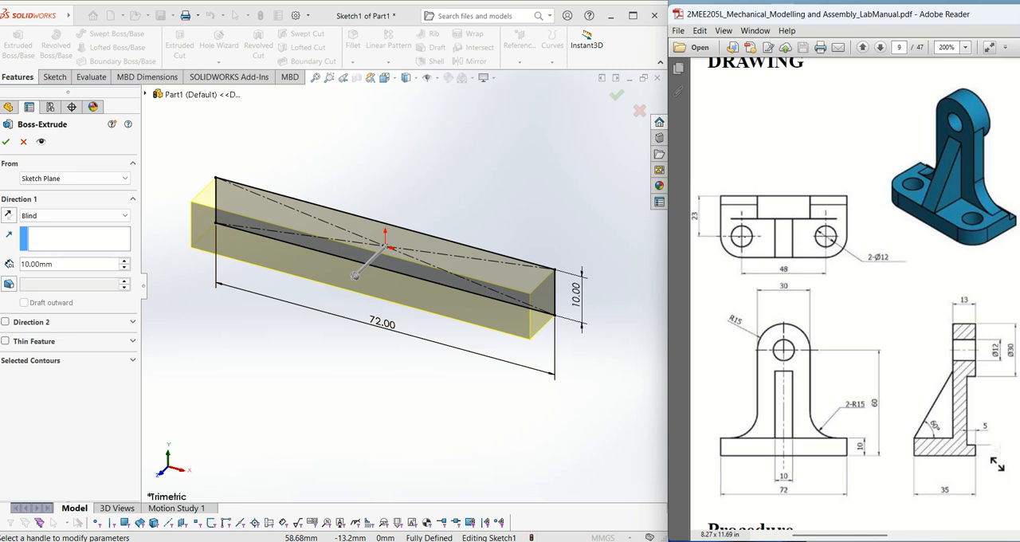
click(728, 242)
click(722, 243)
drag(714, 233, 750, 265)
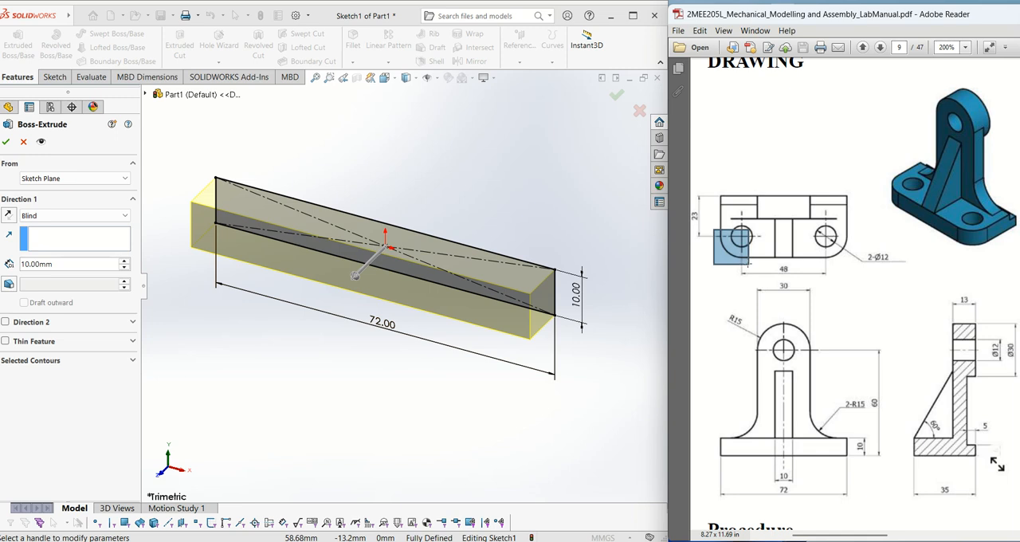
click(723, 239)
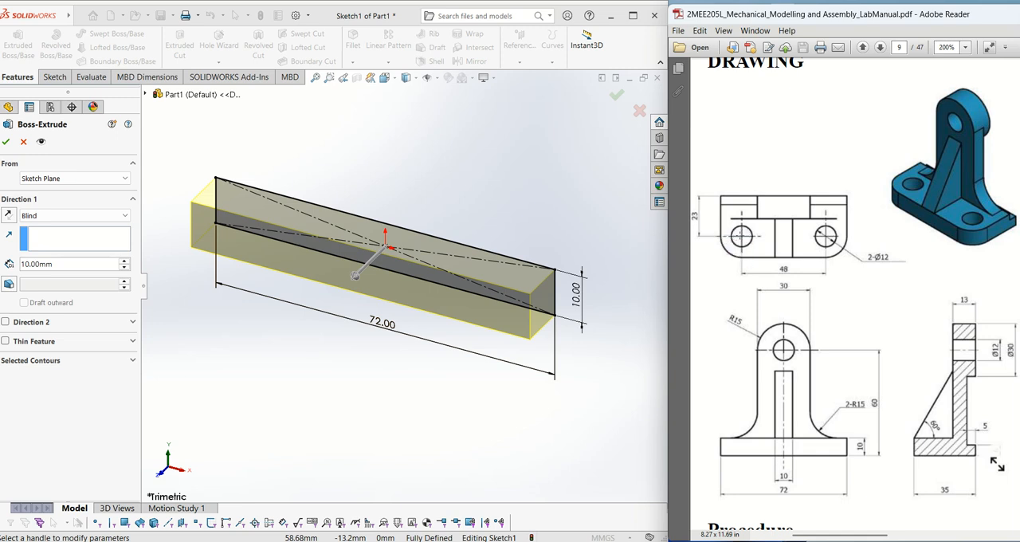
click(738, 239)
drag(735, 232, 748, 261)
- Extrude the rectangle as a blind boss to a depth of 35 mm
click(79, 267)
text(35)
key(Return)
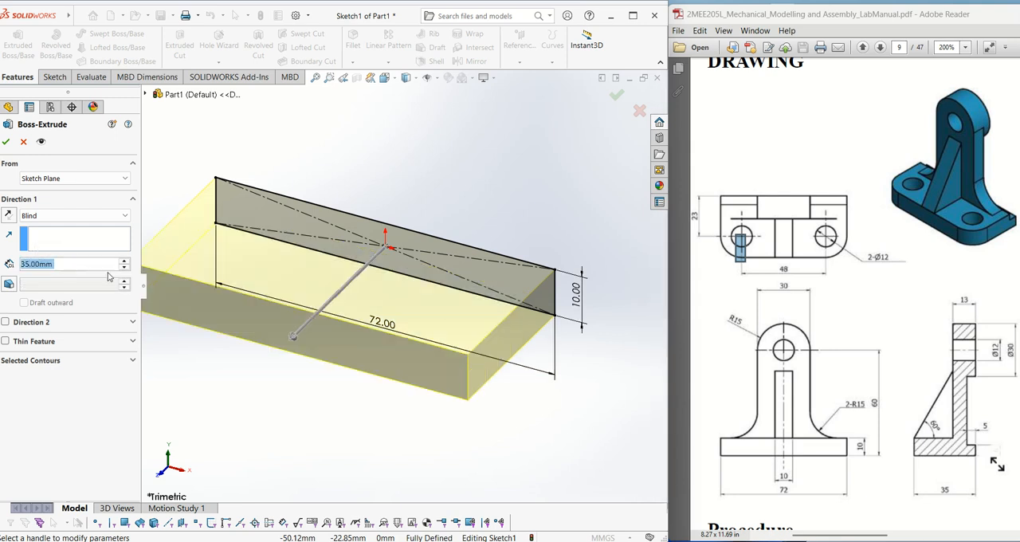
click(7, 144)
- Fillet the two front vertical corner edges of the base block with a 12 mm radius
middle_drag(403, 245, 440, 336)
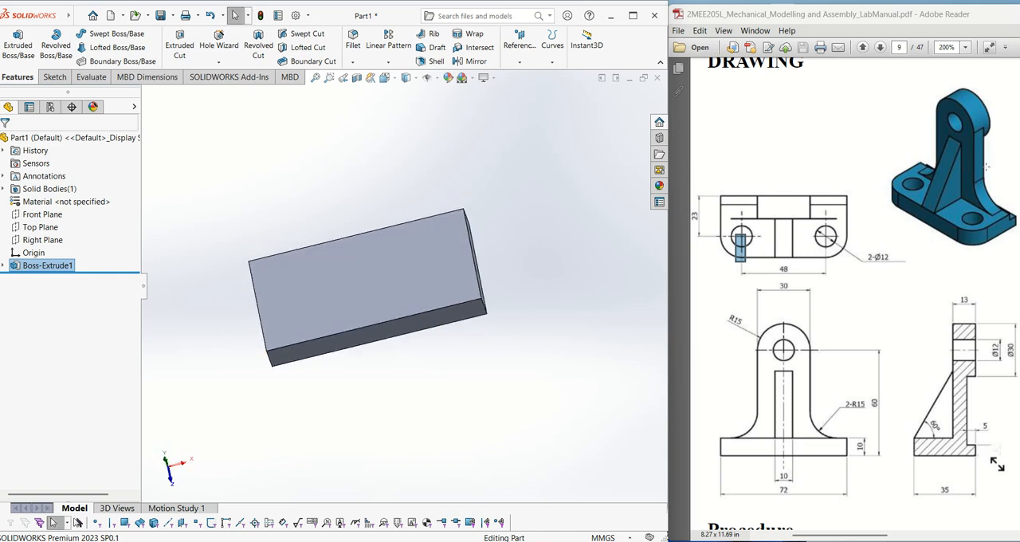
click(845, 145)
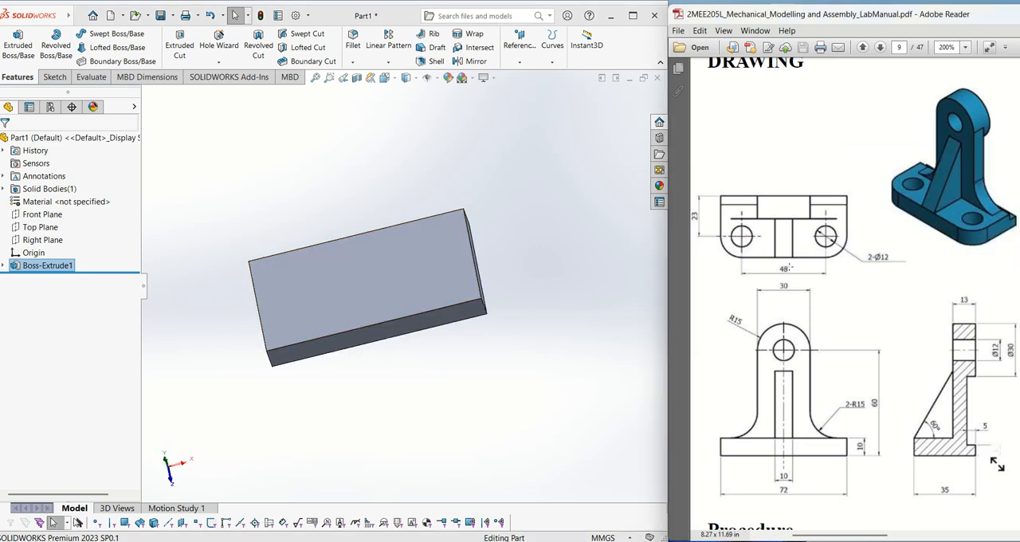
drag(714, 230, 749, 266)
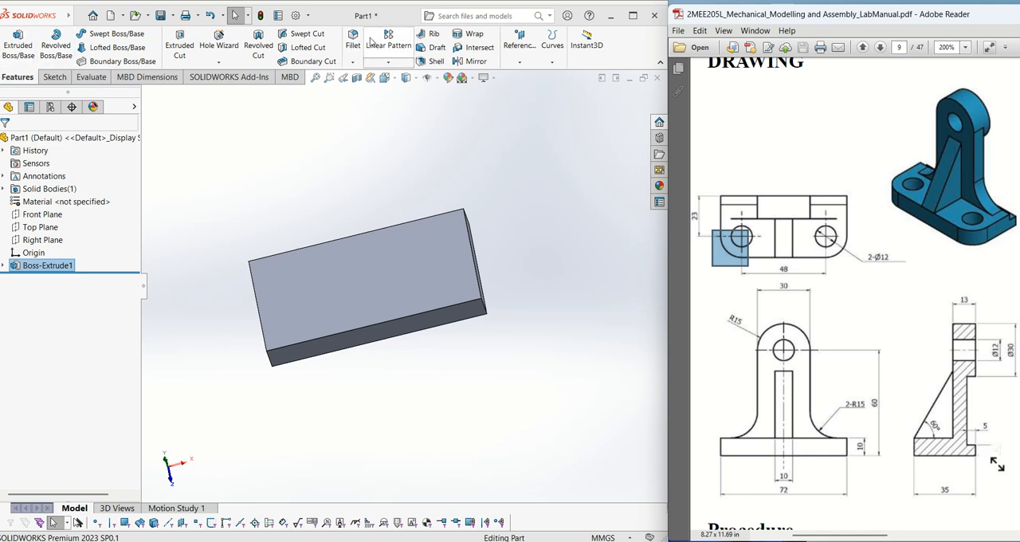
click(353, 45)
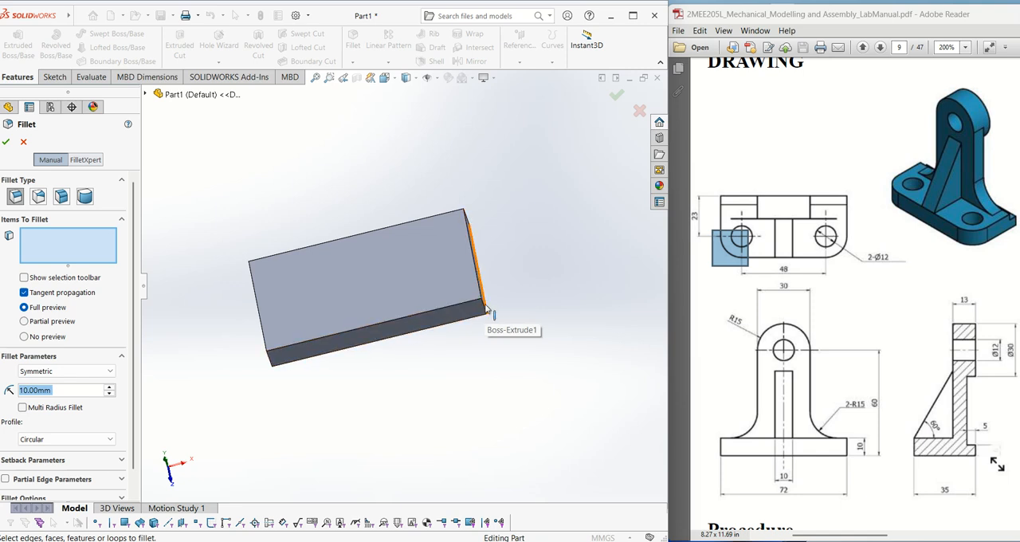
scroll(471, 309, down, 2)
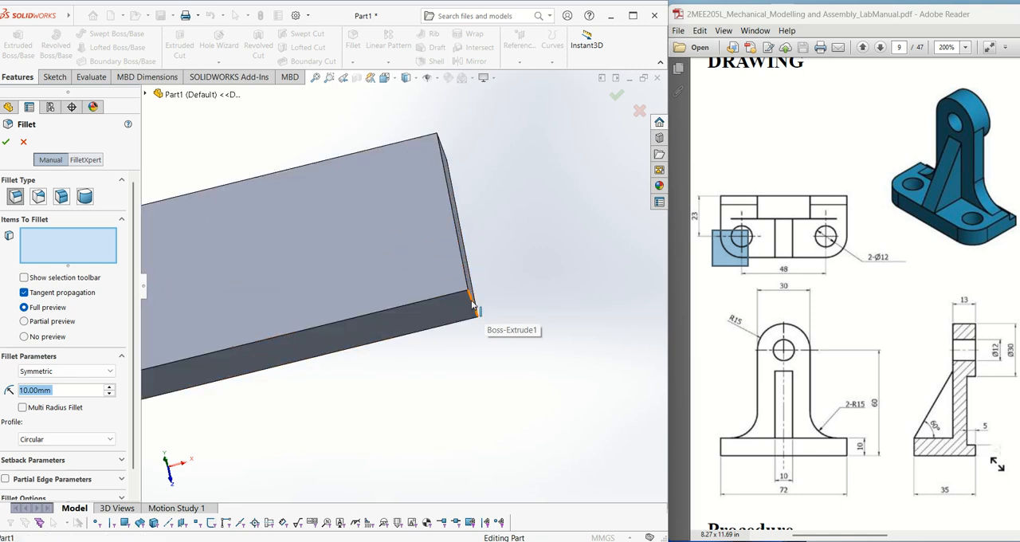
click(470, 309)
middle_drag(480, 319, 222, 348)
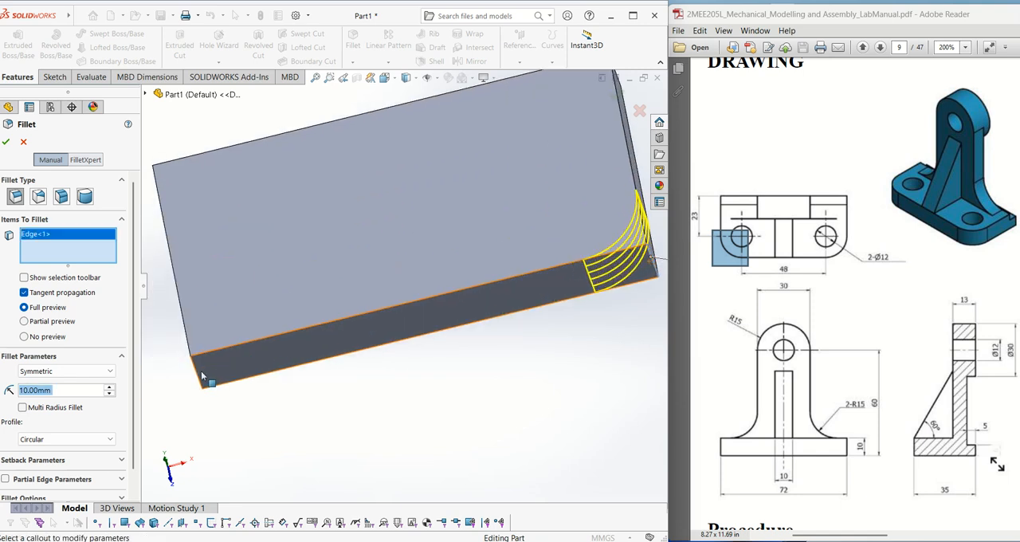
click(197, 373)
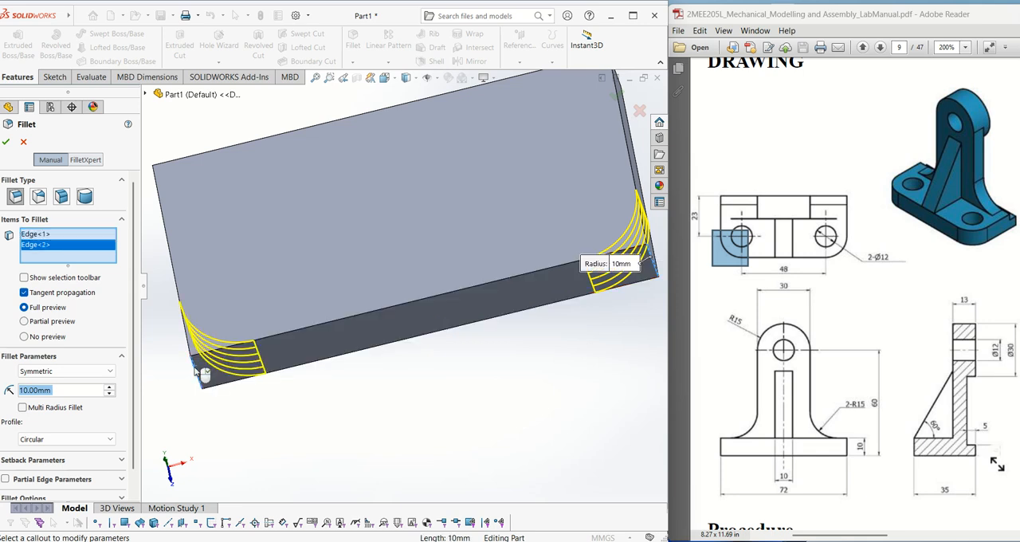
middle_drag(197, 373, 312, 379)
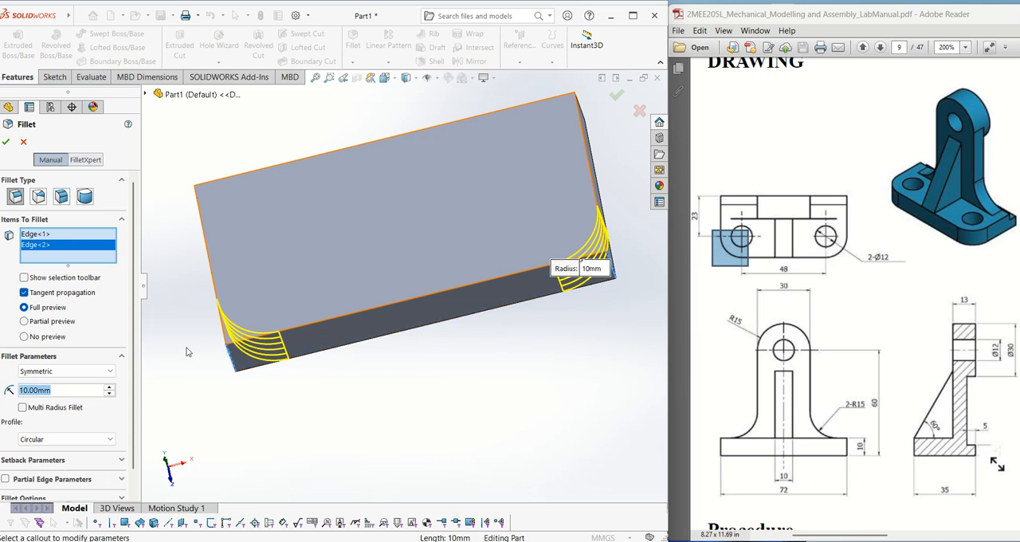
text(12)
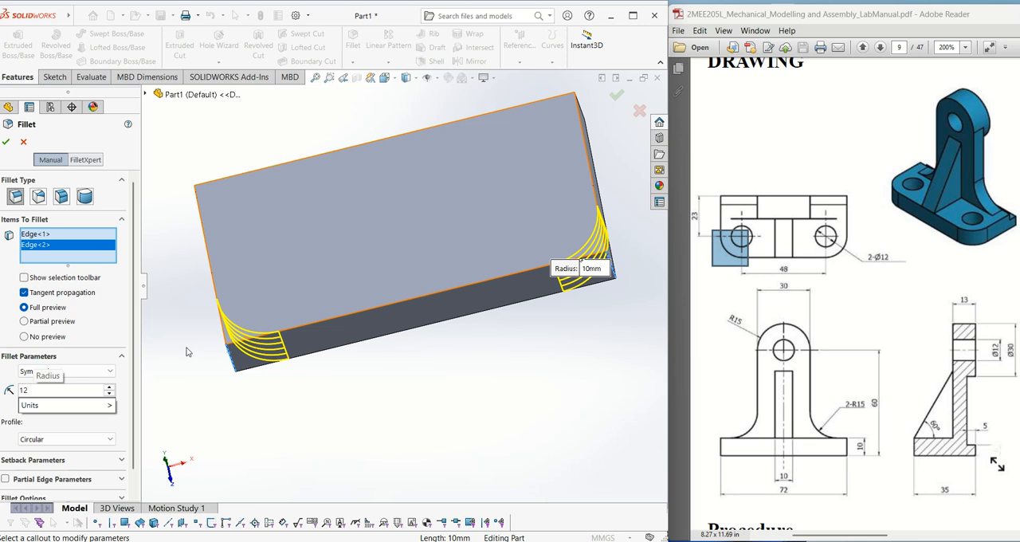
key(Return)
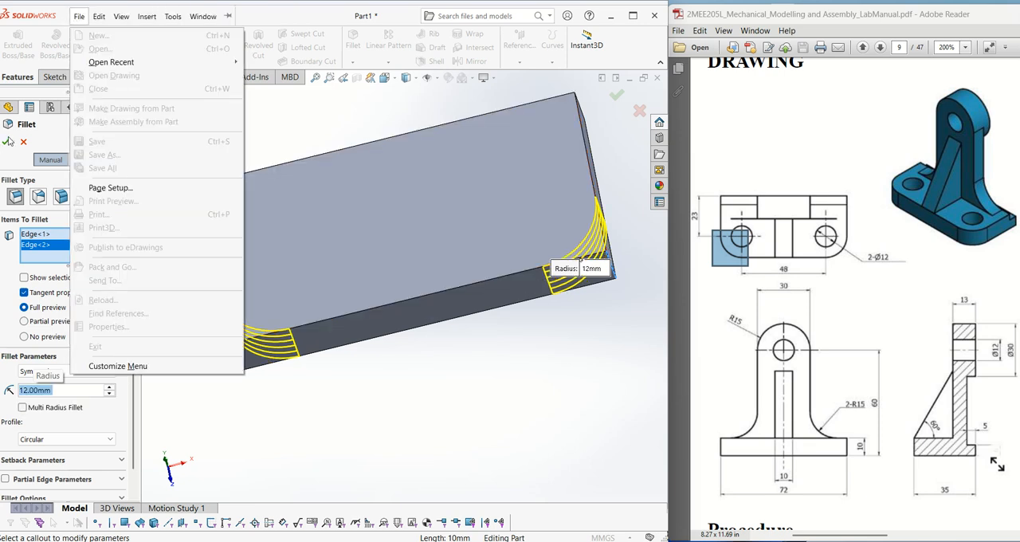
click(8, 141)
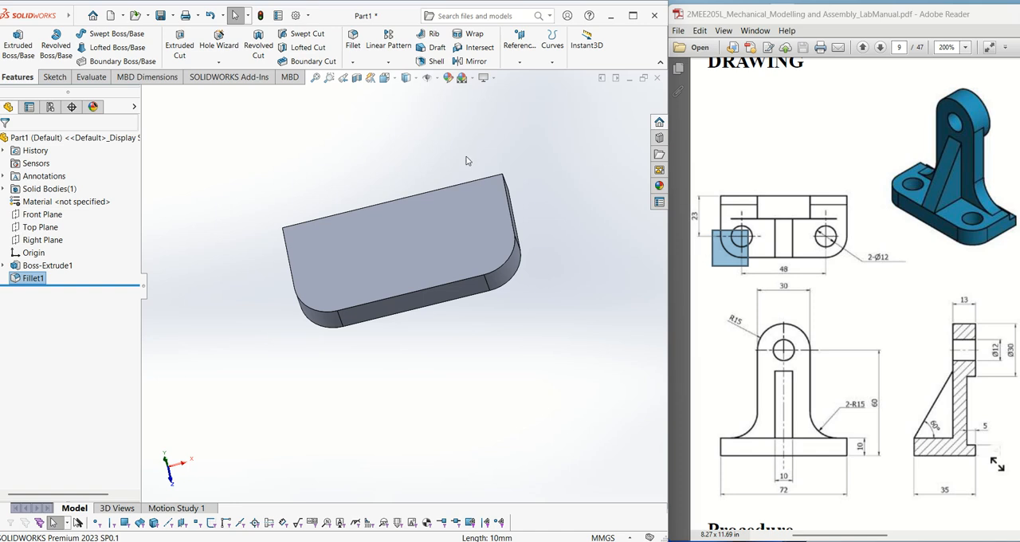
middle_drag(553, 220, 559, 247)
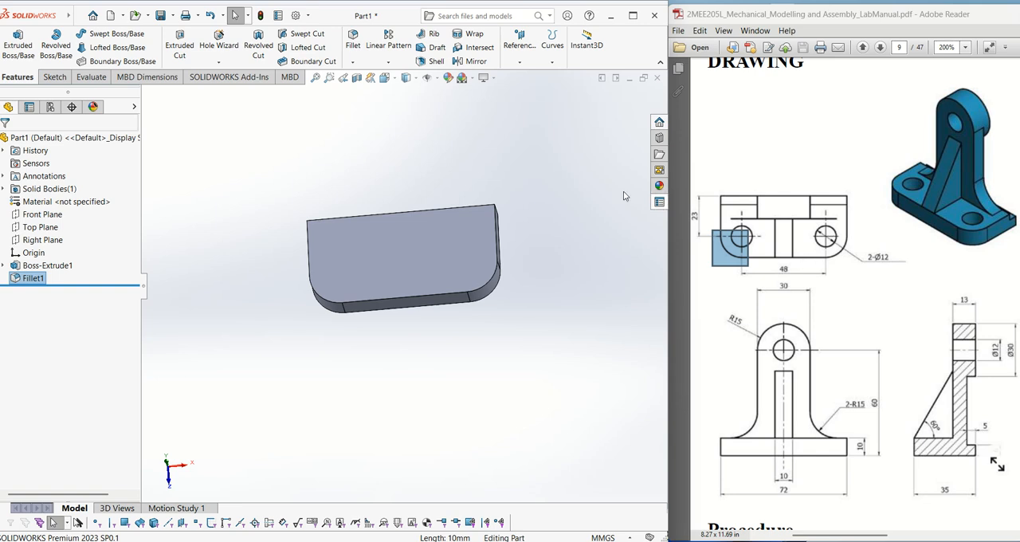
middle_drag(521, 247, 537, 285)
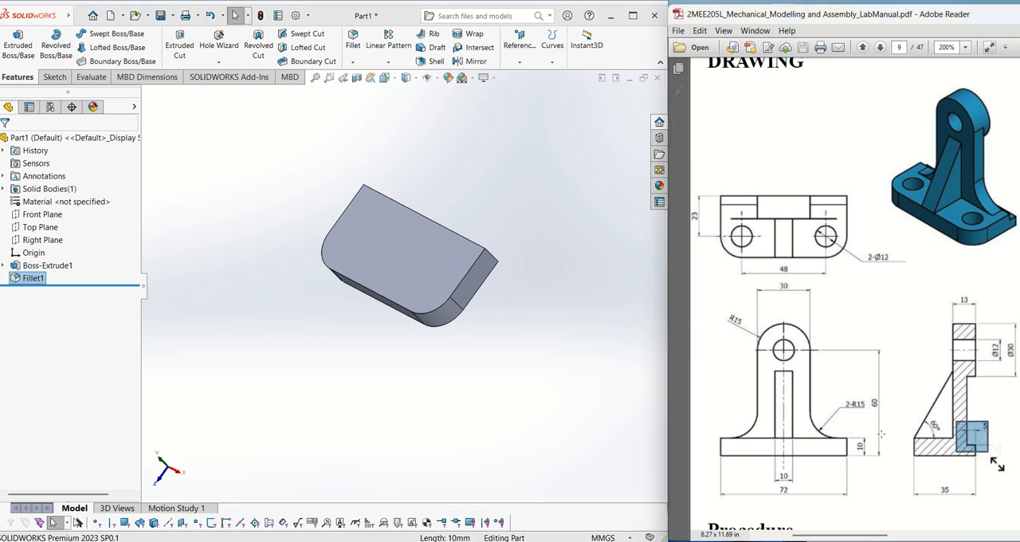
middle_drag(524, 342, 481, 369)
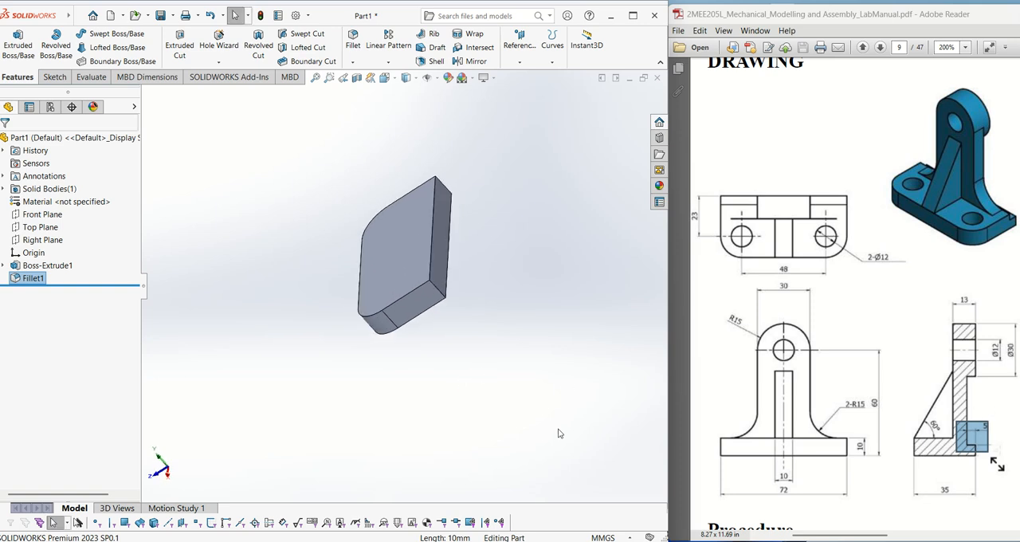
- Sketch a closed rectangle about 5.3 x 5 mm in the upper back corner of the base's flat end face, using lines from the origin
right_click(427, 306)
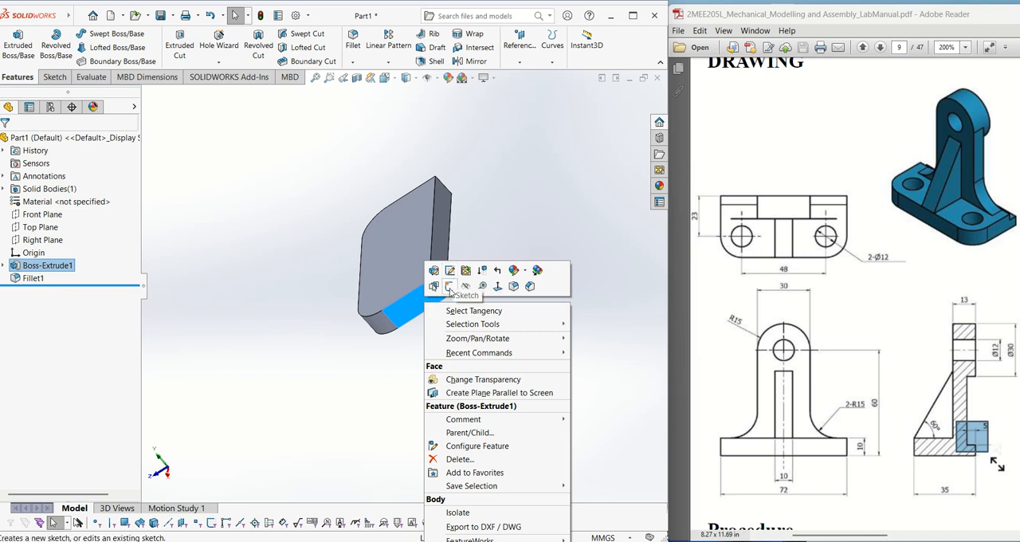
click(450, 286)
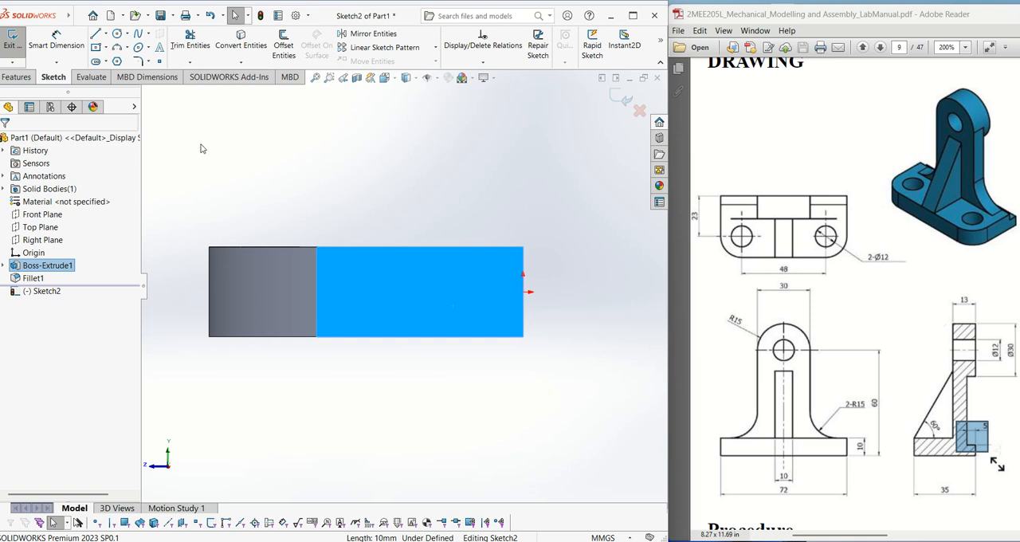
click(96, 47)
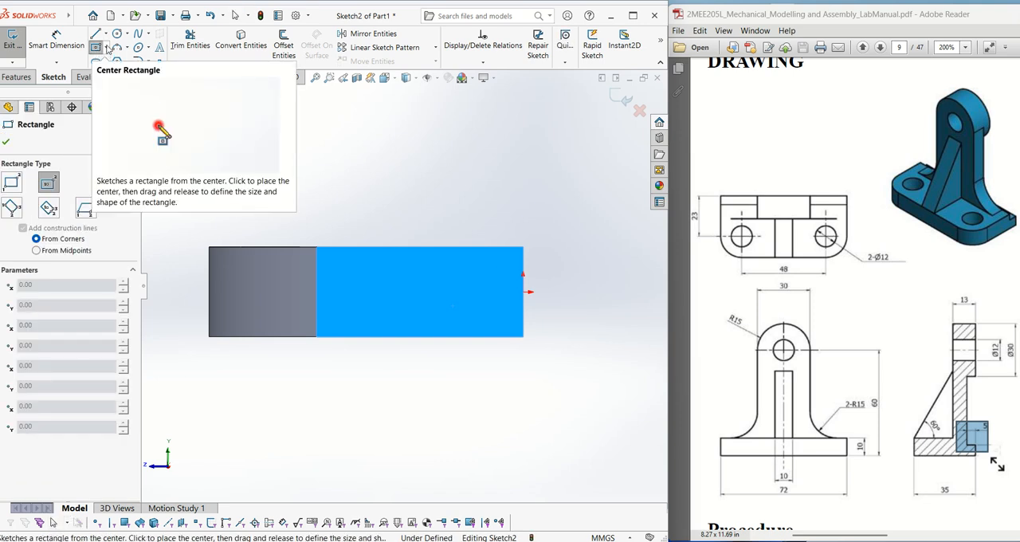
click(106, 34)
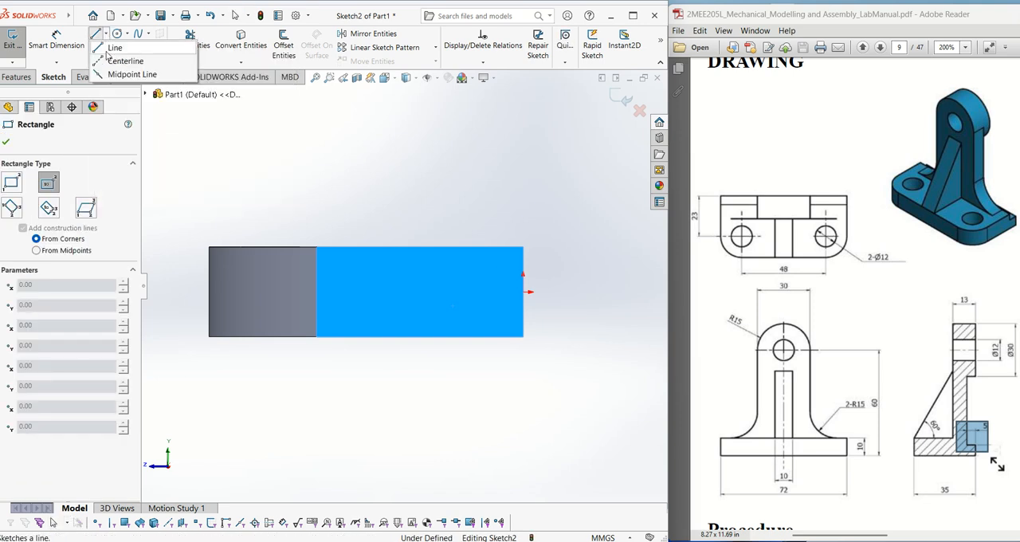
click(110, 48)
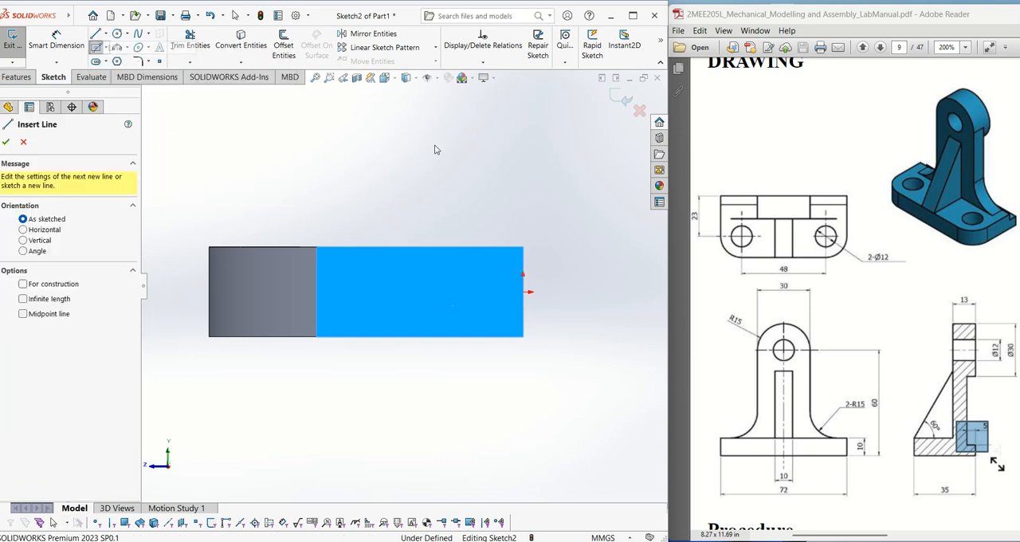
click(522, 292)
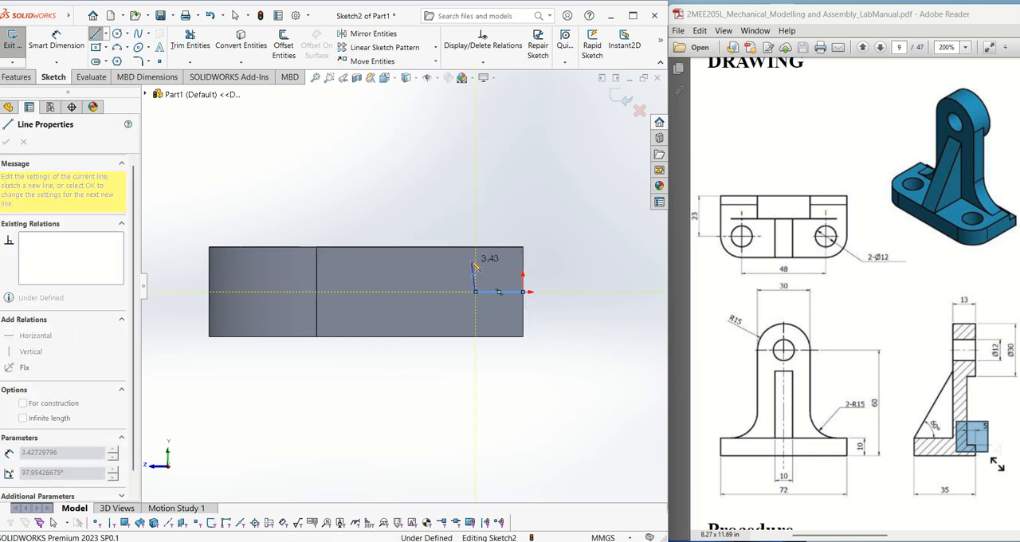
click(475, 292)
click(523, 247)
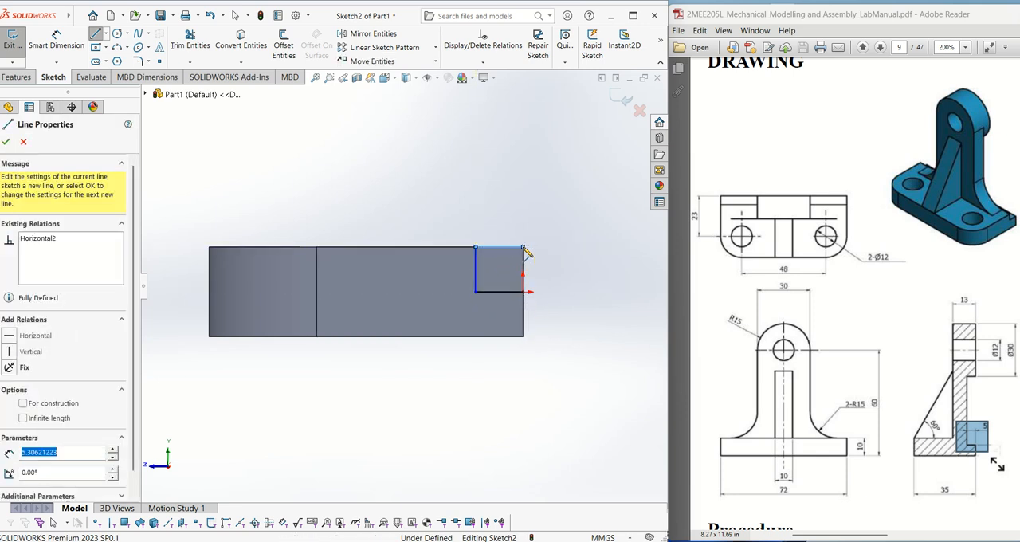
click(523, 292)
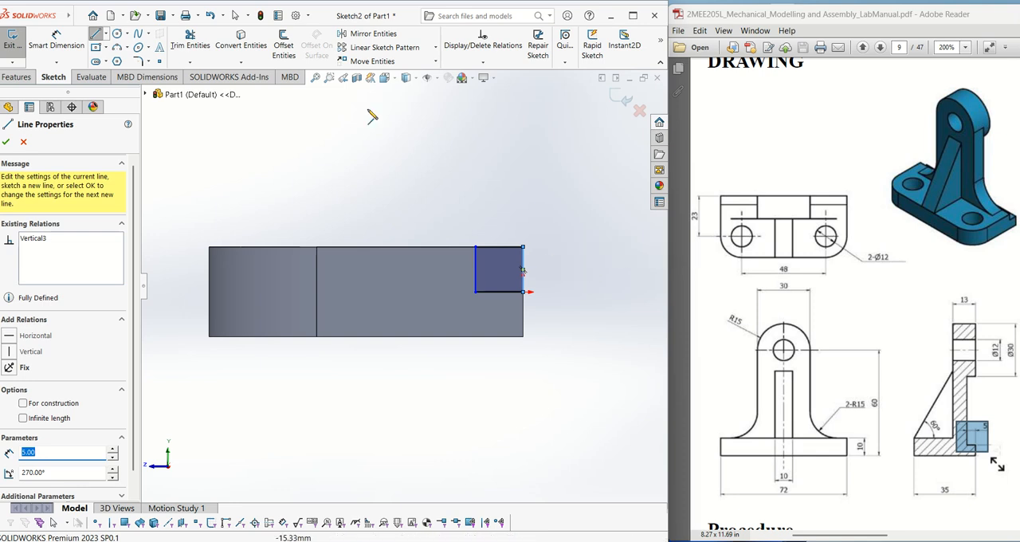
- Dimension the small rectangle's horizontal width to 5 mm
click(56, 46)
click(497, 300)
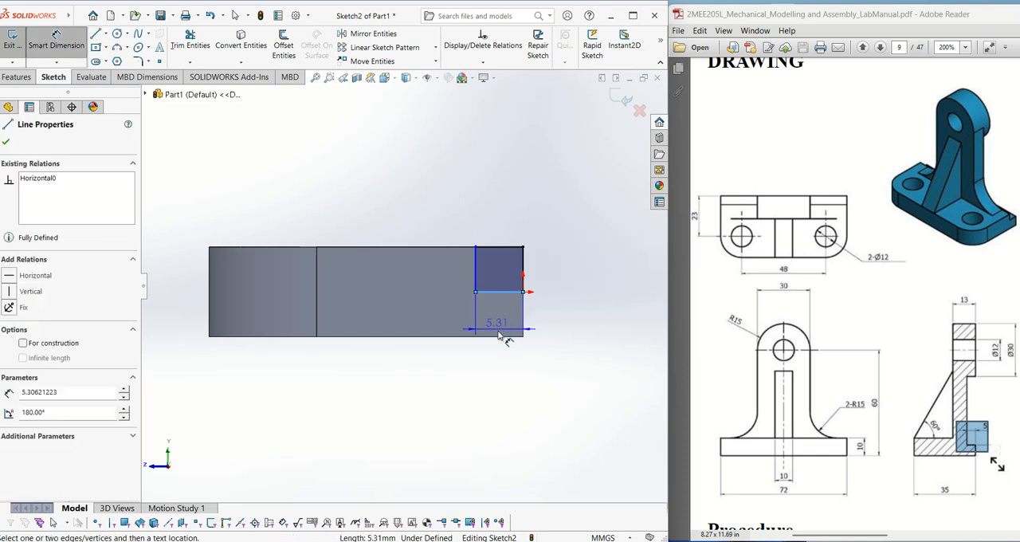
click(501, 381)
text(5)
key(Return)
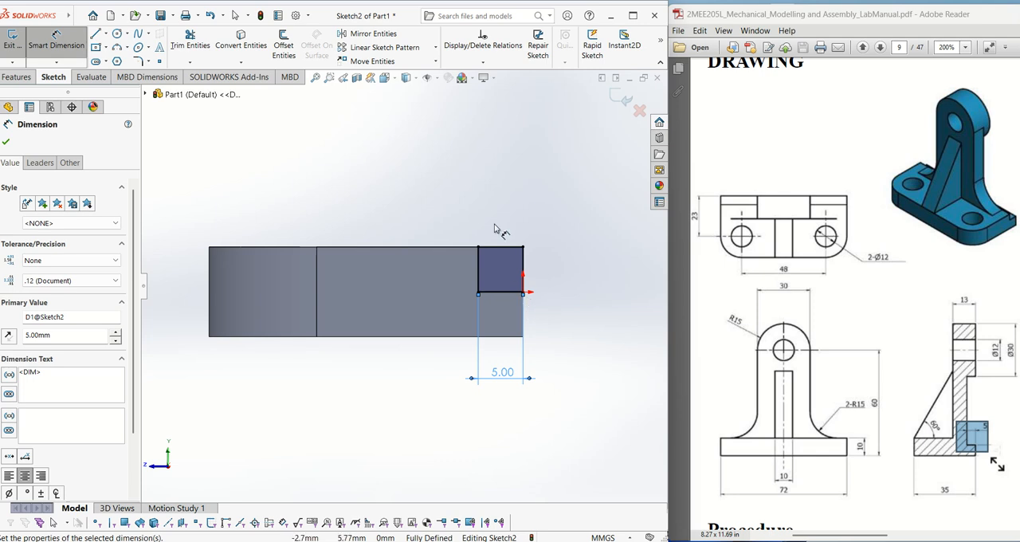
click(5, 141)
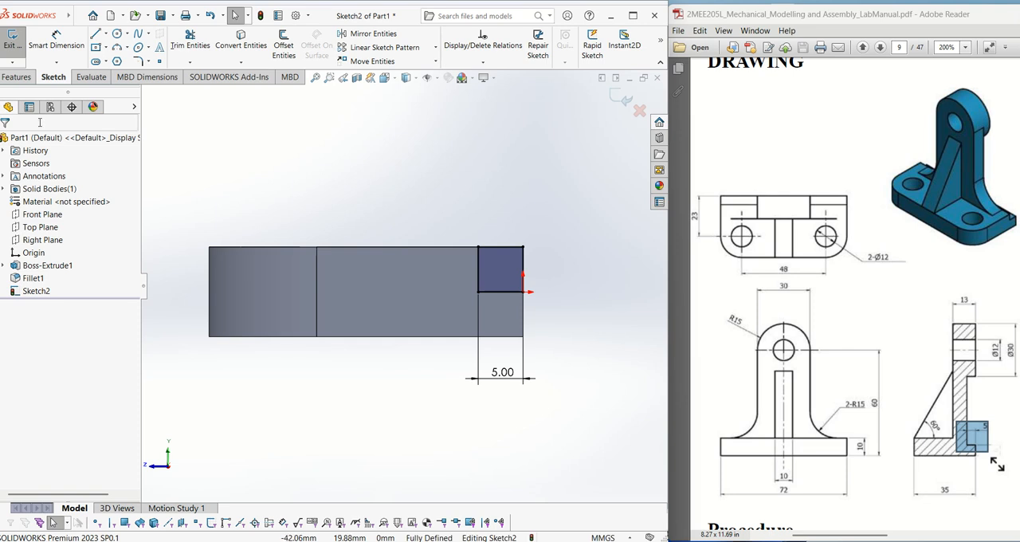
- Cut the small rectangle Through All along the base's back upper edge with Extruded Cut
click(15, 77)
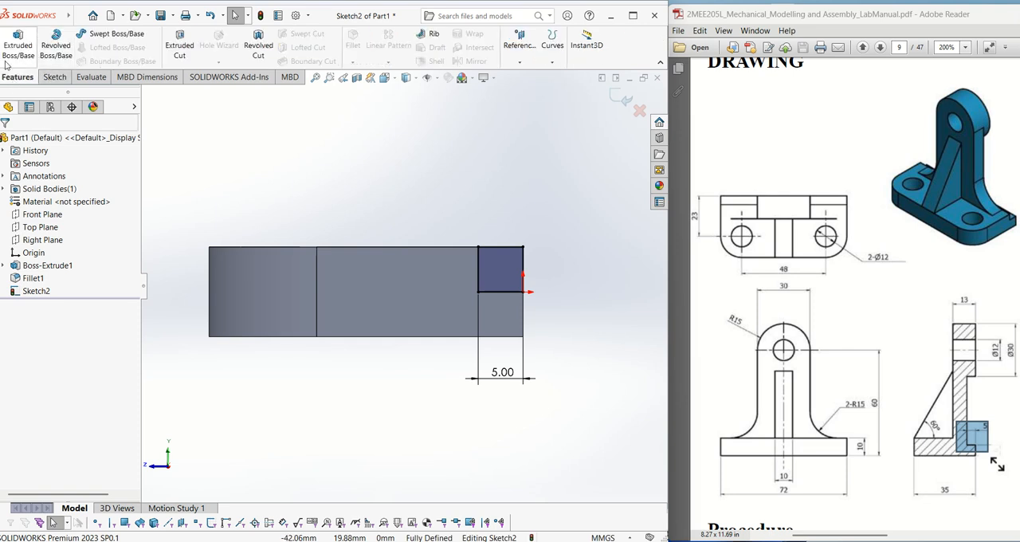
click(179, 44)
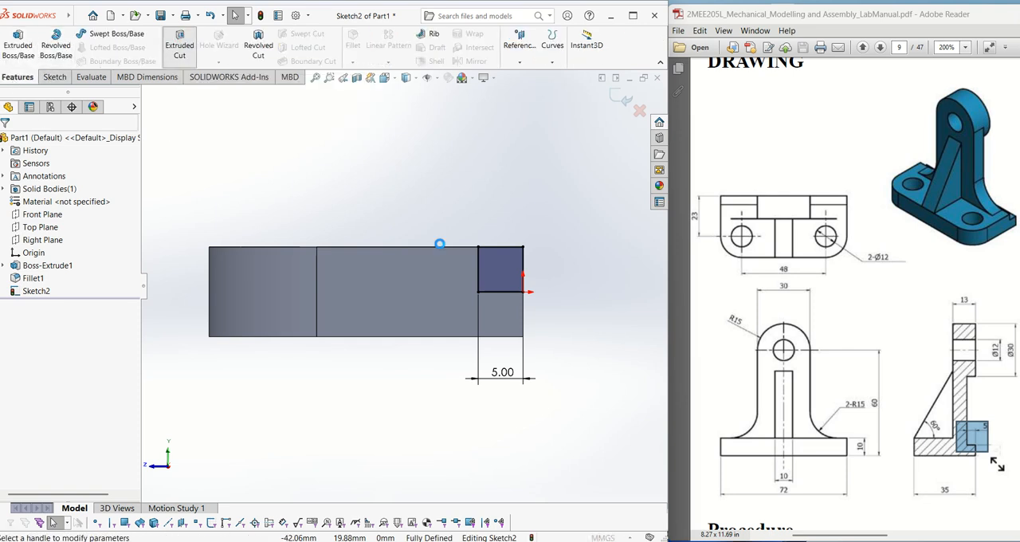
click(71, 216)
click(72, 229)
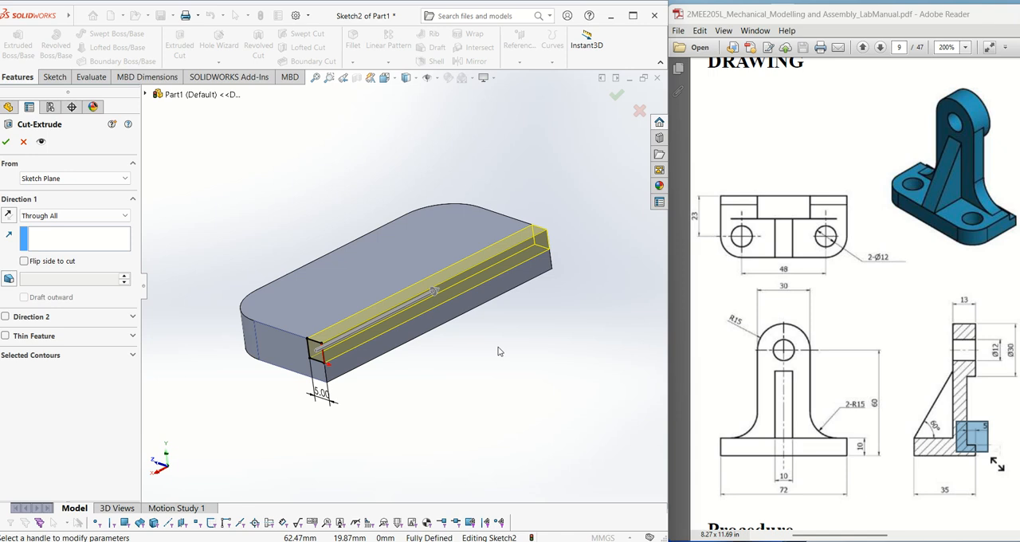
click(6, 141)
middle_drag(540, 369, 561, 368)
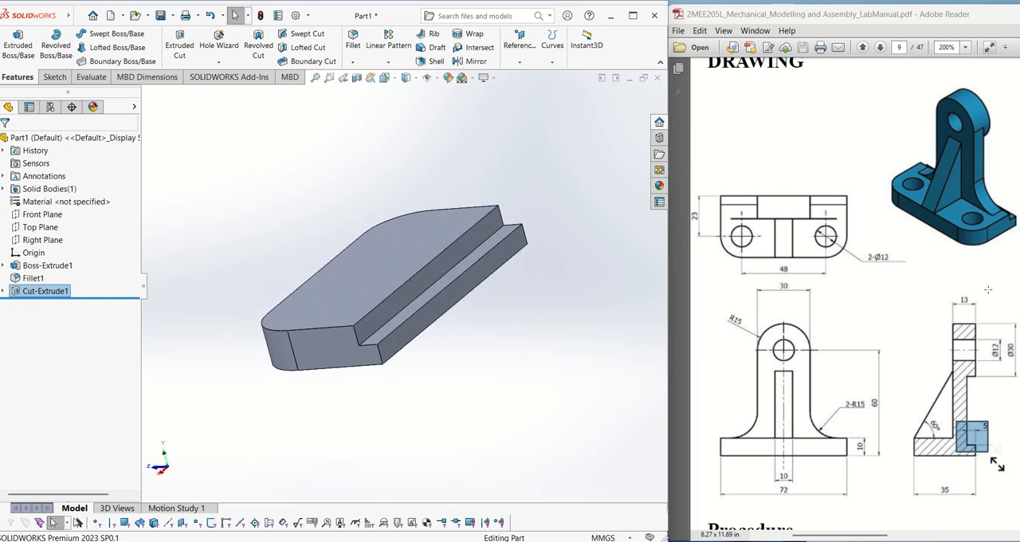
- Check the upright's shape in the drawing and open a new sketch on the vertical face of the back step cut
drag(911, 84, 1013, 214)
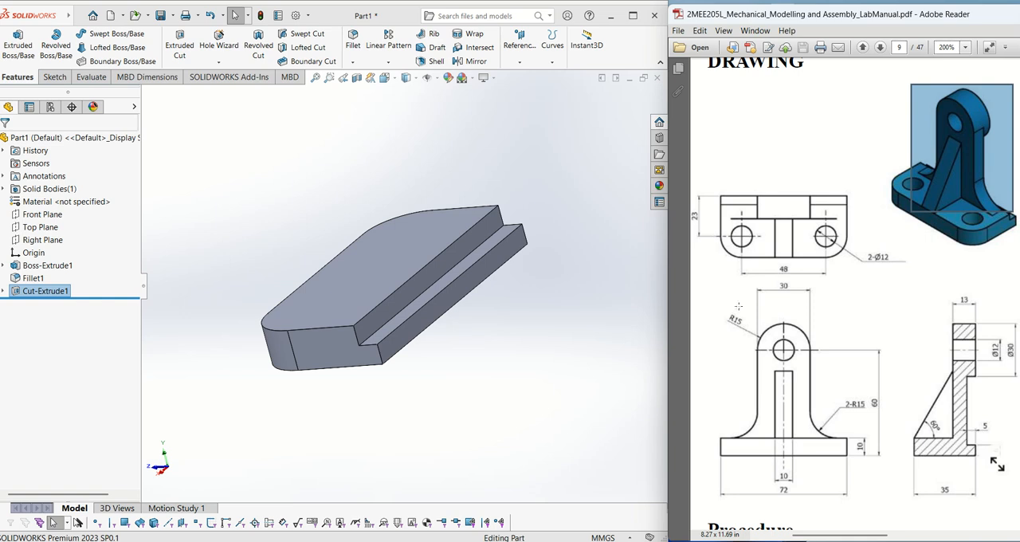
mouse_move(729, 294)
mouse_down()
mouse_move(850, 459)
mouse_move(848, 408)
mouse_move(849, 442)
mouse_up()
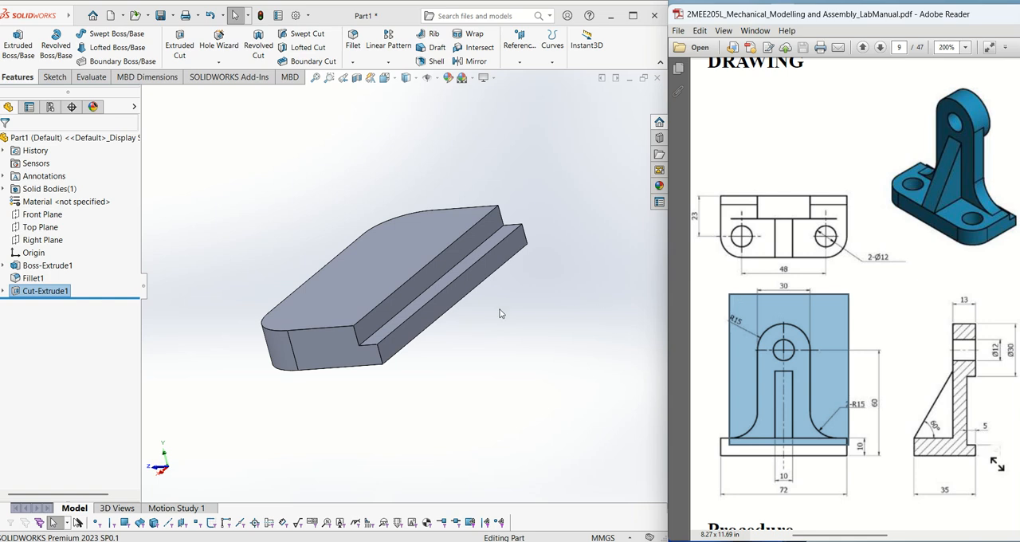
click(436, 273)
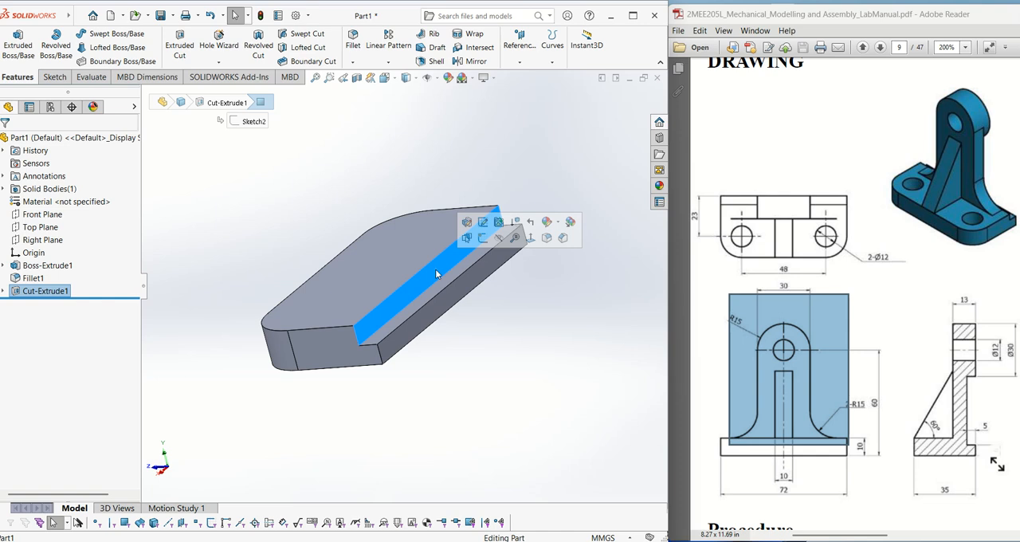
right_click(436, 273)
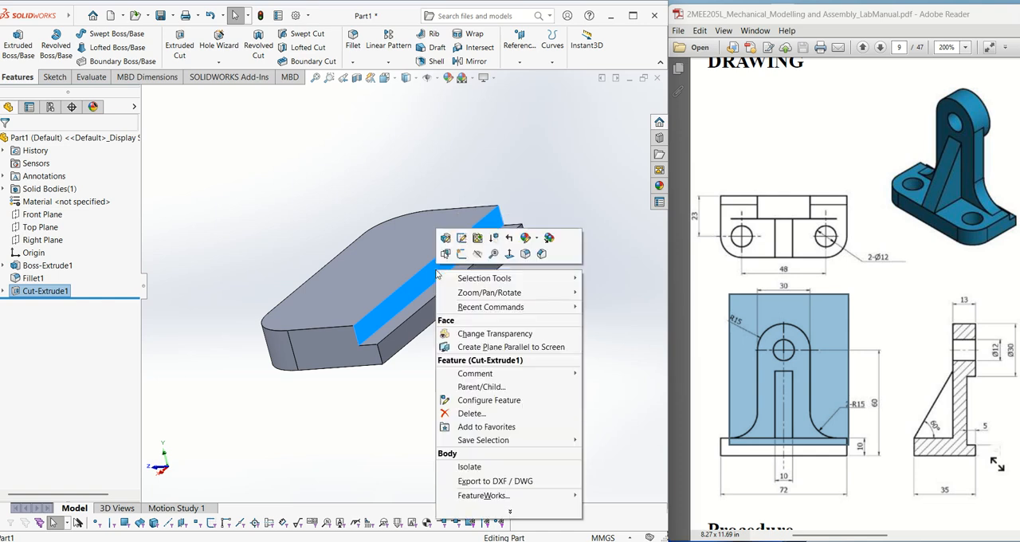
click(463, 254)
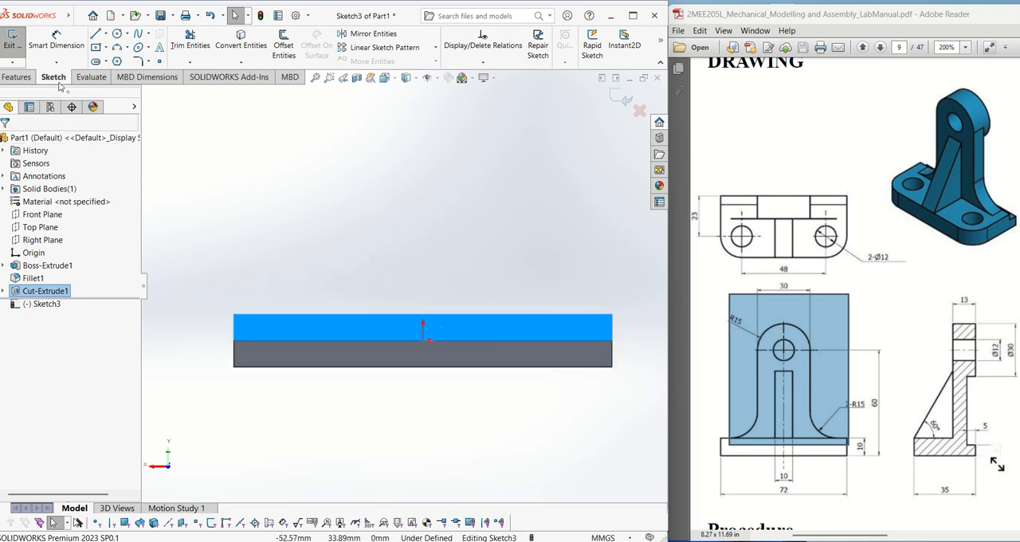
- Draw a vertical centerline about 43 mm long upward from the origin
click(105, 34)
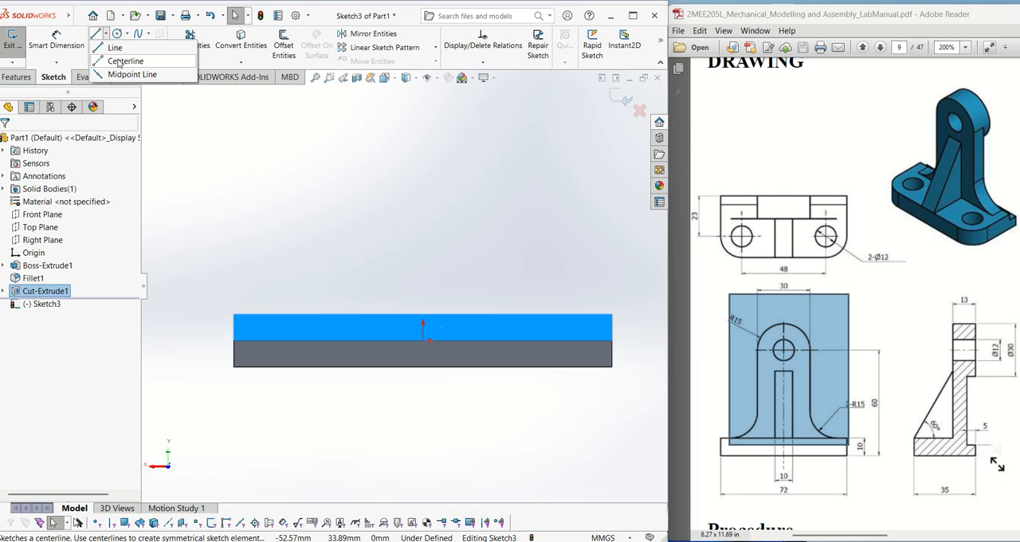
click(121, 62)
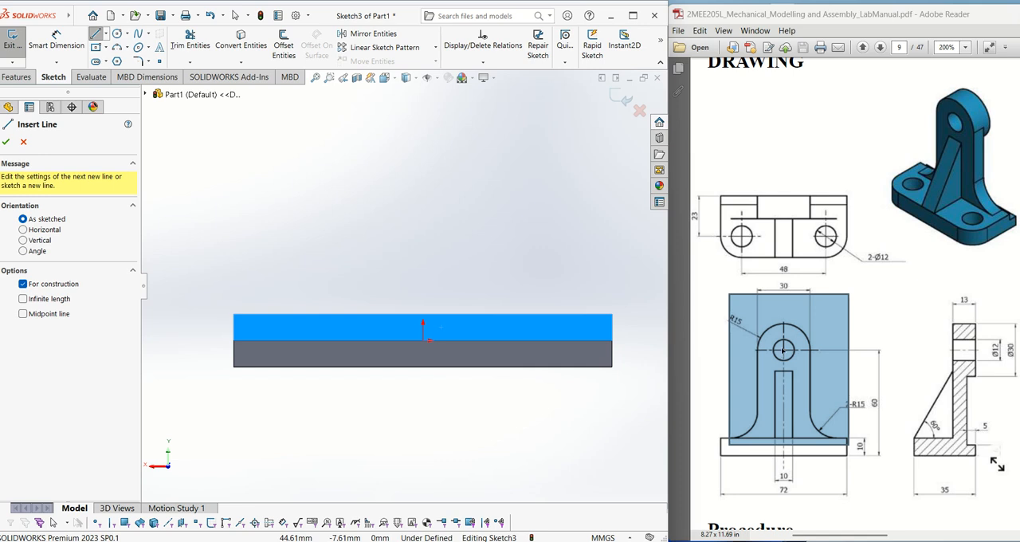
scroll(443, 318, up, 1)
scroll(435, 310, down, 1)
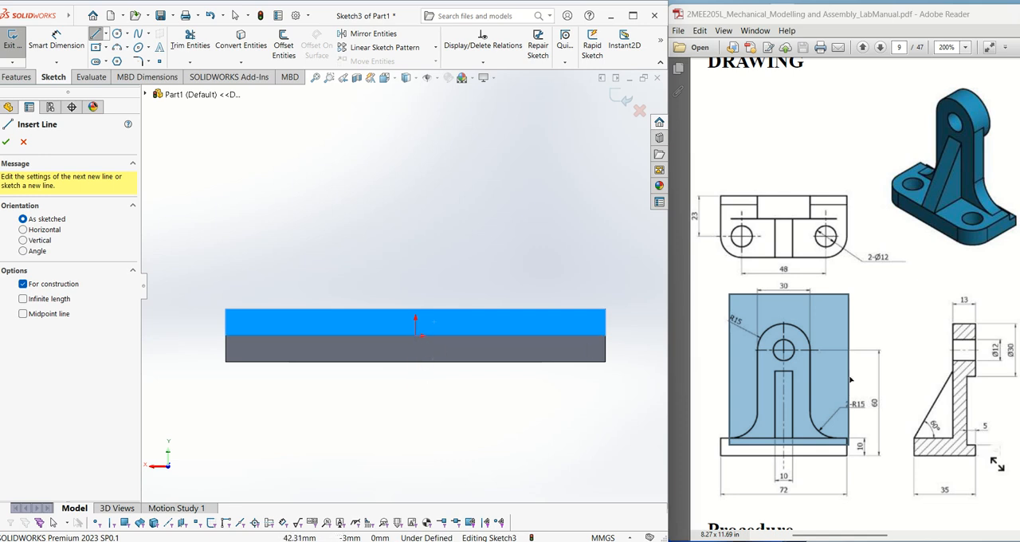
click(414, 334)
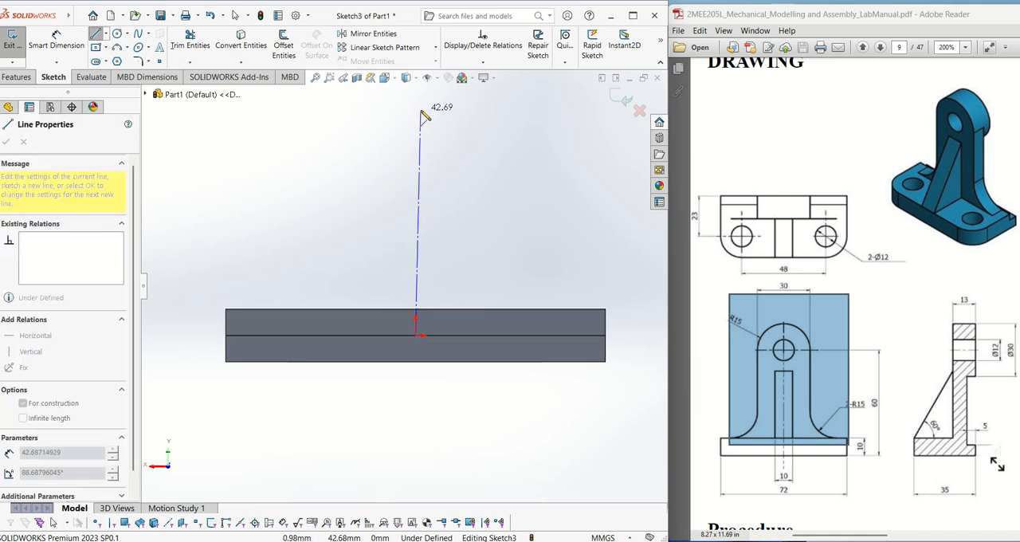
click(415, 105)
key(Escape)
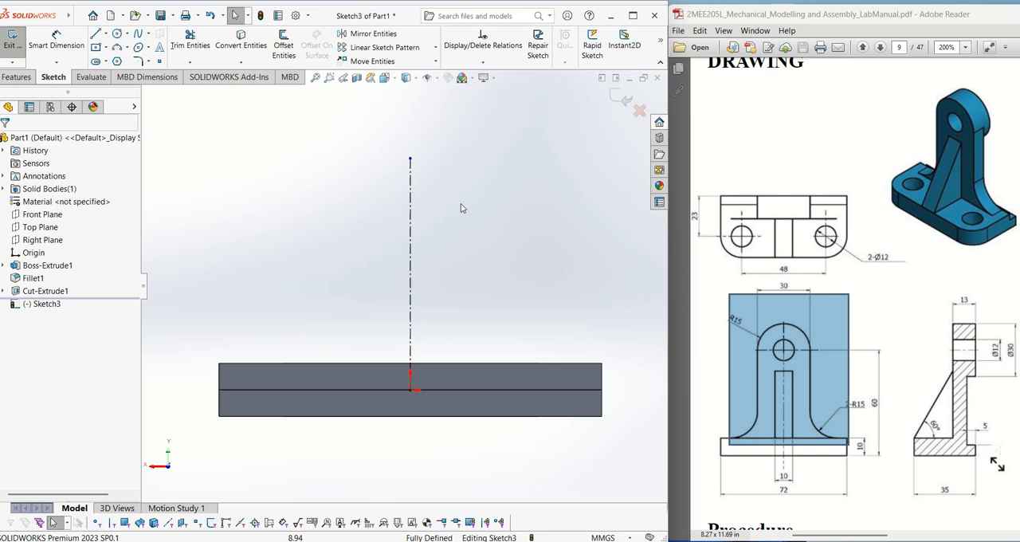
- Dimension the vertical centerline's length to 55 mm
click(55, 39)
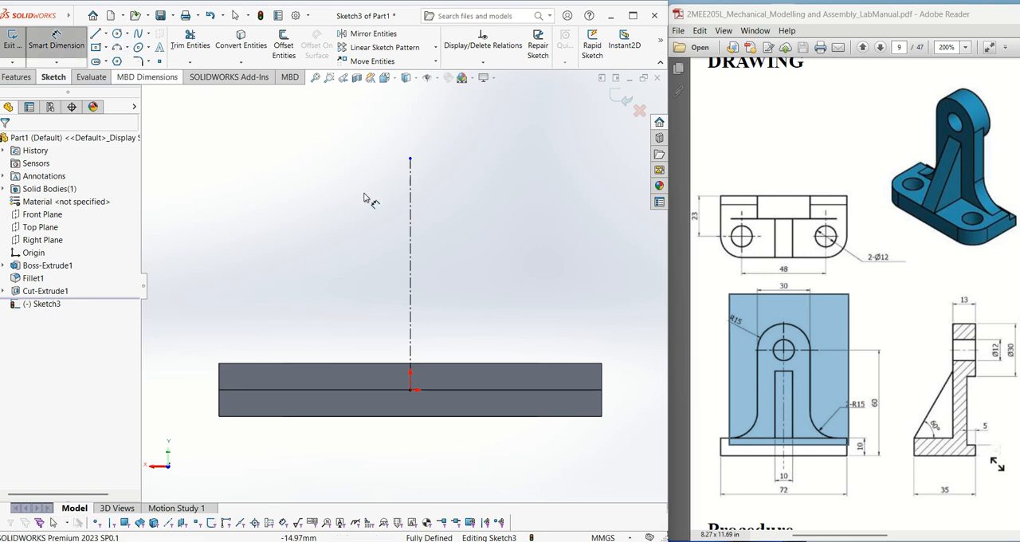
click(410, 255)
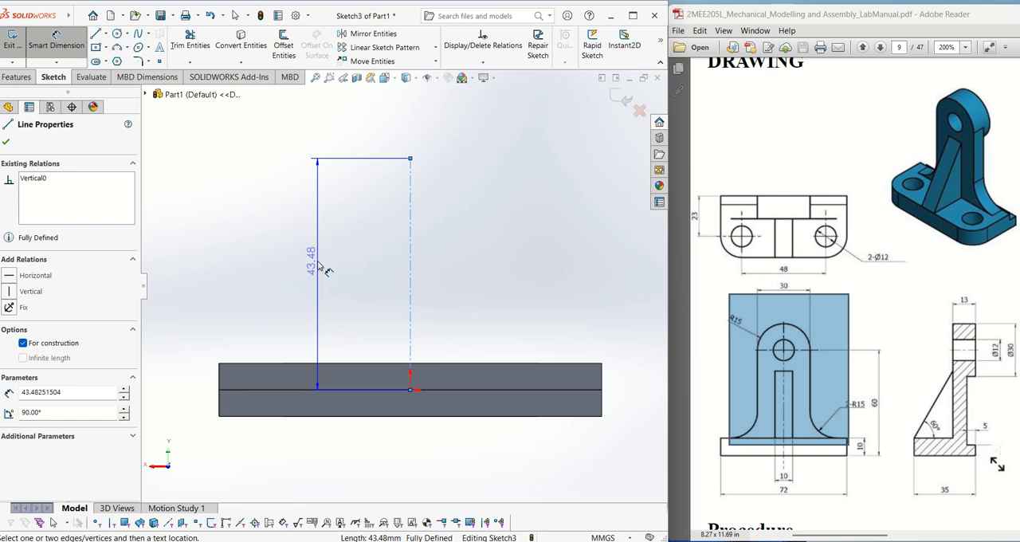
click(322, 269)
text(55)
key(Return)
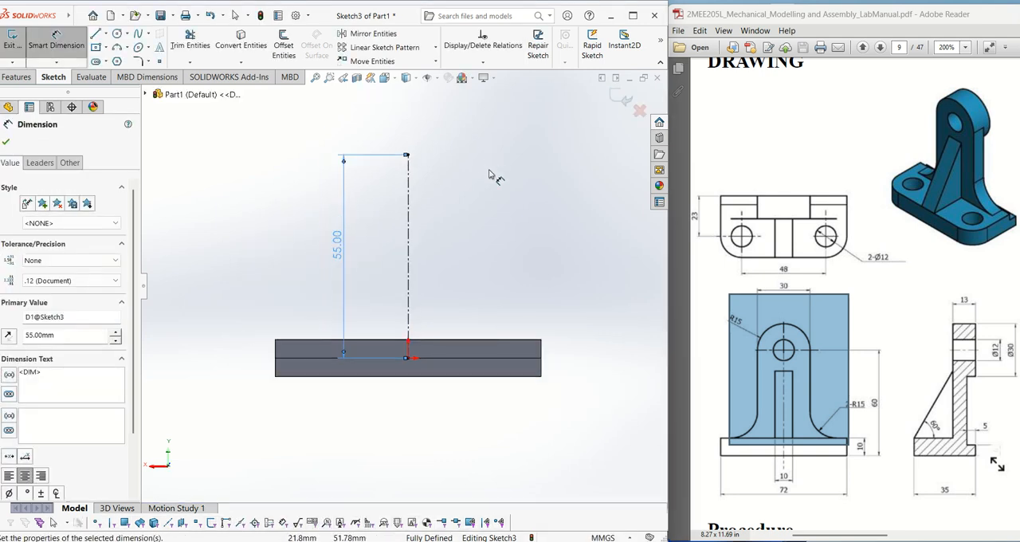
click(5, 141)
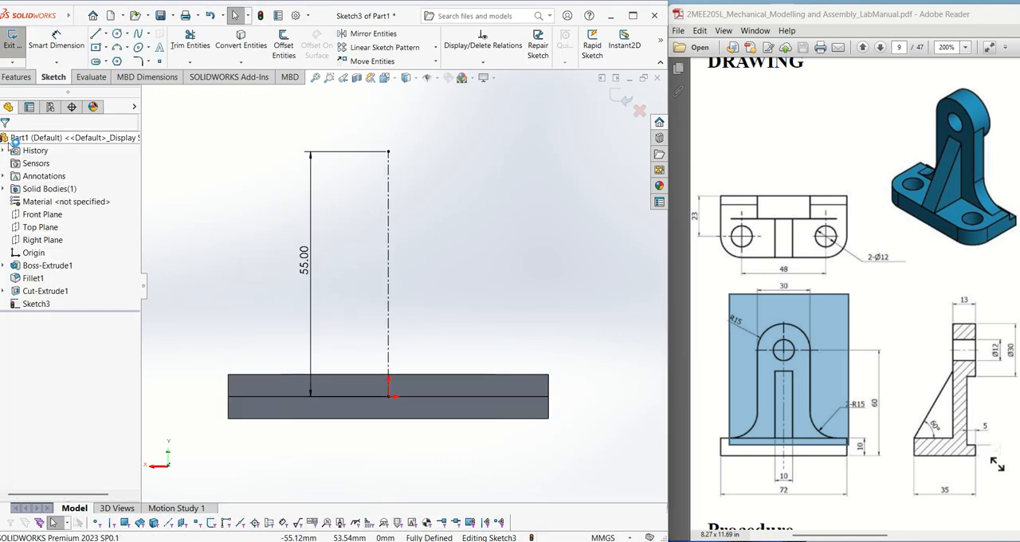
- Check the upright's hole diameter in the drawing and sketch a circle about 19 mm in diameter centred on the centerline's upper endpoint
scroll(540, 226, up, 2)
scroll(510, 222, down, 1)
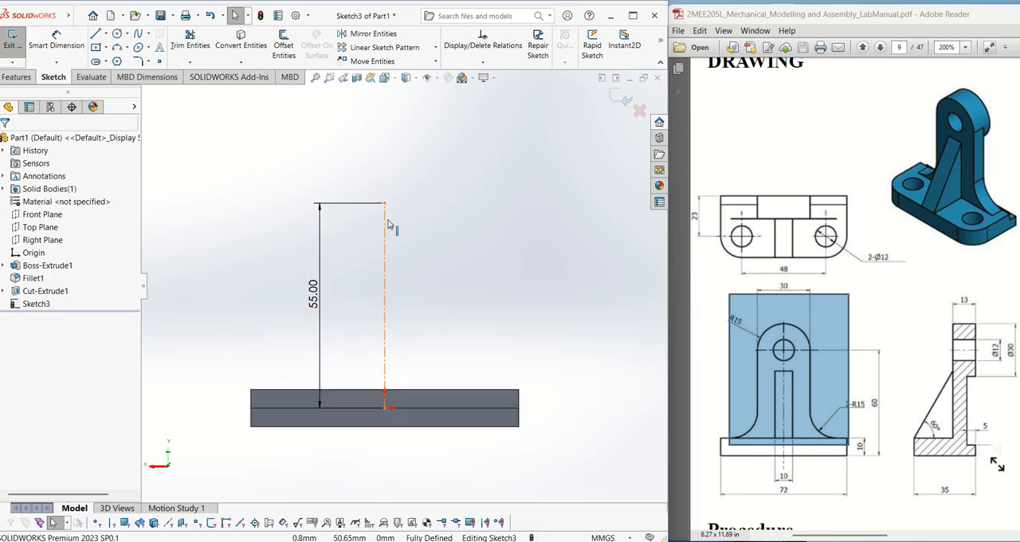
click(794, 353)
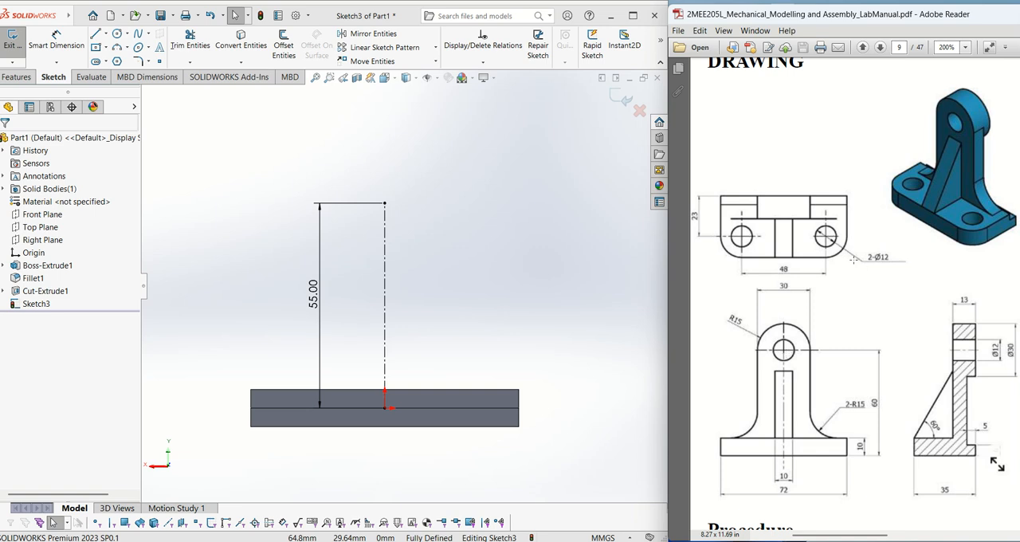
drag(866, 246, 908, 275)
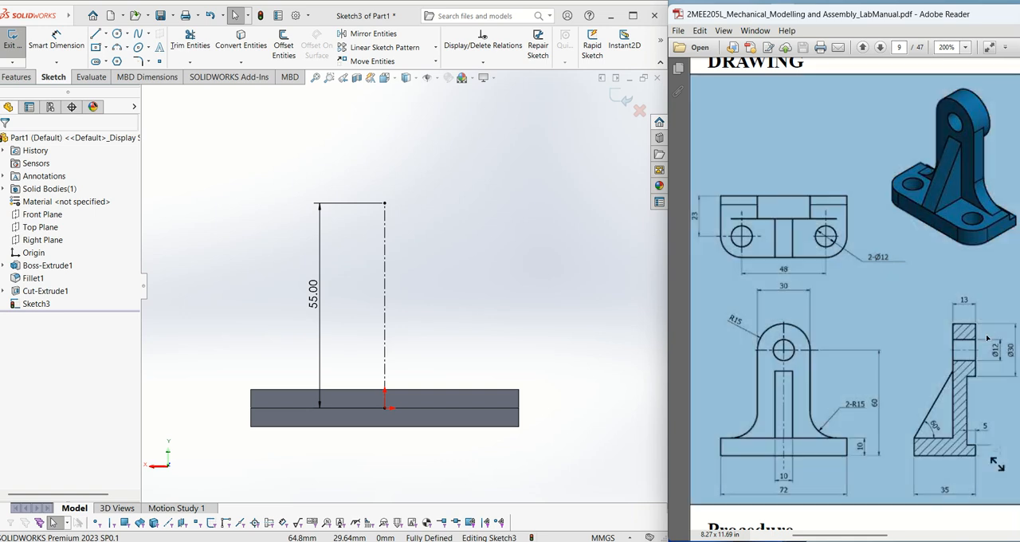
drag(989, 330, 1004, 367)
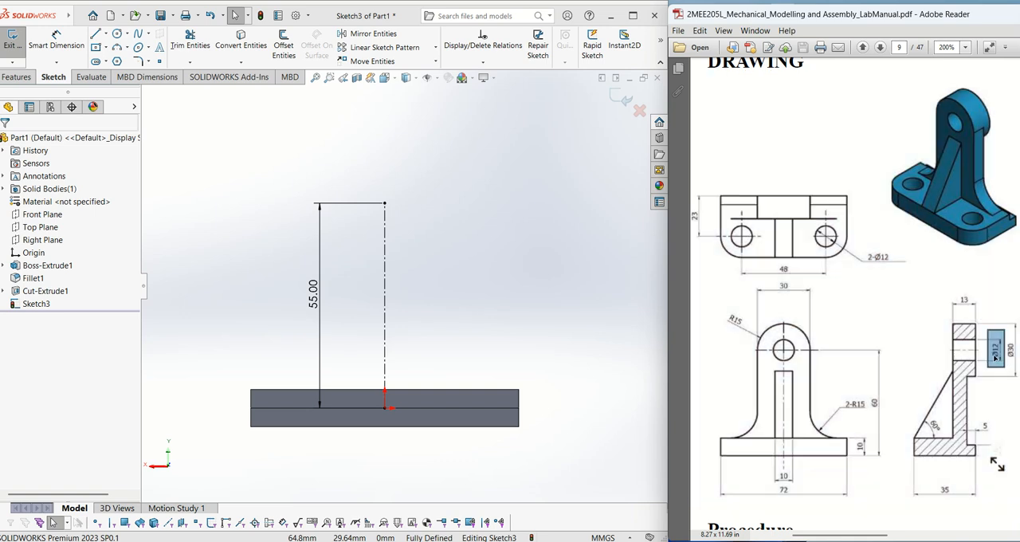
click(122, 39)
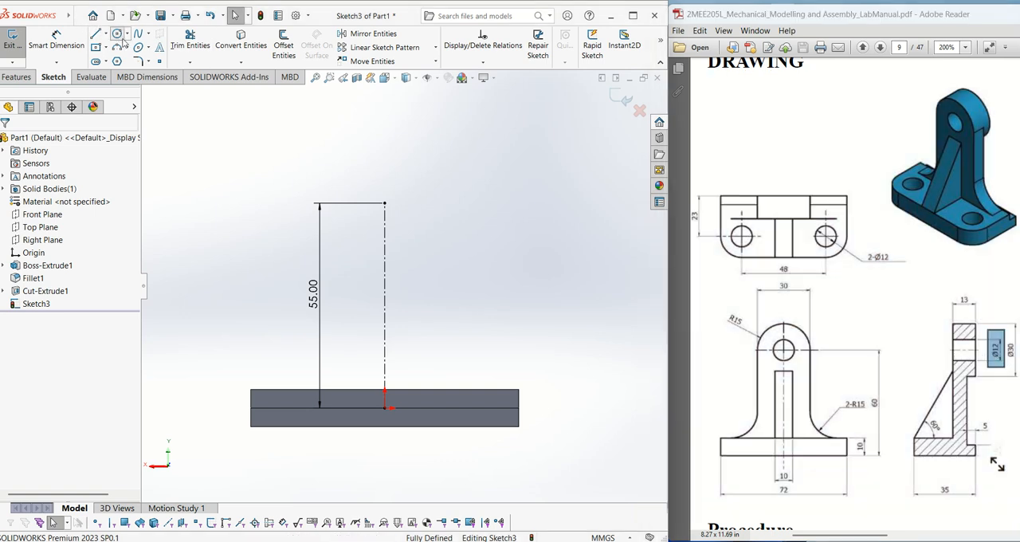
click(385, 204)
click(409, 229)
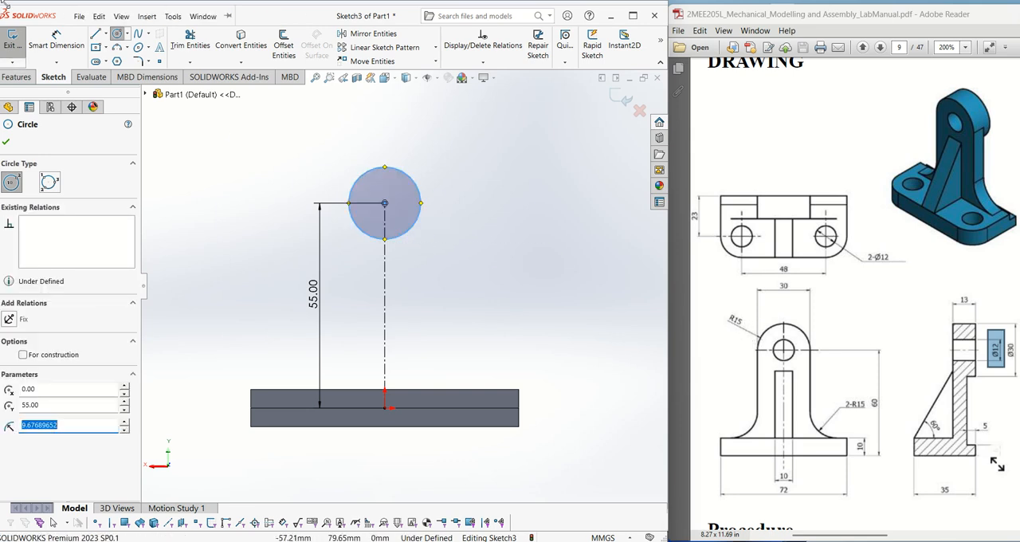
click(79, 16)
click(260, 18)
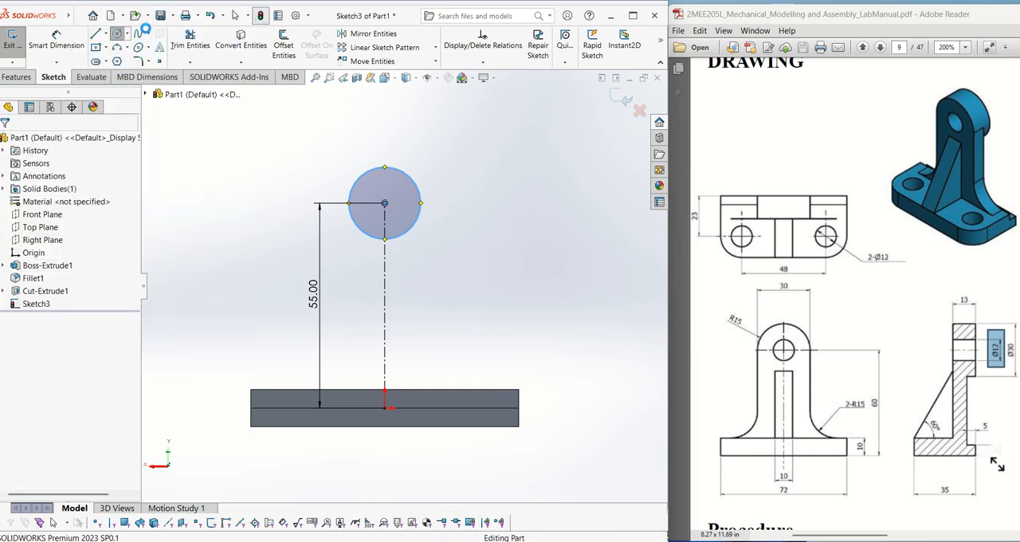
click(53, 77)
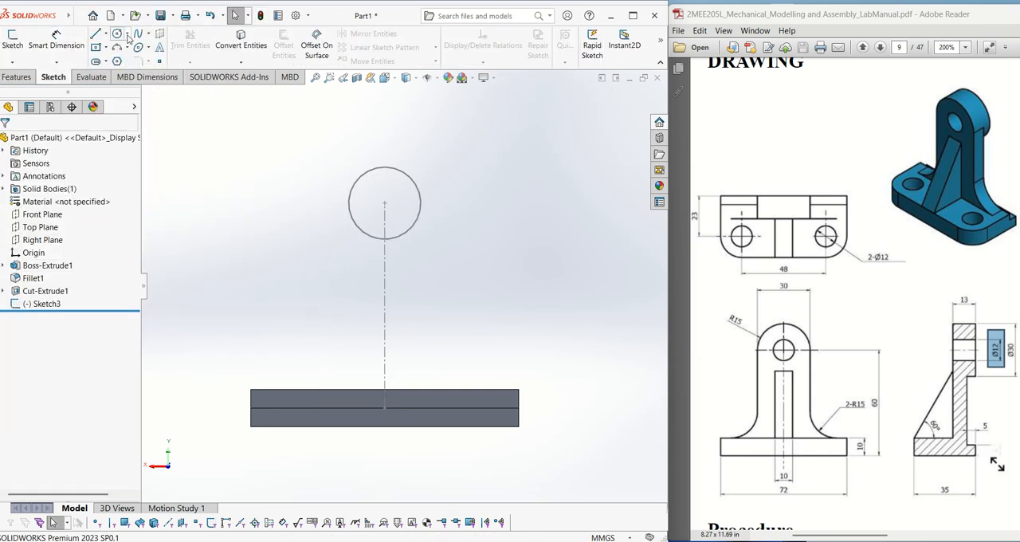
click(120, 36)
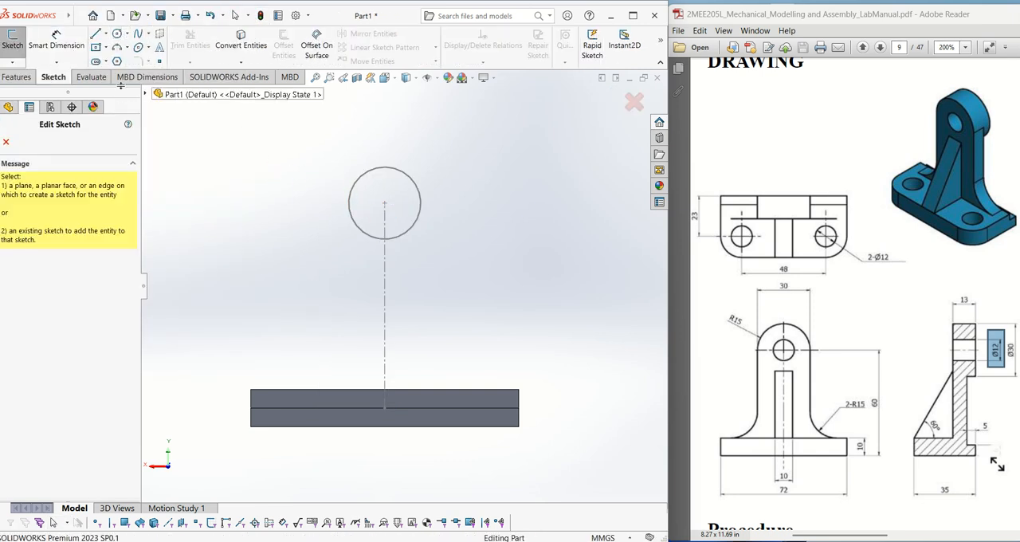
click(5, 142)
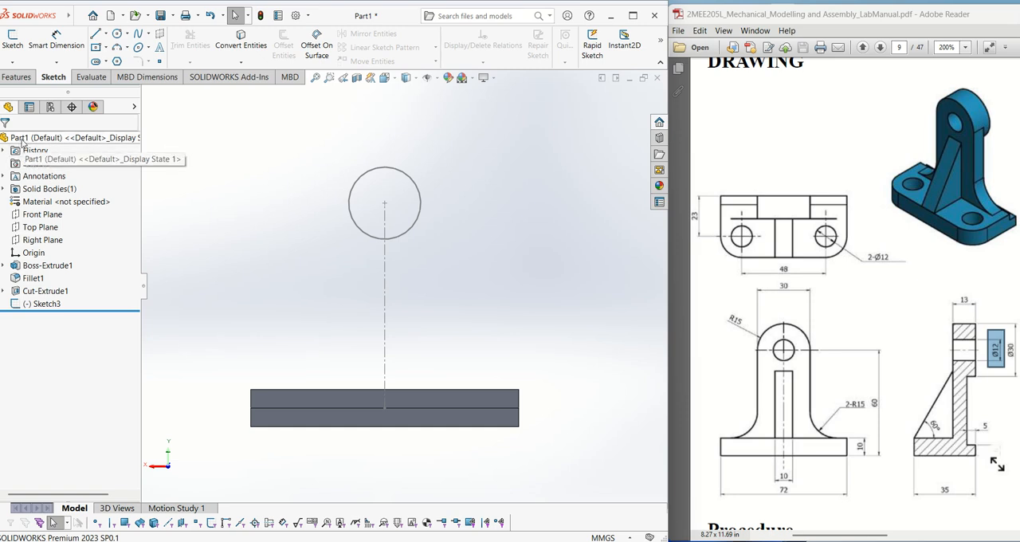
- Reopen the upright's sketch for editing and draw a second circle about 70 mm in diameter concentric with the first
click(35, 305)
right_click(34, 305)
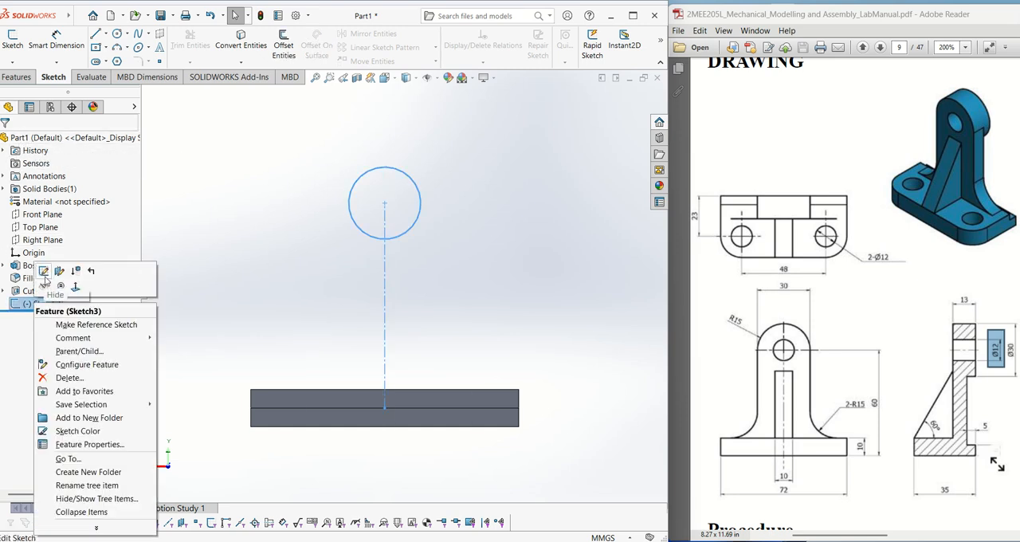
click(43, 271)
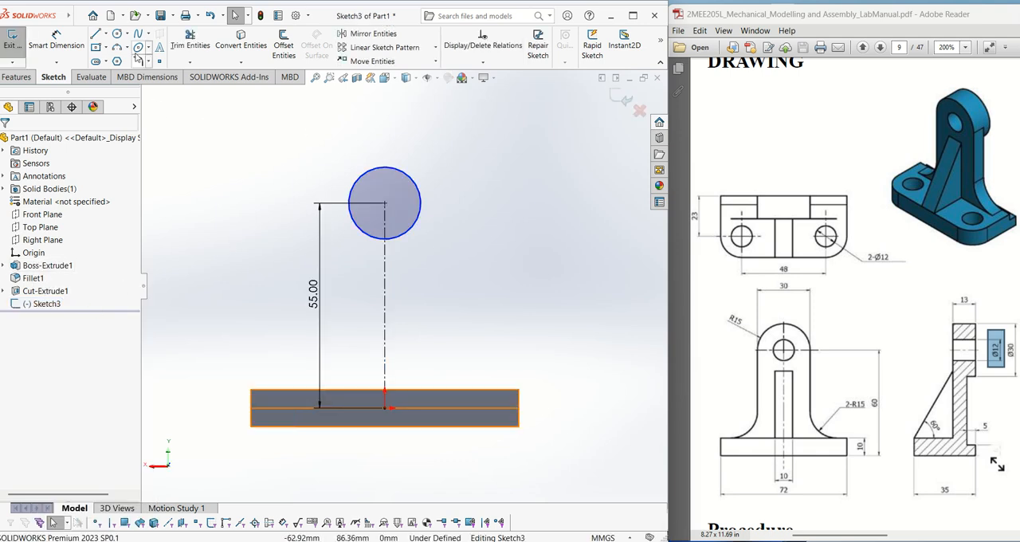
click(117, 34)
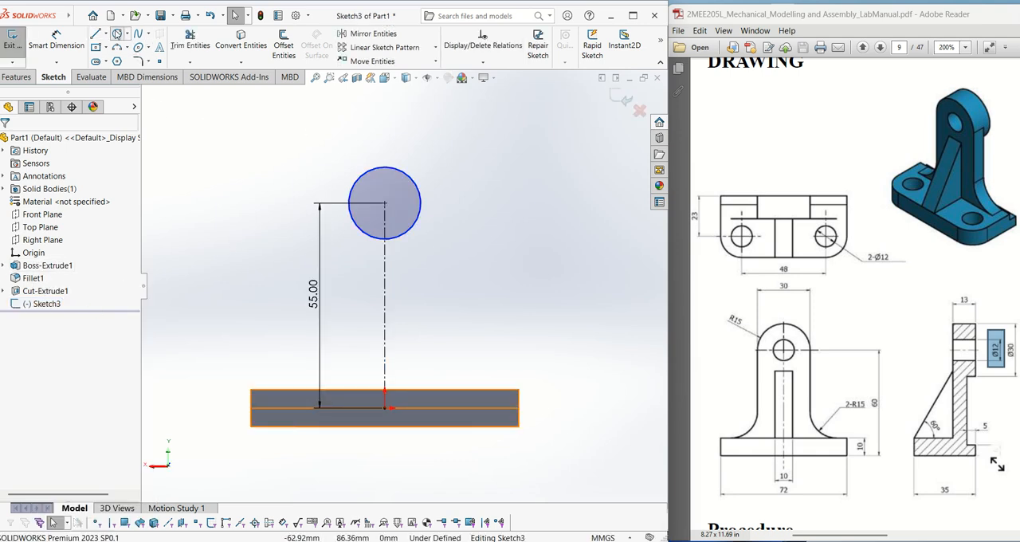
click(385, 204)
click(493, 293)
- Dimension the inner circle's diameter to 12 mm
click(56, 46)
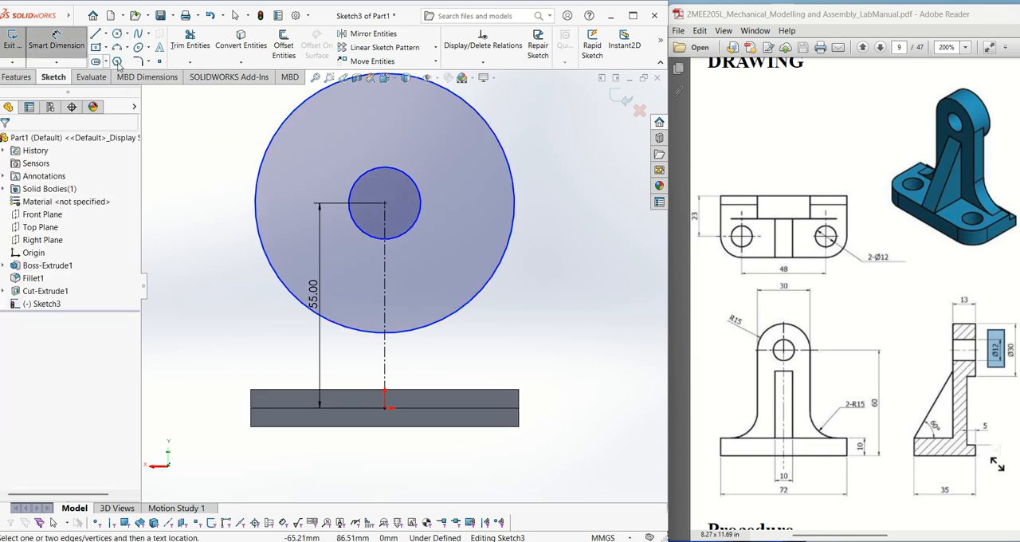
click(416, 233)
click(539, 296)
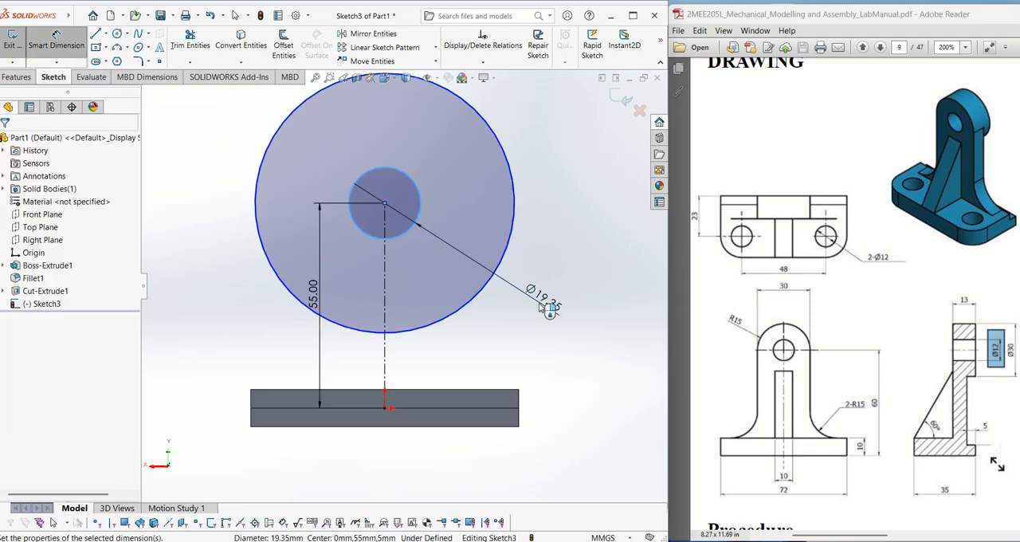
key(Return)
text(12)
key(Return)
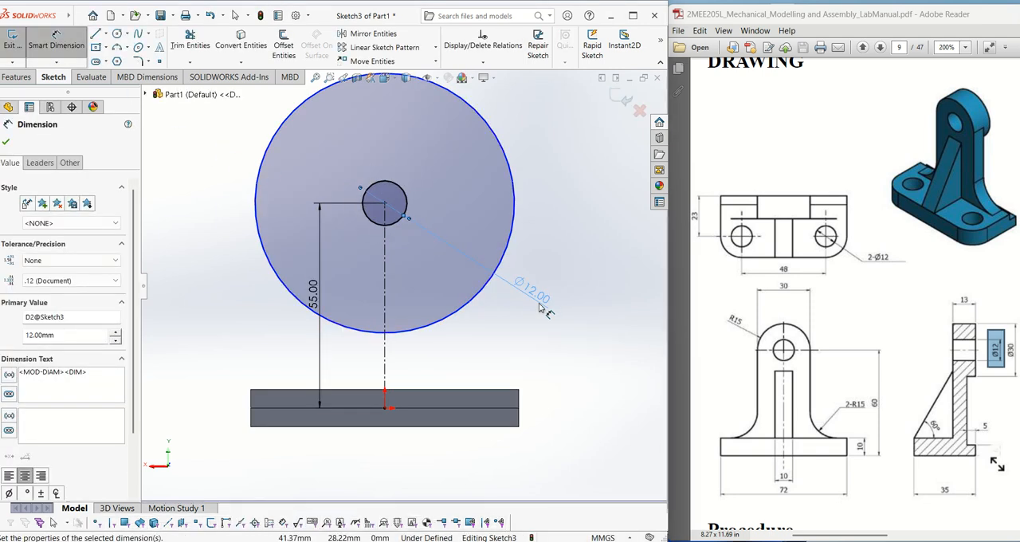
- Dimension the outer circle's diameter to 30 mm
click(259, 239)
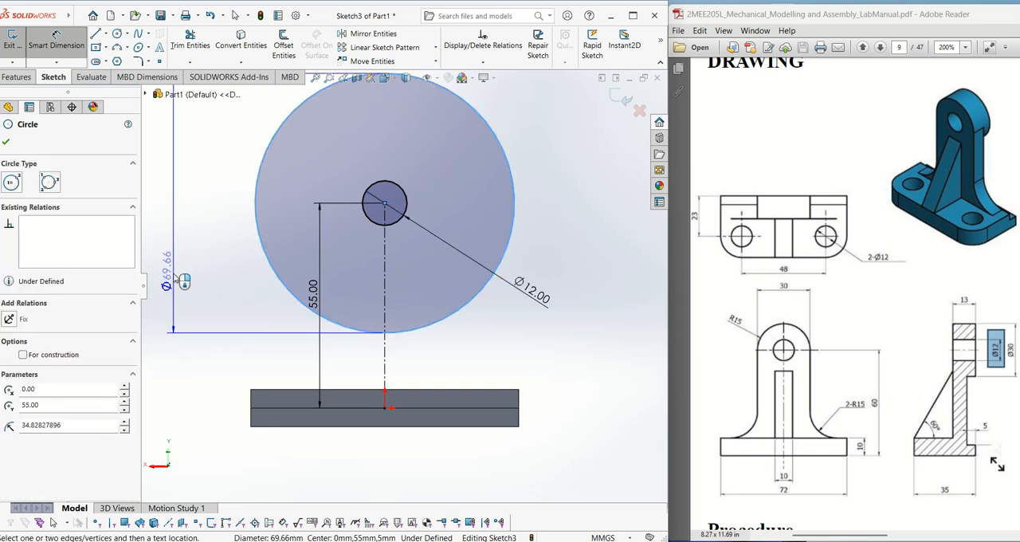
click(177, 322)
text(30)
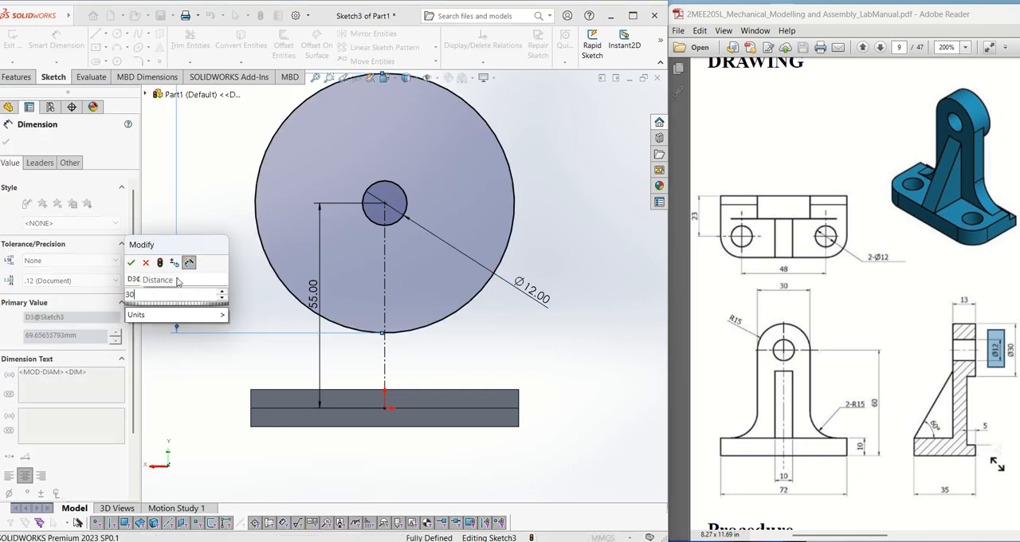
key(Return)
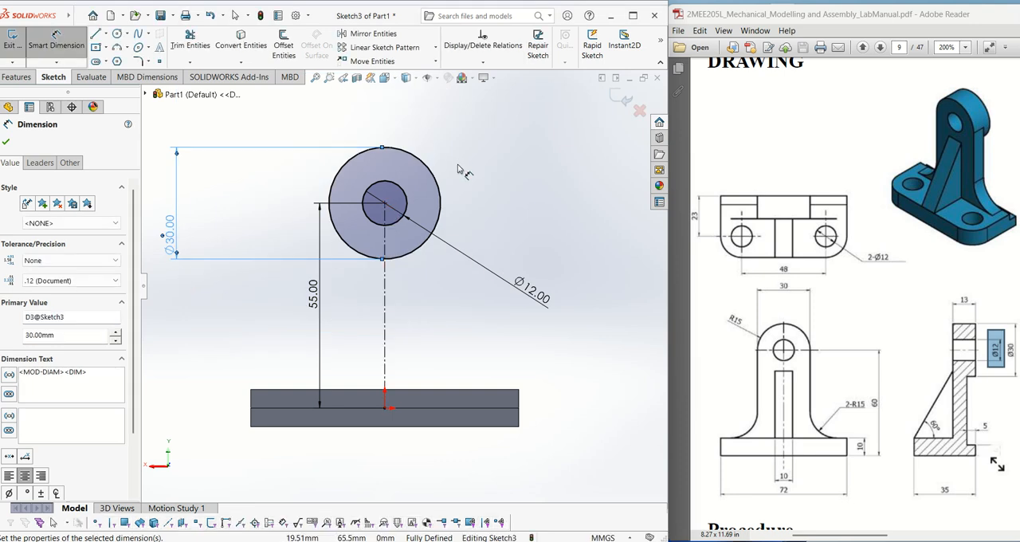
- Move the 12 mm diameter dimension to the upper right of the circles and the 55 mm dimension to the right of the centerline
click(95, 34)
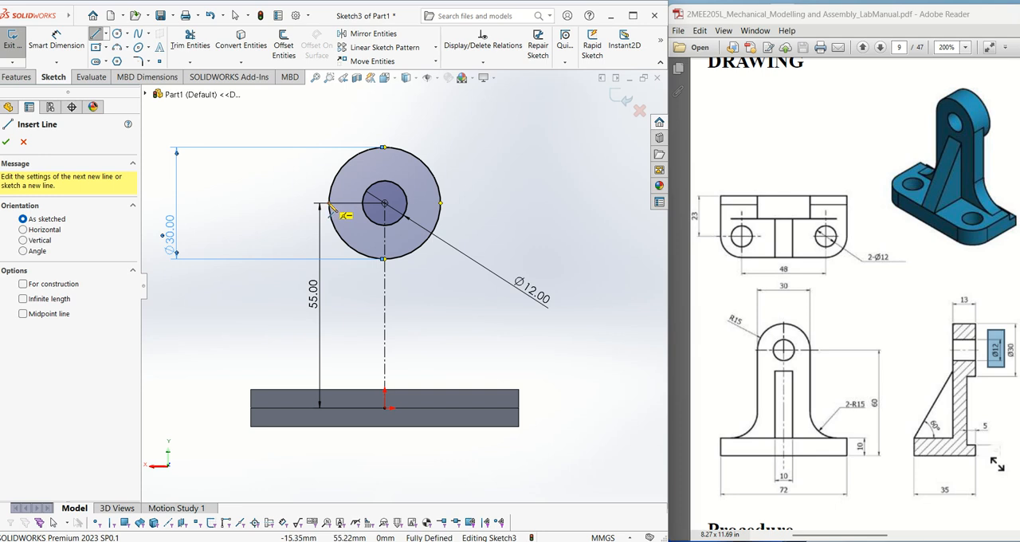
key(Escape)
drag(530, 292, 530, 141)
drag(313, 295, 563, 293)
key(Escape)
- Check the upright's outline in the drawing and sketch 50 mm vertical lines from the outer circle's left and right quadrant points to the base's upper edge
click(96, 34)
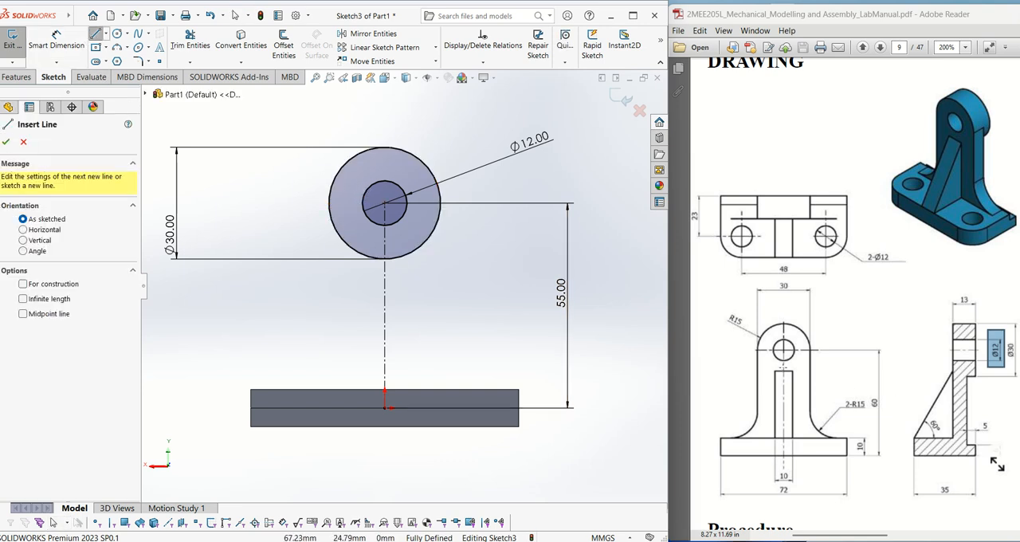
drag(745, 317, 846, 363)
click(758, 352)
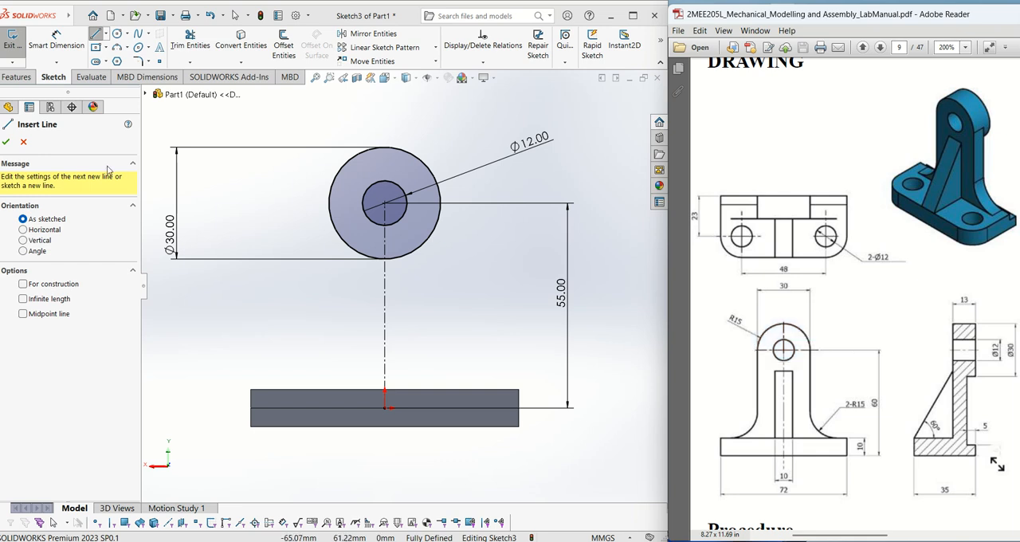
click(329, 203)
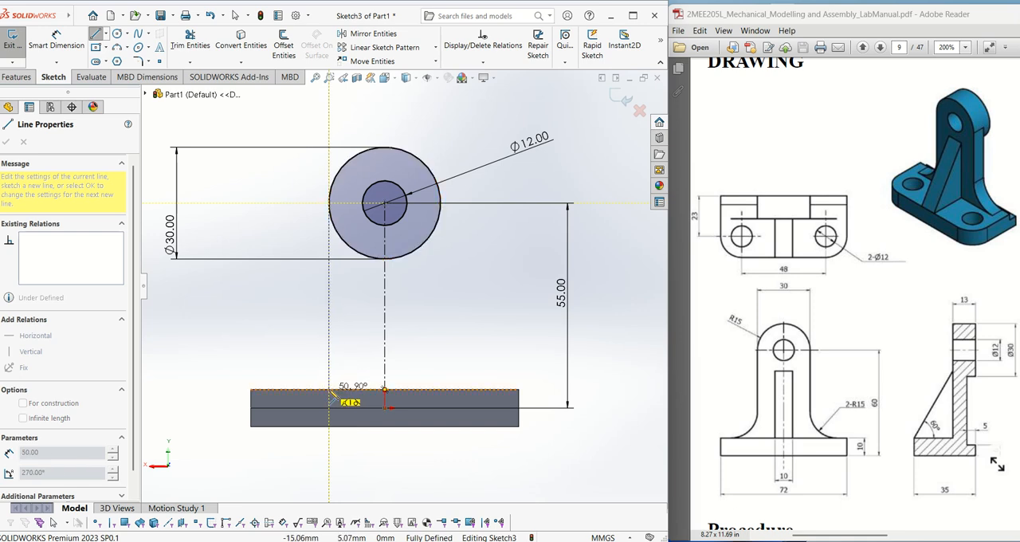
click(329, 390)
key(Escape)
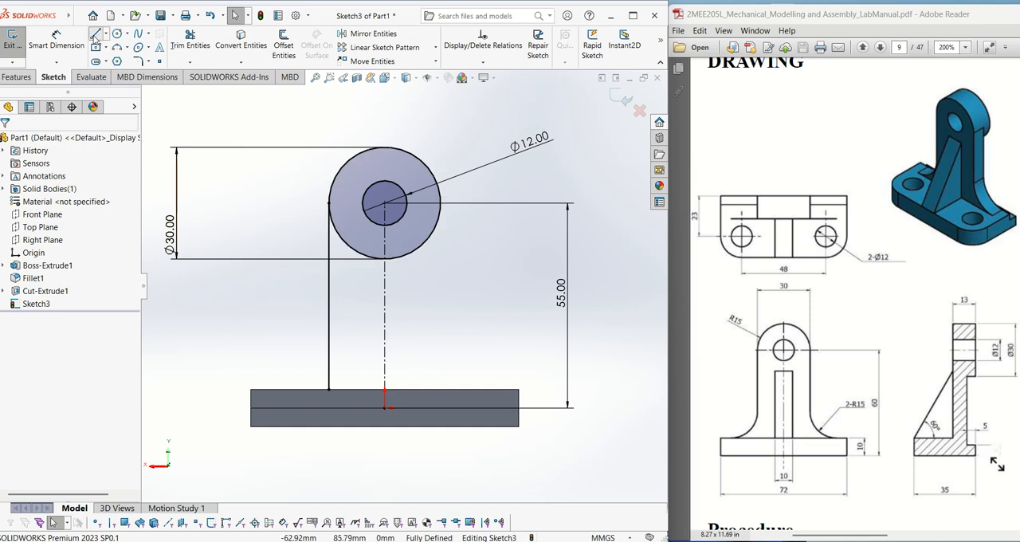
click(95, 36)
click(441, 205)
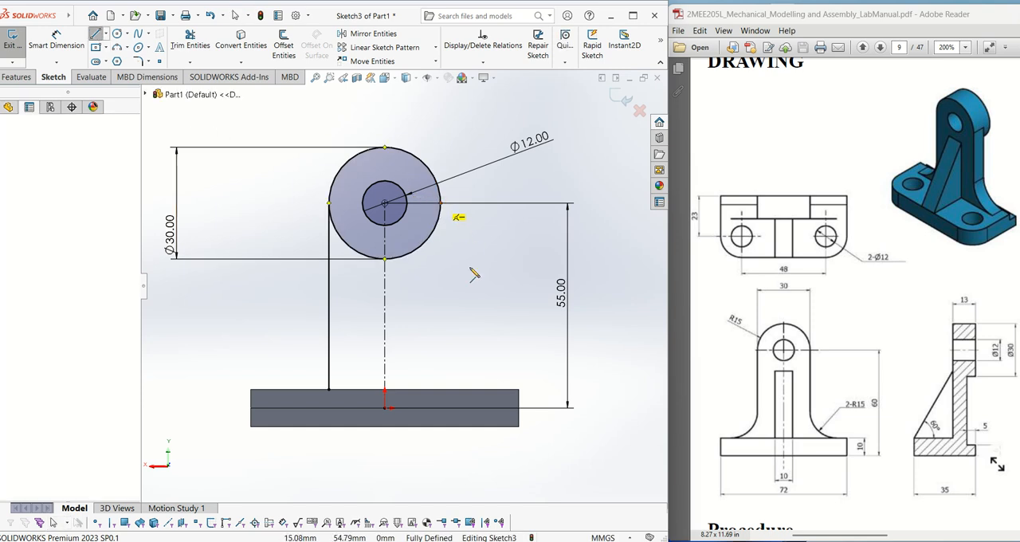
click(443, 392)
key(Escape)
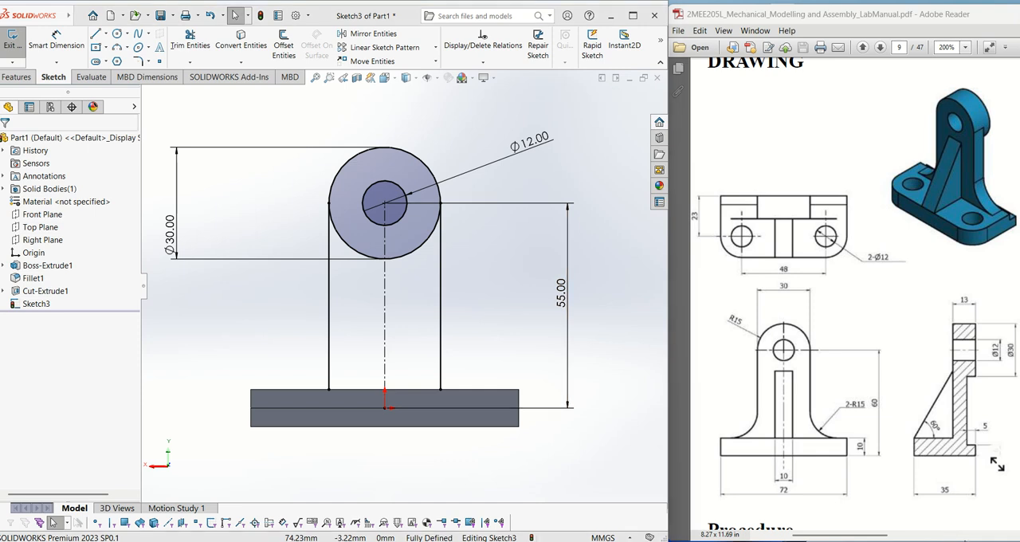
- Move the 30 mm diameter dimension slightly inward, check the R15 corner in the drawing and delete the vertical line on the left
drag(170, 235, 177, 235)
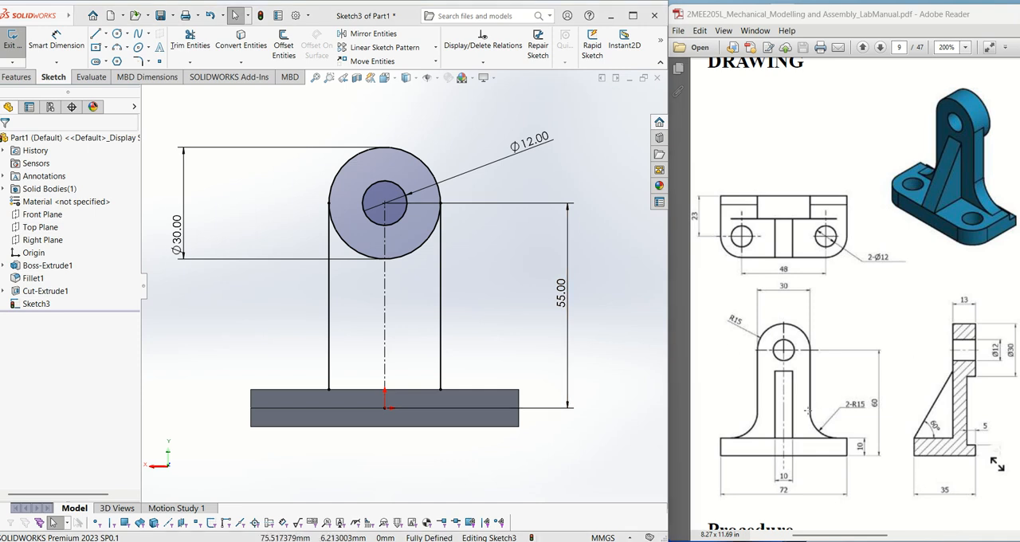
mouse_move(801, 388)
mouse_down()
mouse_move(813, 411)
mouse_move(893, 446)
mouse_move(888, 455)
mouse_up()
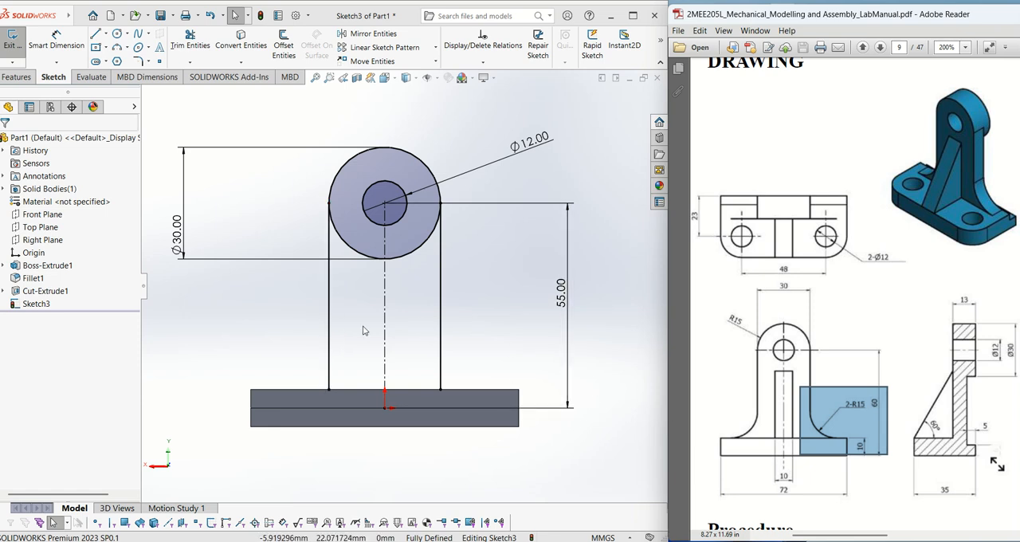
click(329, 302)
key(Delete)
- Sketch a vertical line downward from the outer circle's left quadrant point, ending short of the base plate
click(95, 35)
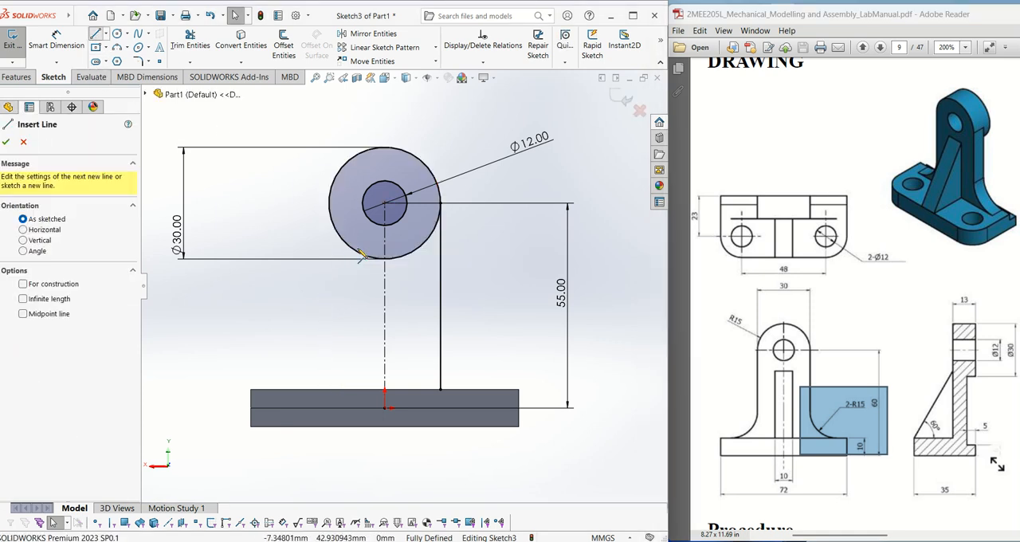
click(329, 203)
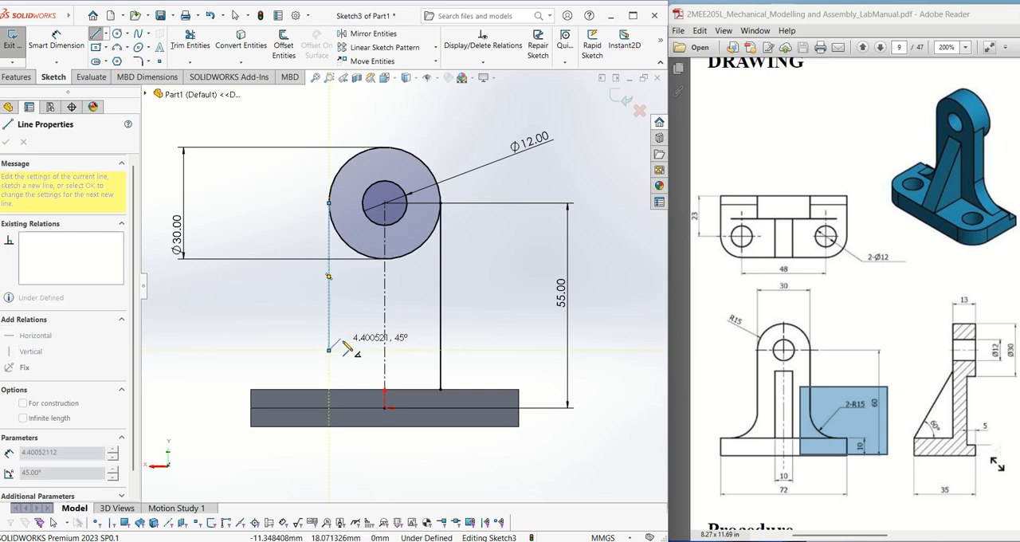
click(330, 351)
key(Escape)
- Dimension the left vertical line's length to 35 mm
click(55, 49)
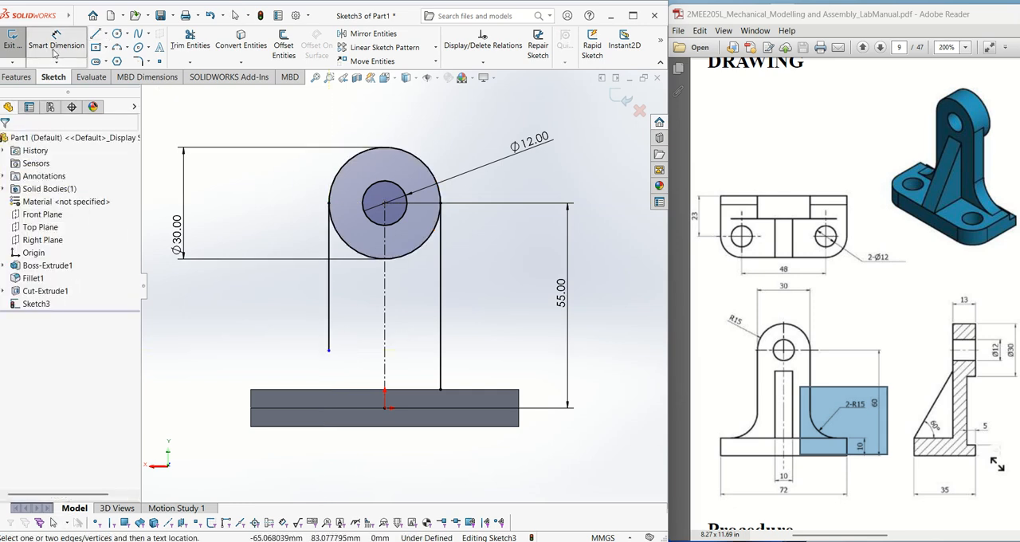
click(329, 293)
click(308, 300)
text(35)
key(Return)
key(Escape)
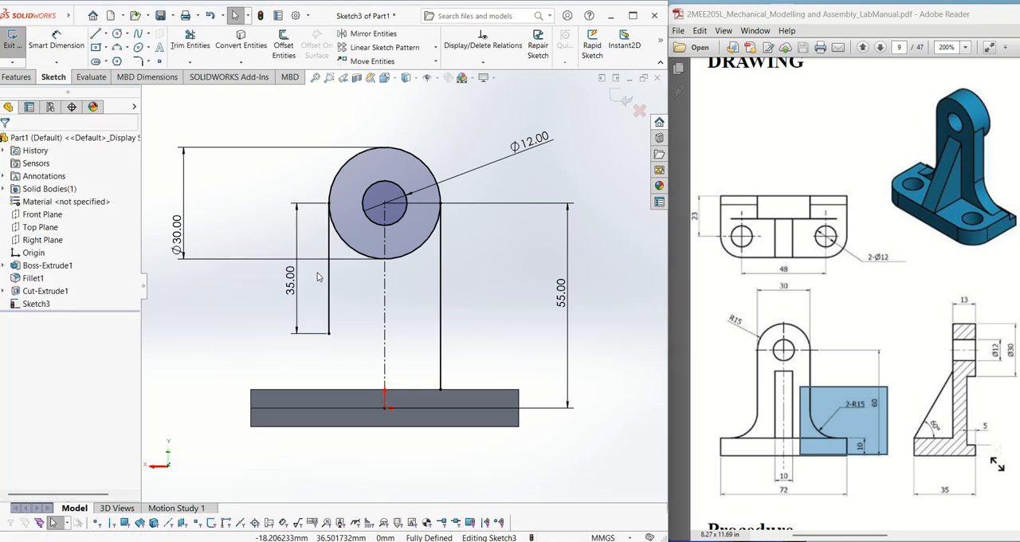
- Delete the vertical line on the right and check the left half of the upright's outline in the drawing
click(442, 293)
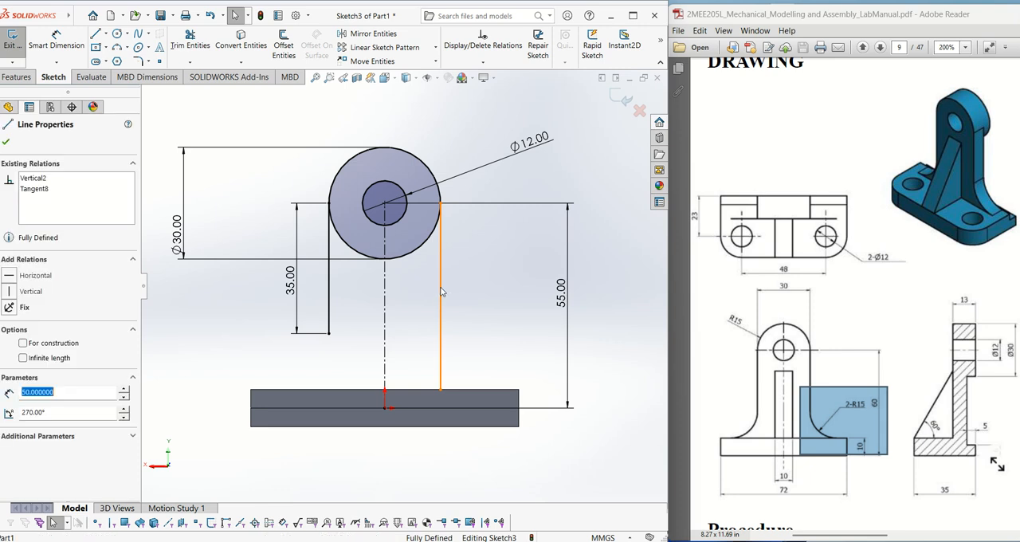
key(Delete)
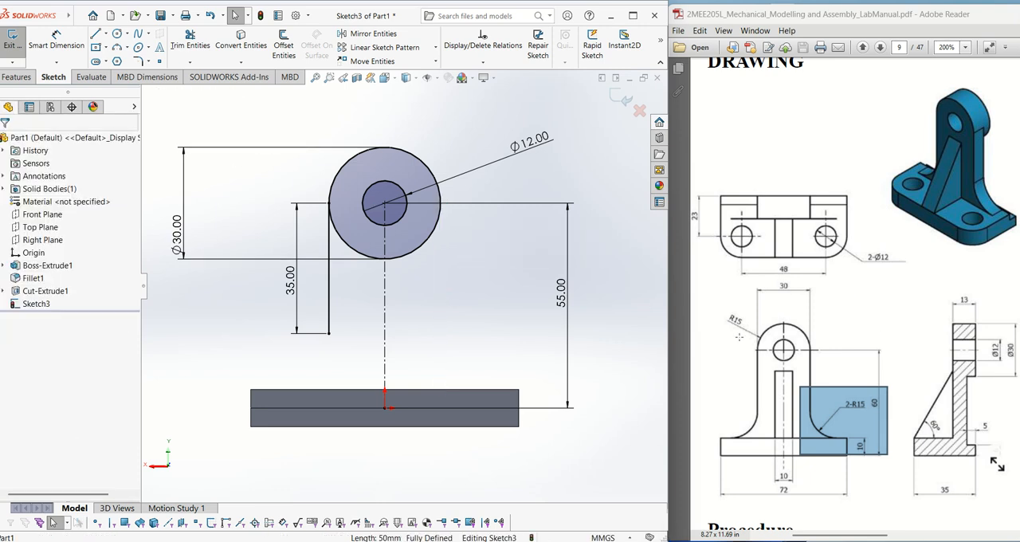
drag(720, 331, 772, 456)
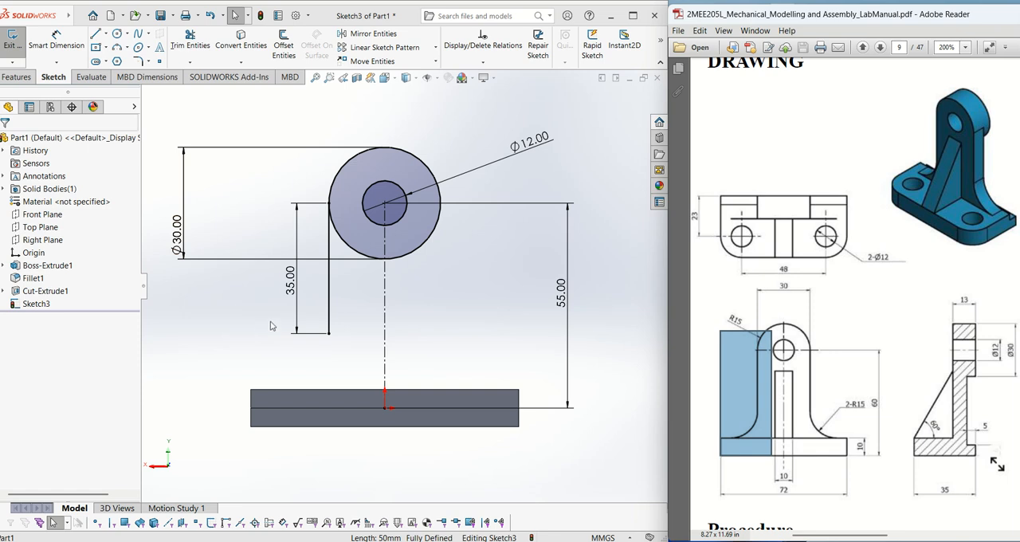
- Draw a 3 Point Arc of about 14 mm radius from the left line's lower endpoint to the base's upper edge, curving outward to the left
click(128, 49)
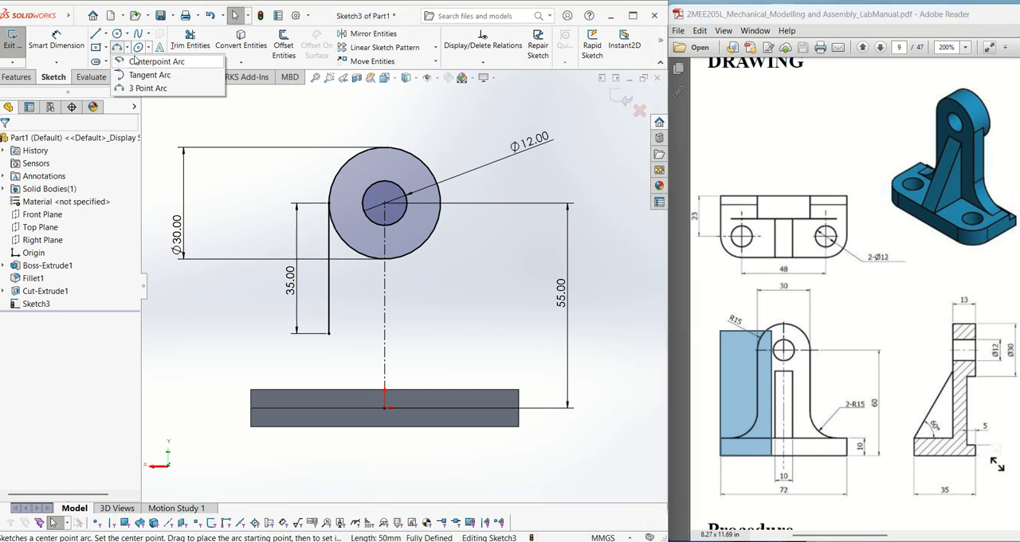
click(143, 89)
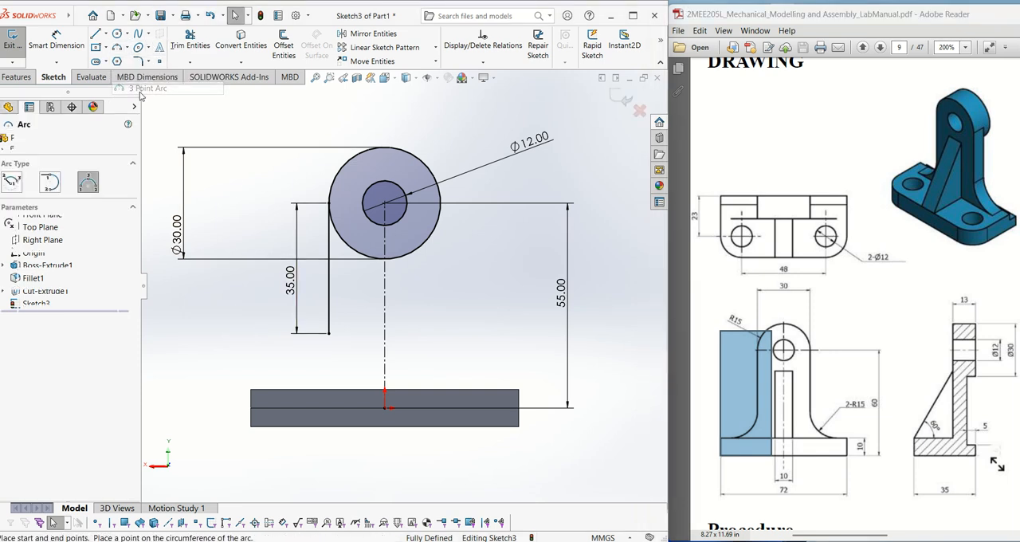
click(329, 334)
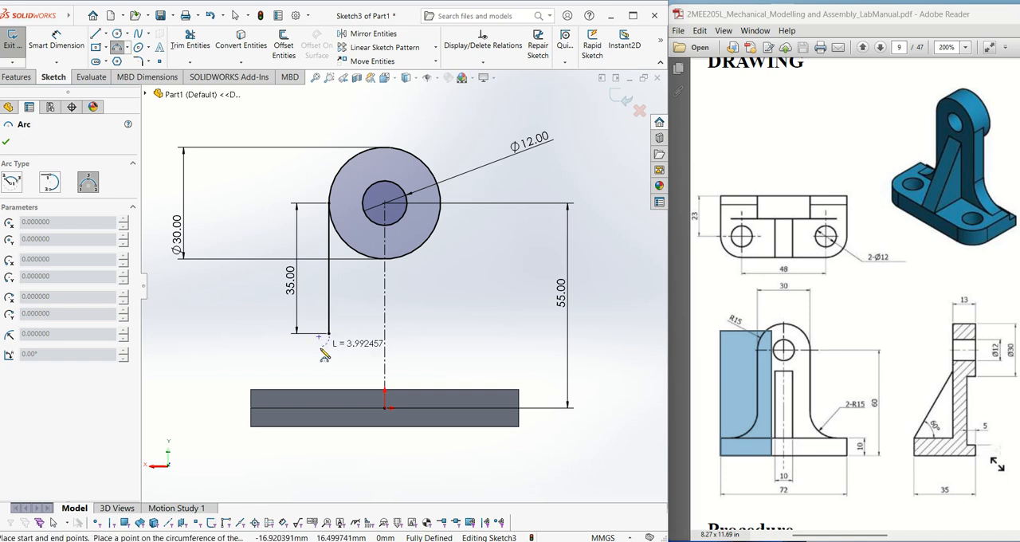
click(279, 390)
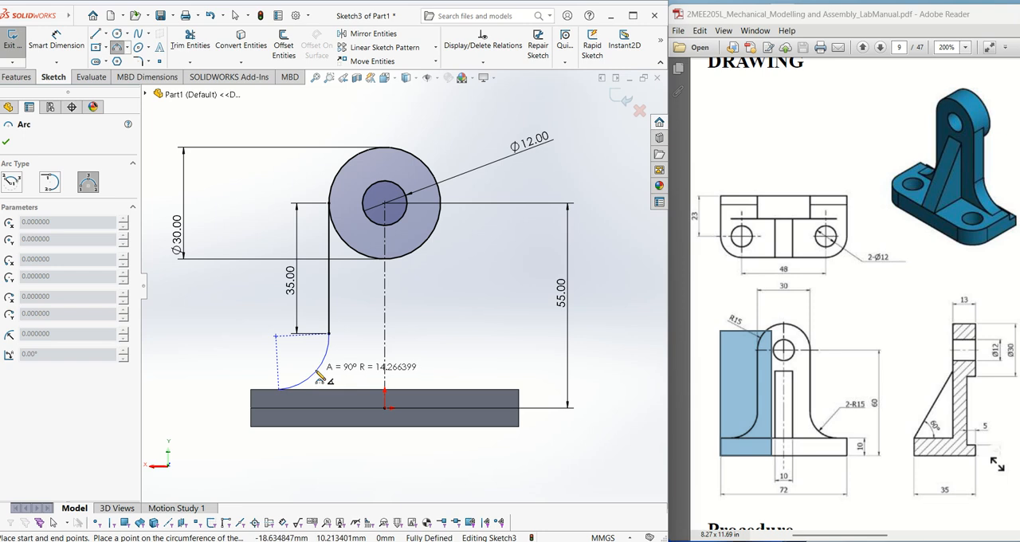
click(320, 375)
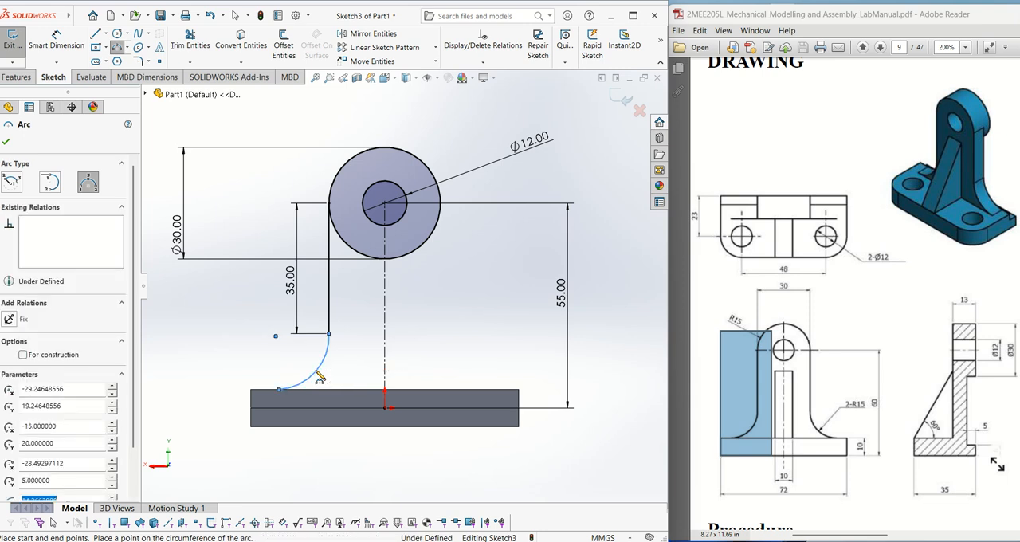
- Dimension the radius of the arc at the left line's lower end to 15 mm
click(57, 40)
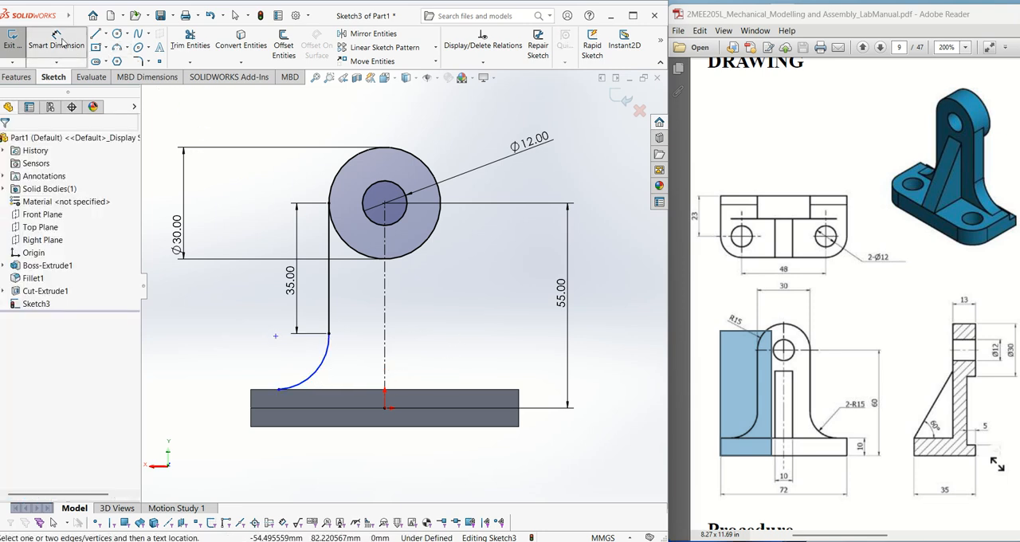
click(320, 368)
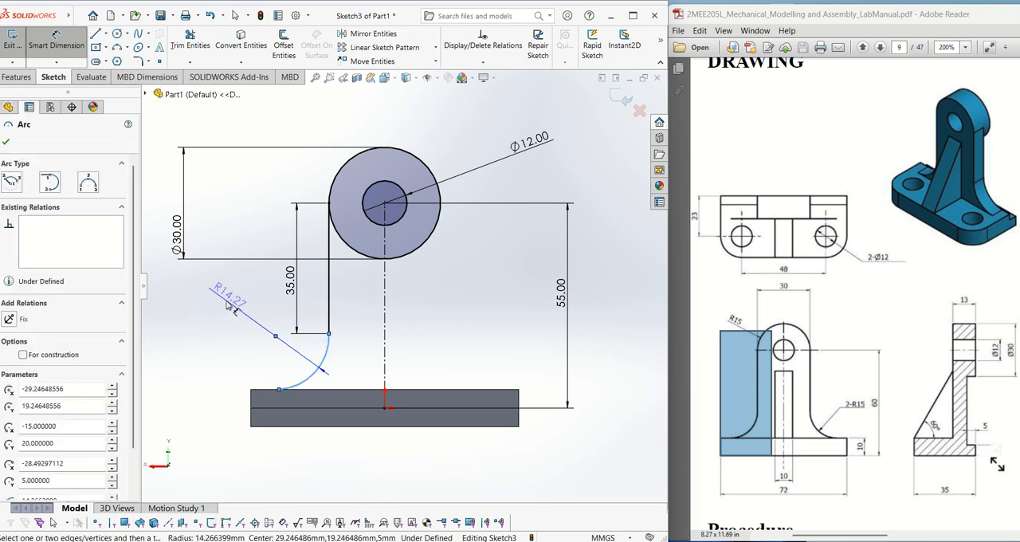
click(226, 304)
key(Return)
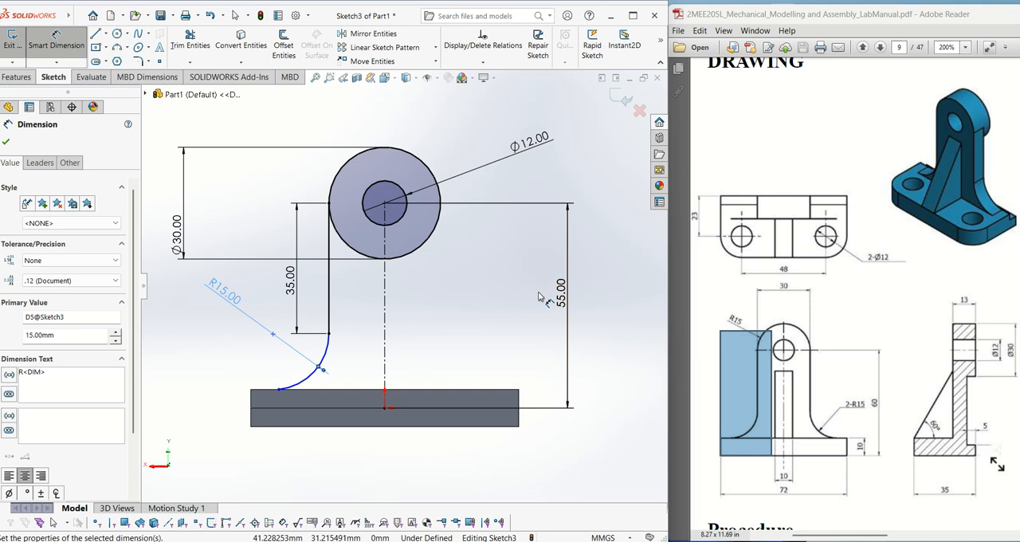
key(Escape)
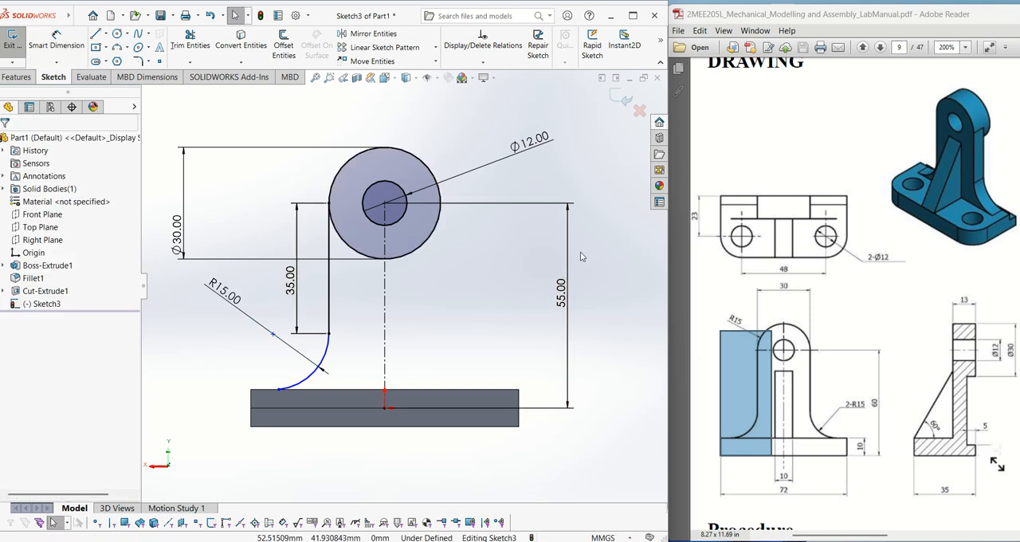
- Mirror the left vertical line and its lower arc about the vertical centerline, keeping the originals
click(370, 35)
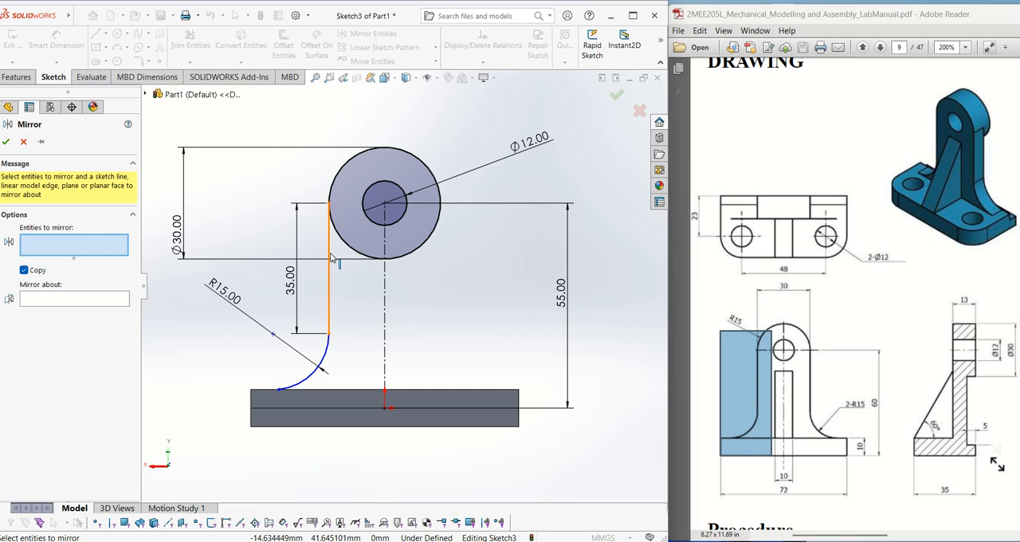
click(331, 327)
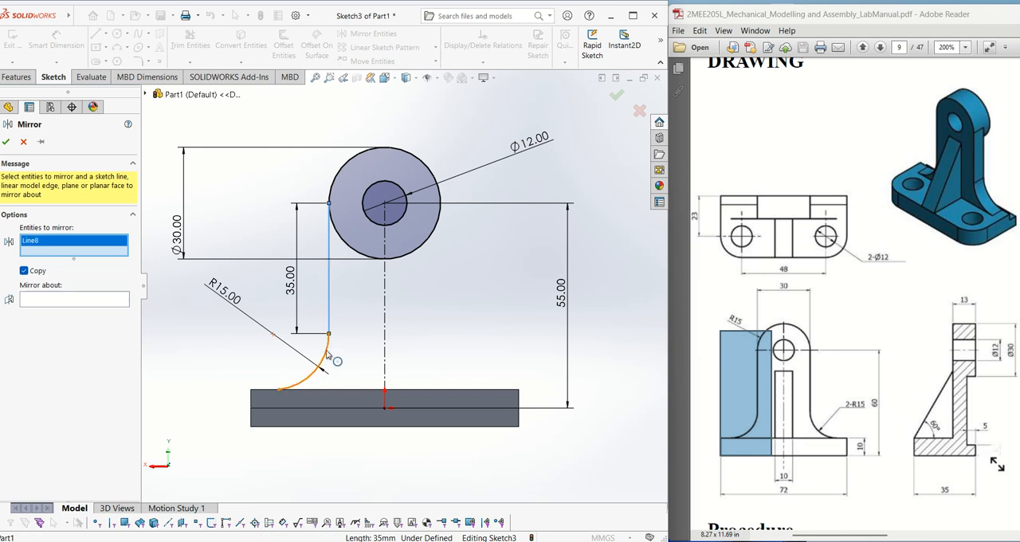
click(327, 354)
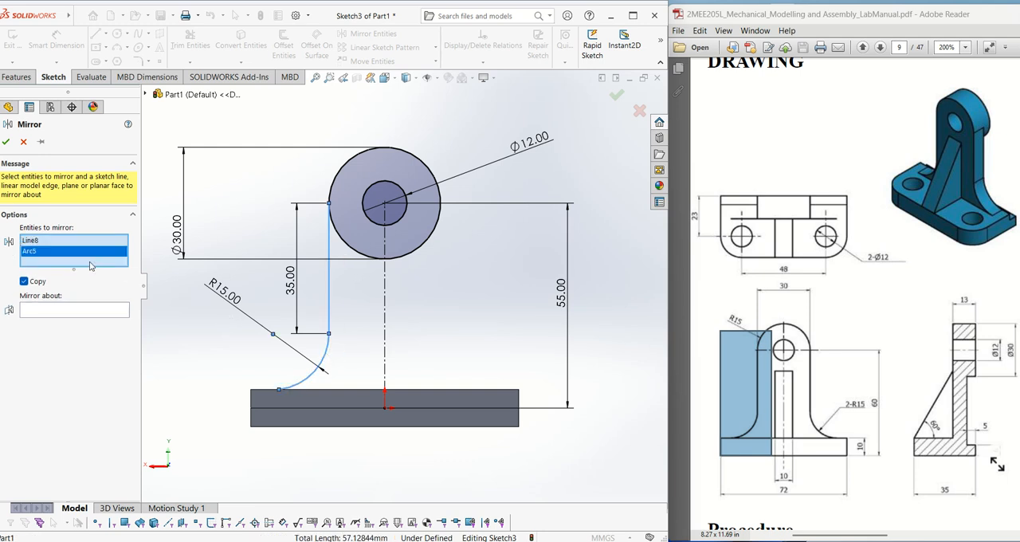
click(41, 313)
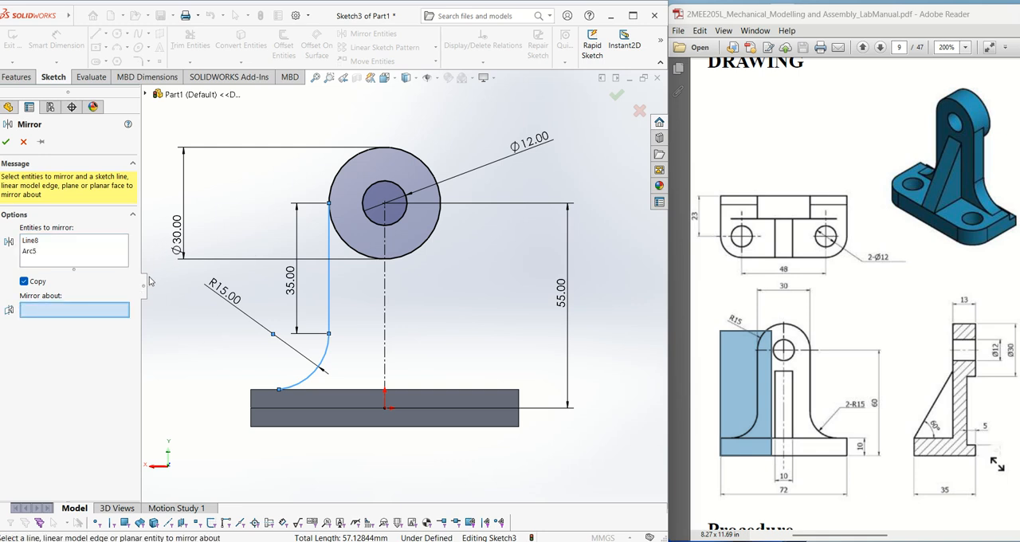
click(385, 288)
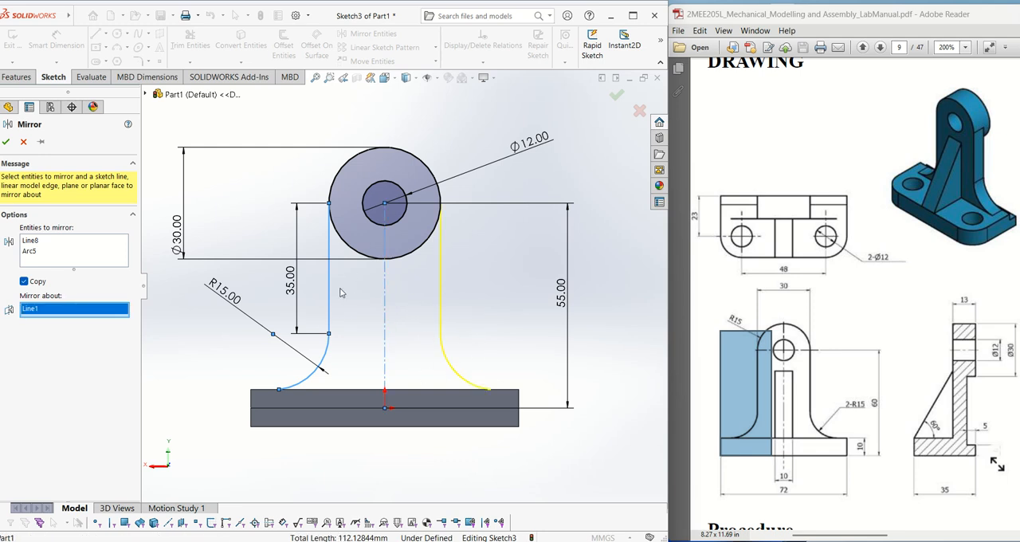
click(6, 143)
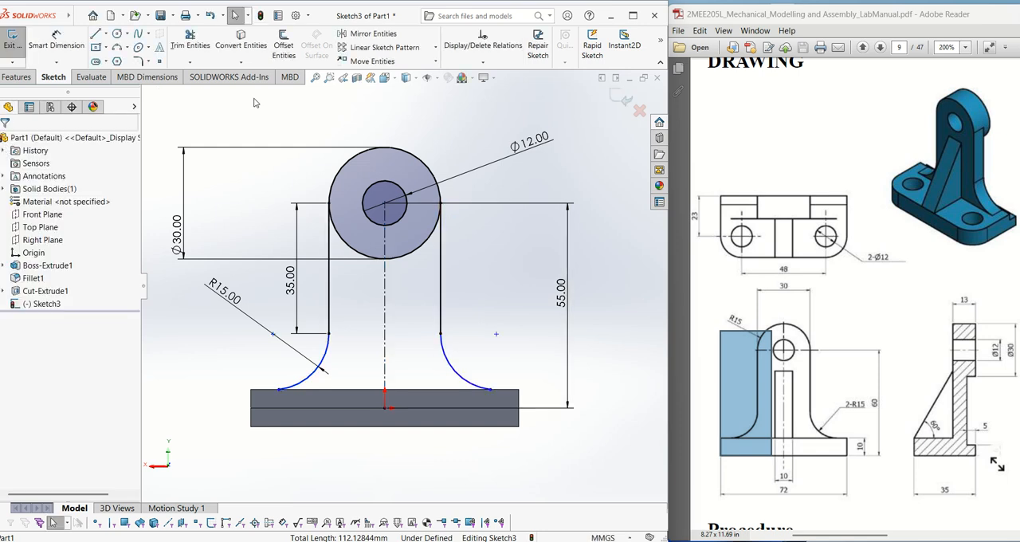
- Trim away the lower half of the 30 mm circle between the two vertical lines with Power trim
click(189, 42)
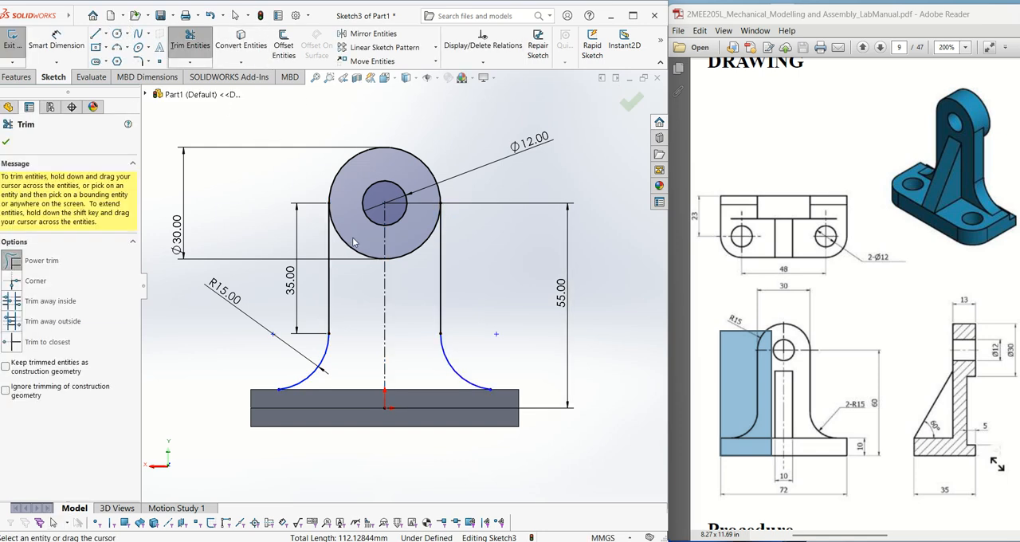
drag(373, 237, 369, 263)
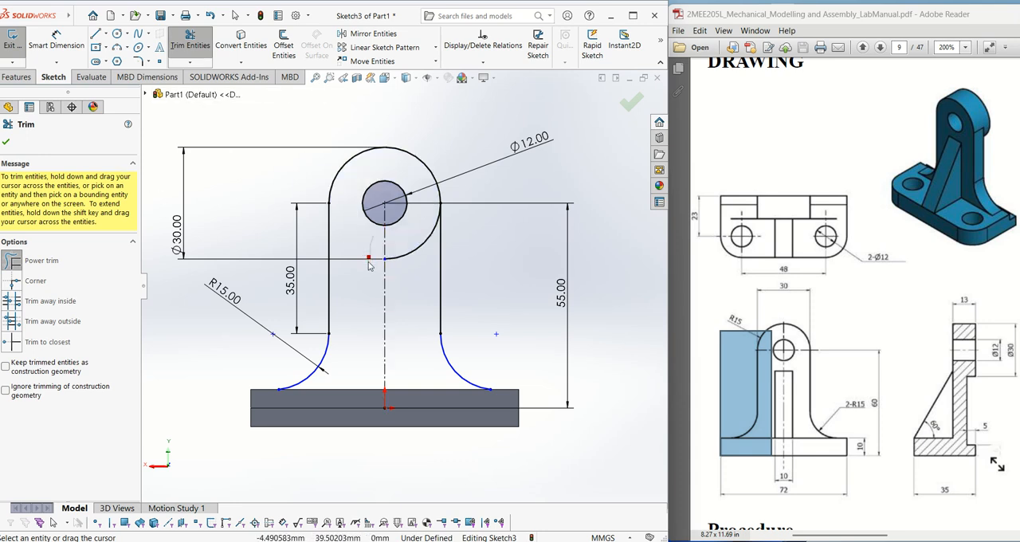
drag(415, 241, 424, 265)
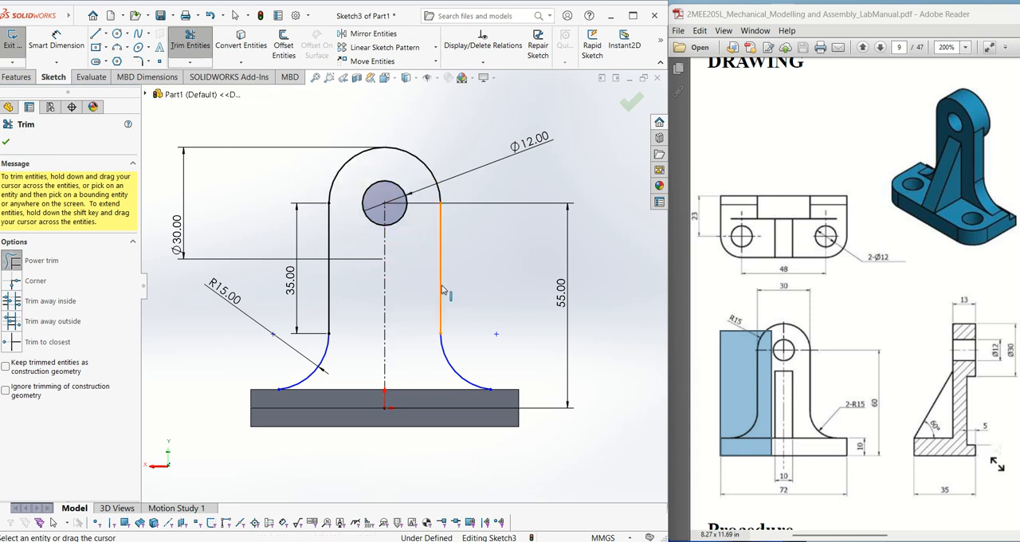
- Close the upright's profile with a line joining the two arcs' lower endpoints along the base's upper edge
click(96, 35)
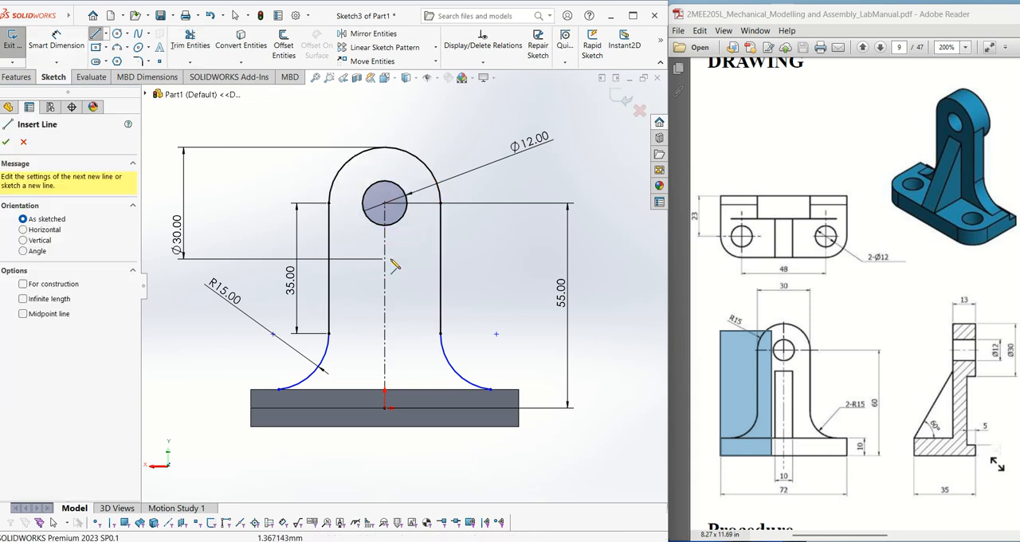
click(279, 390)
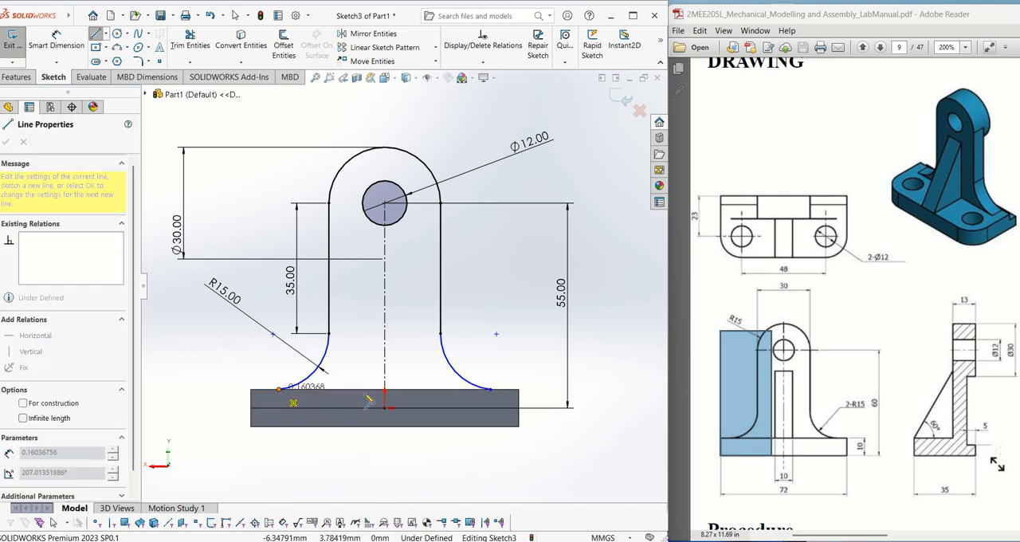
click(491, 390)
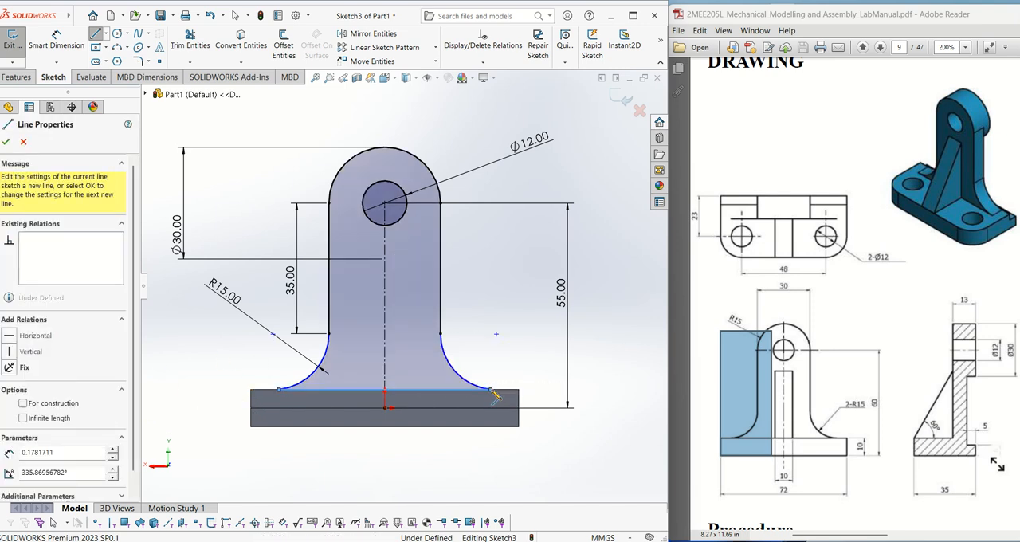
key(Escape)
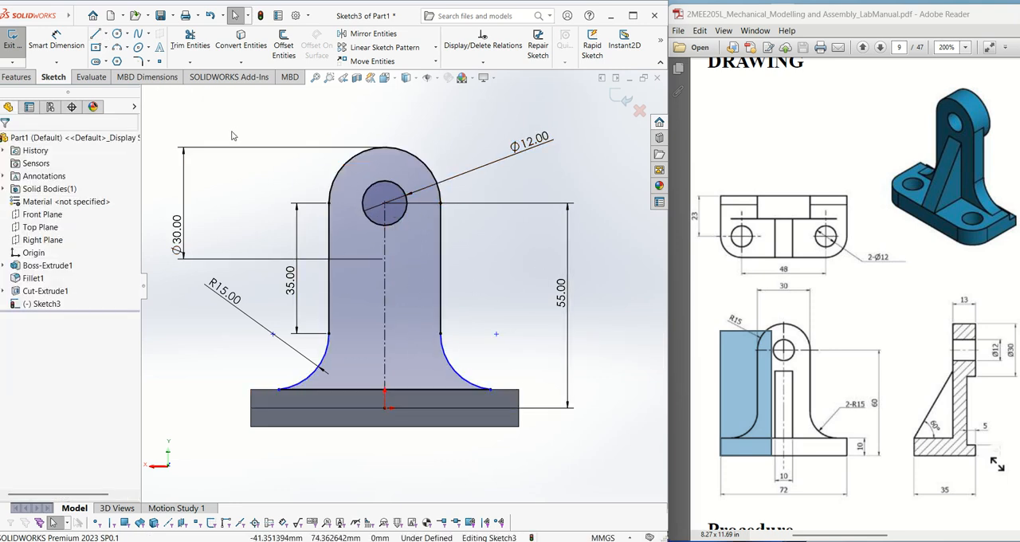
- Check the upright's side view in the drawing and extrude its profile Blind 8 mm, reversed to run over the base plate
click(24, 78)
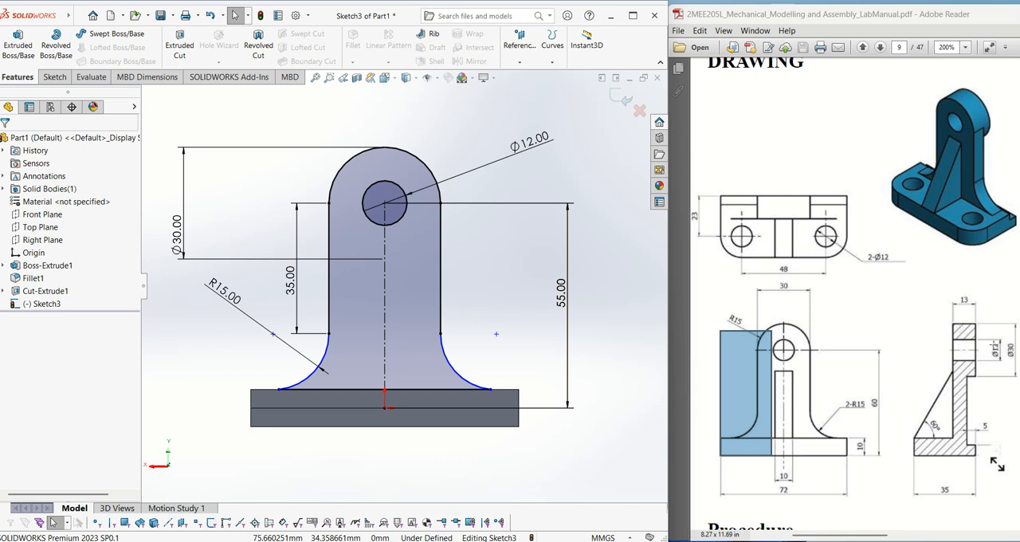
drag(947, 383, 973, 421)
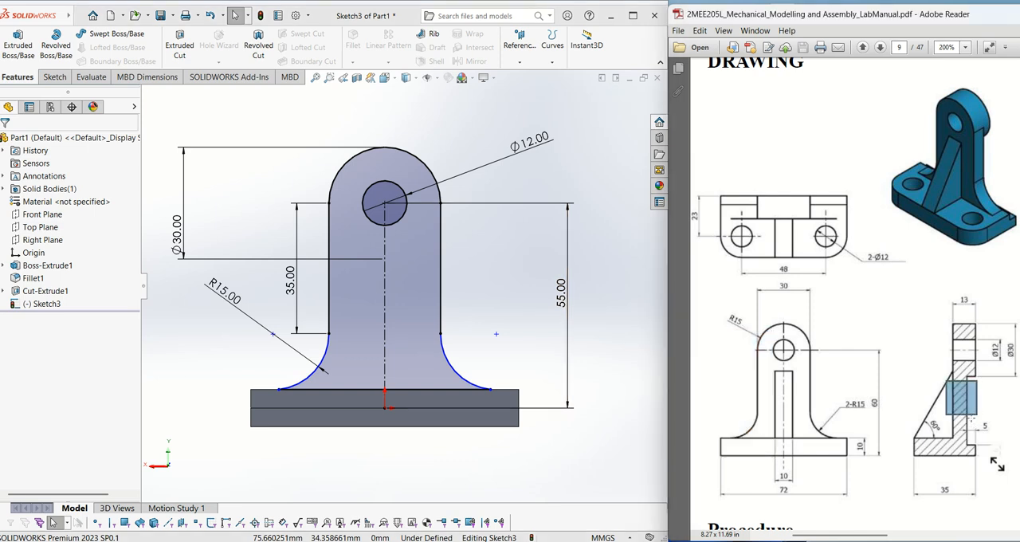
click(1000, 427)
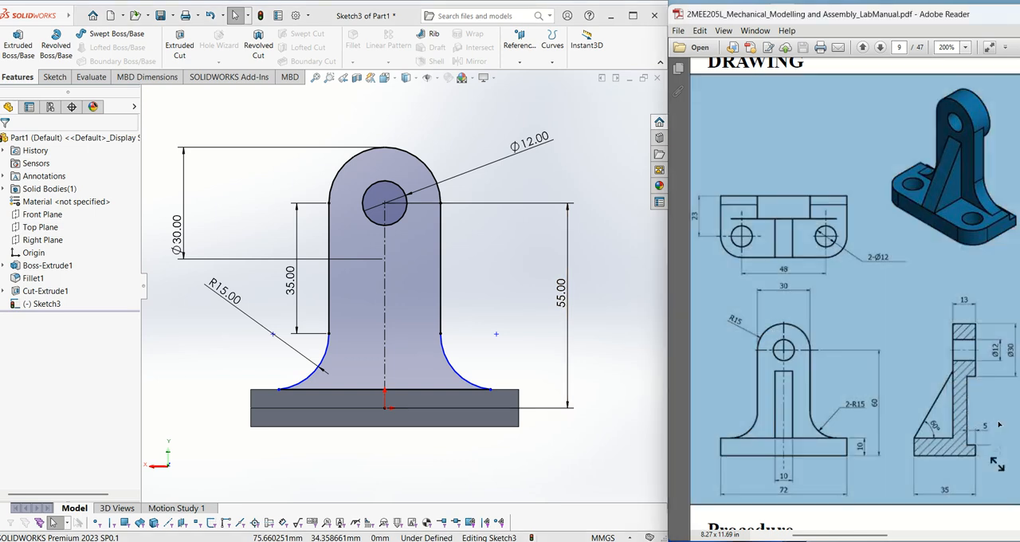
click(998, 425)
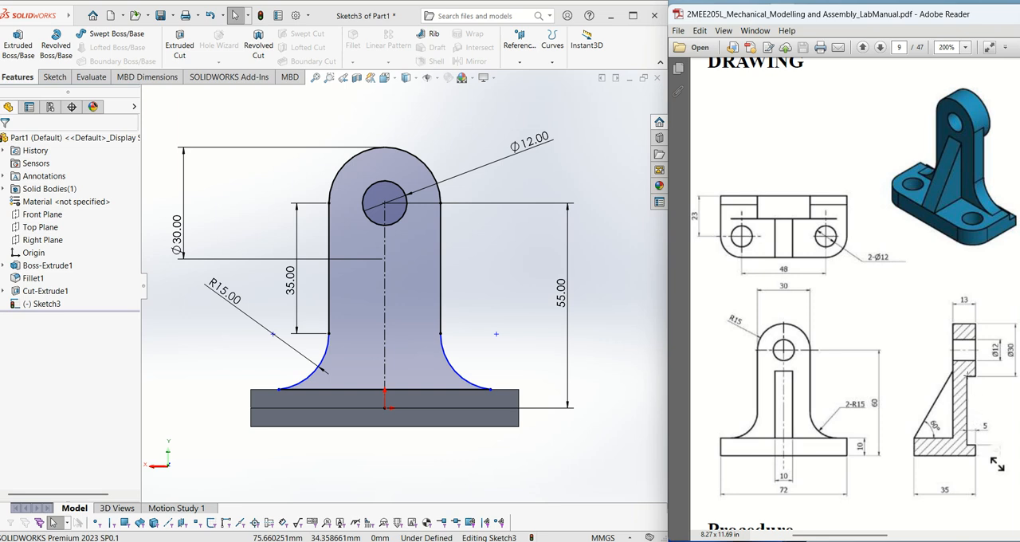
drag(967, 372, 985, 396)
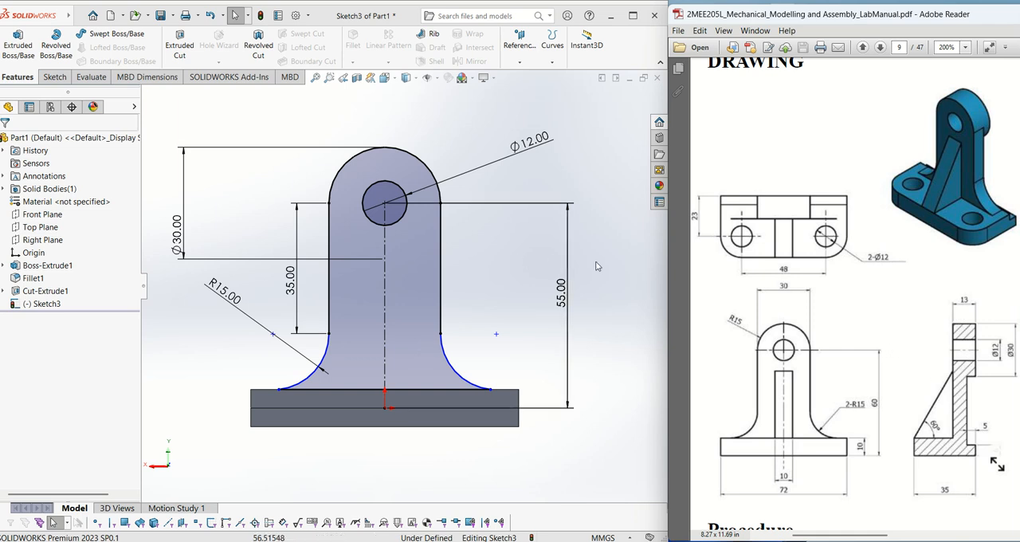
click(7, 46)
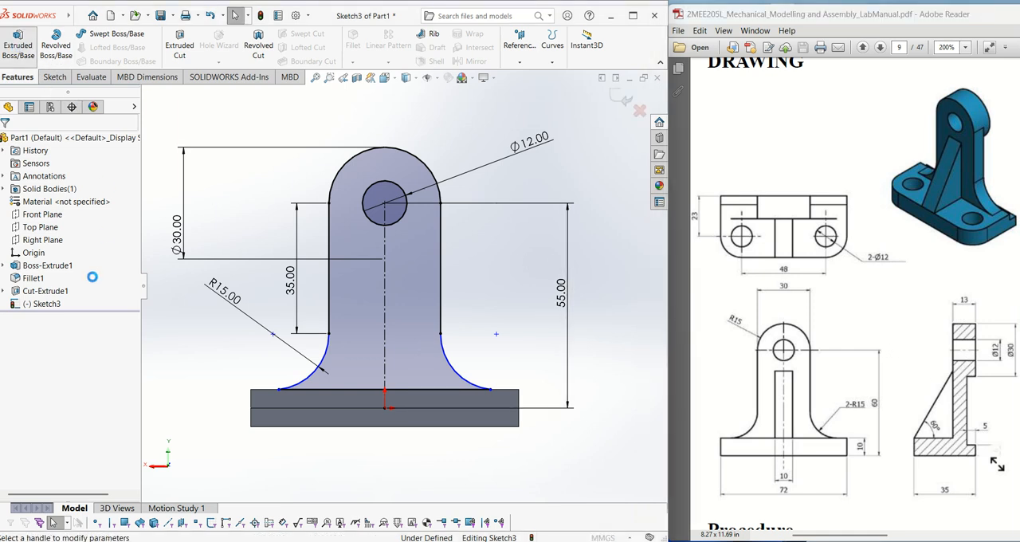
text(8)
key(Return)
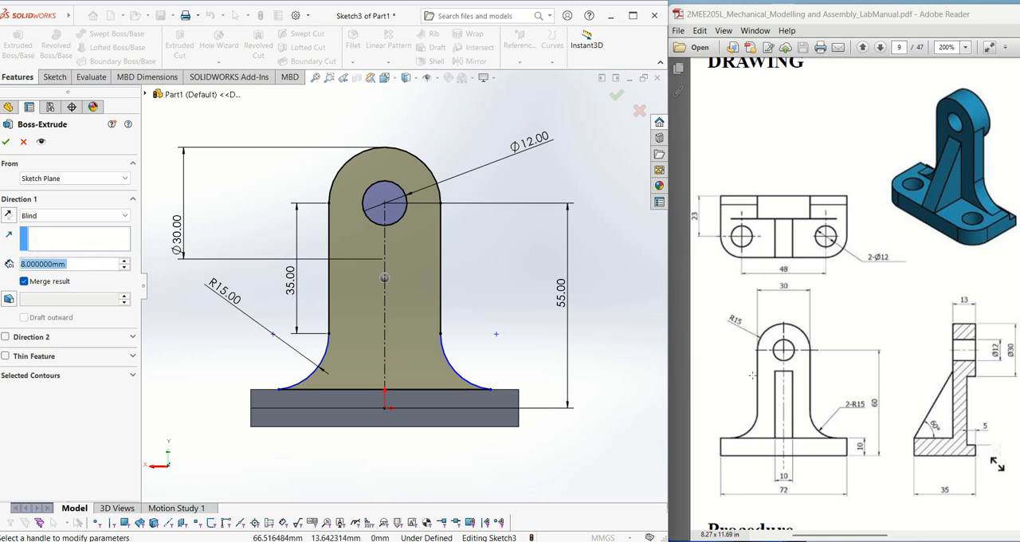
middle_drag(543, 254, 351, 314)
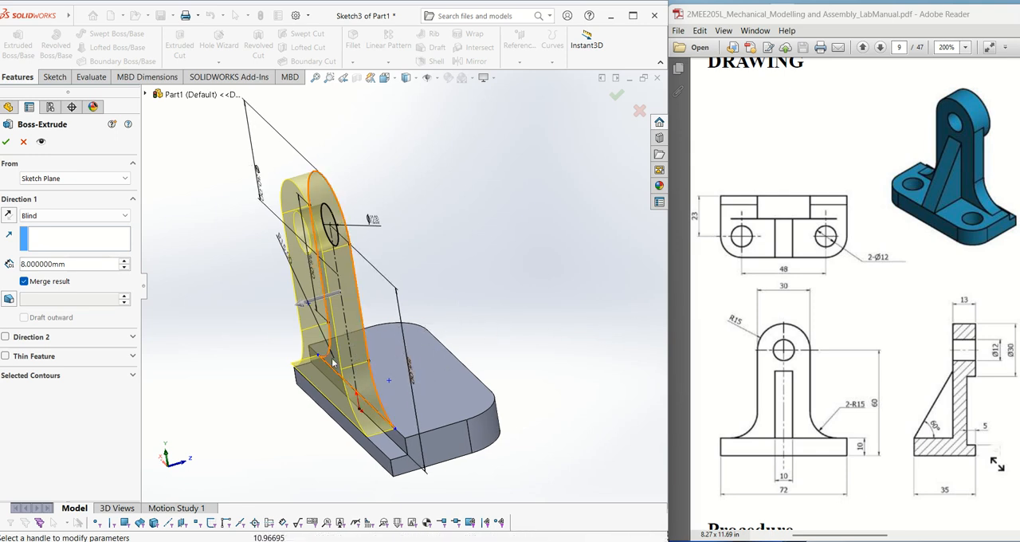
click(9, 216)
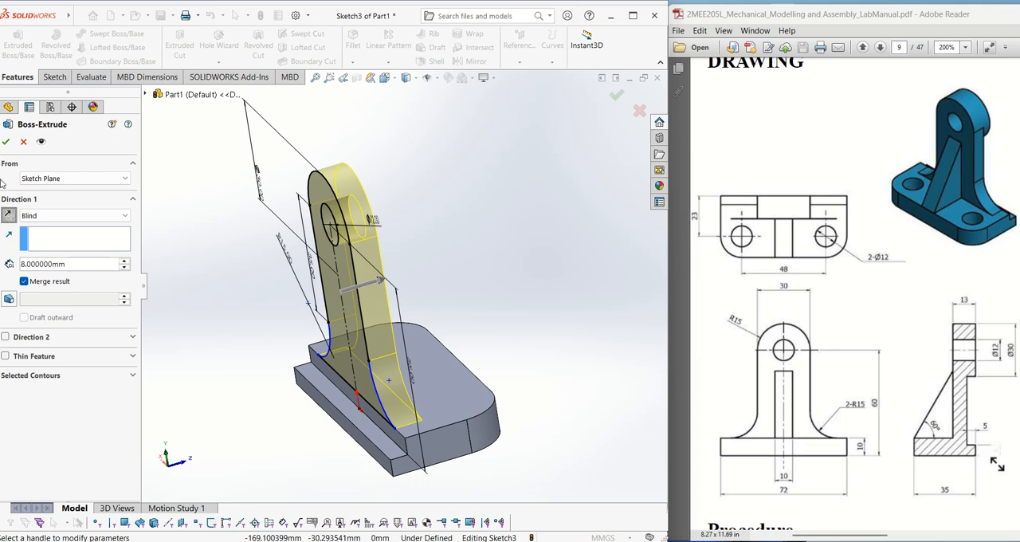
click(8, 141)
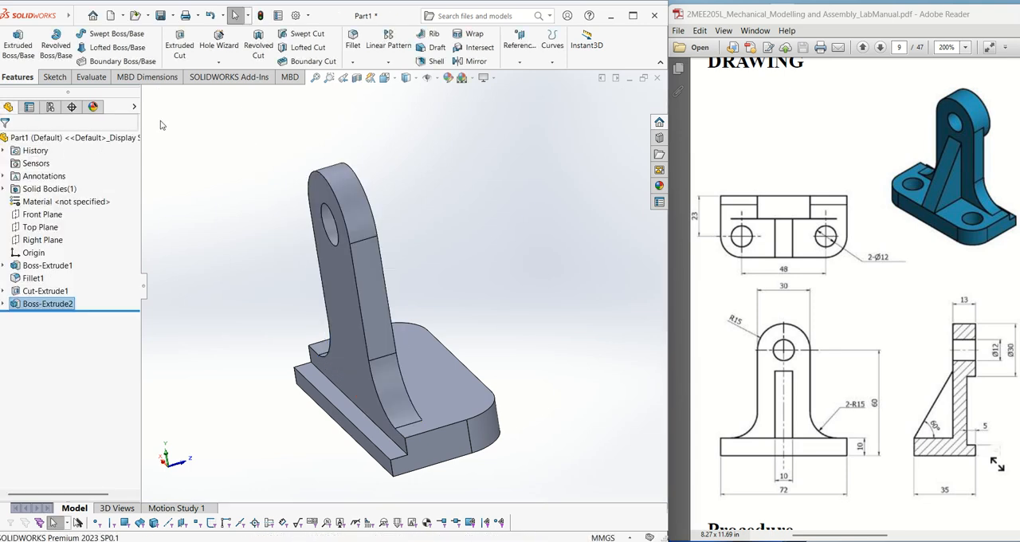
- Start a sketch on the upright's face on the step-cut side and convert the 12 mm hole's edge into it
middle_drag(423, 223, 575, 183)
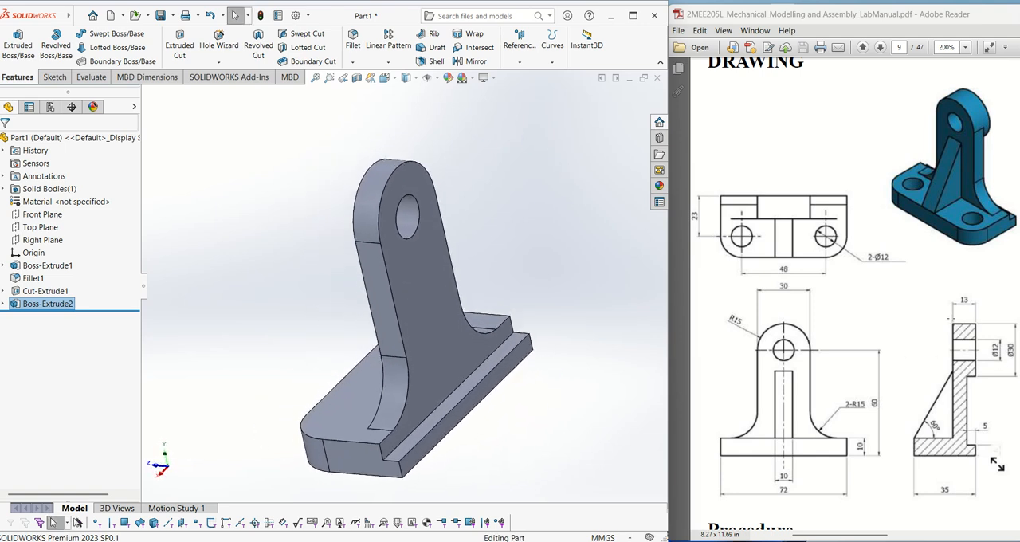
drag(966, 316, 986, 387)
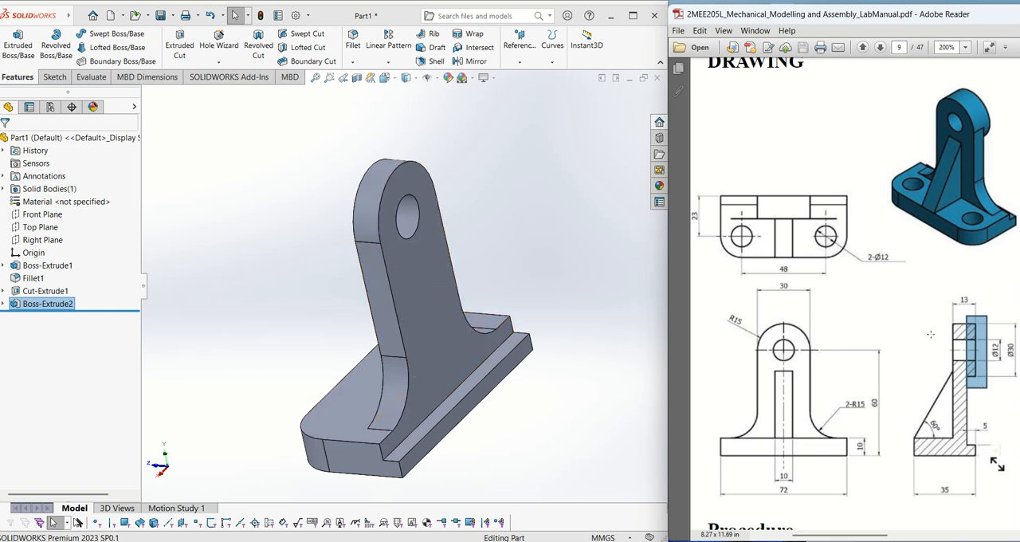
click(415, 263)
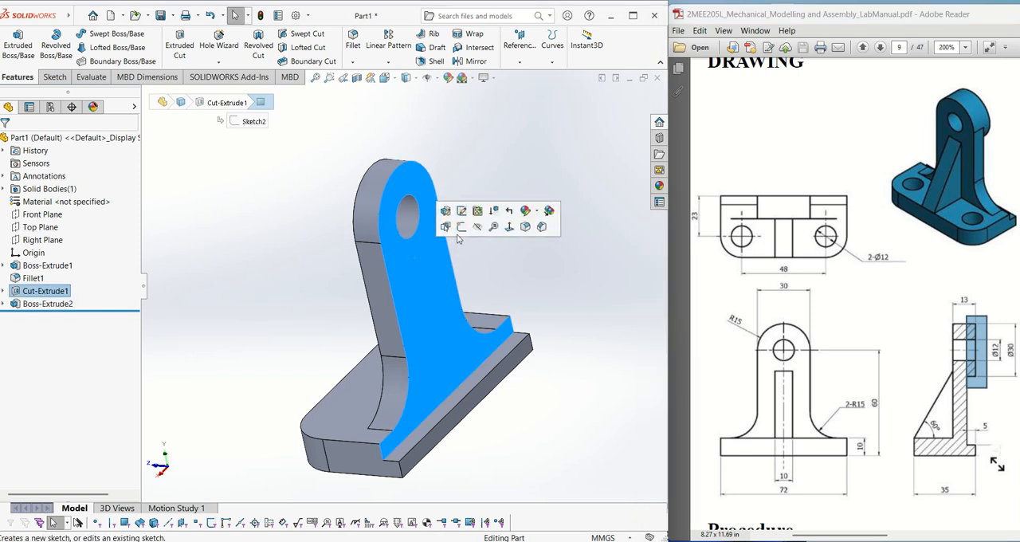
click(461, 231)
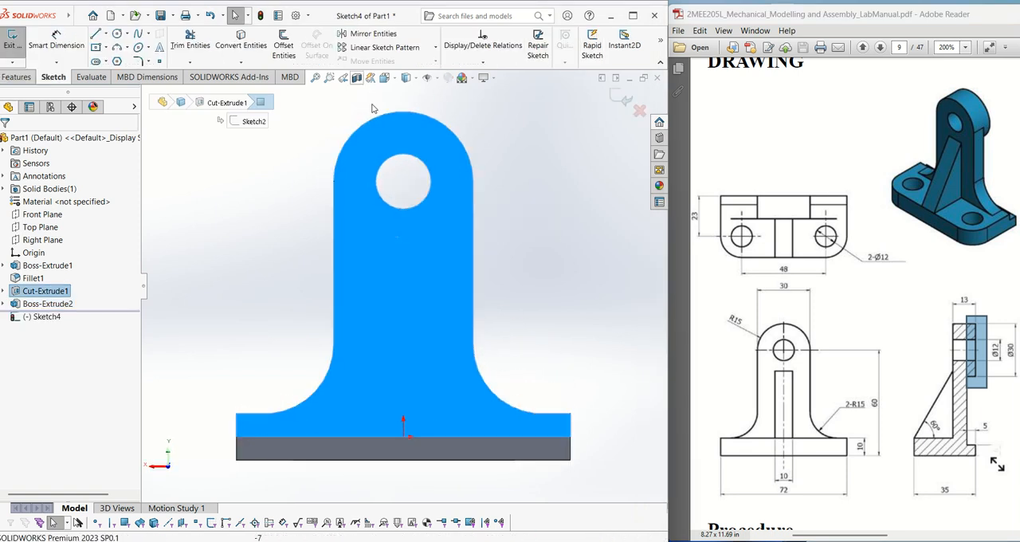
click(118, 34)
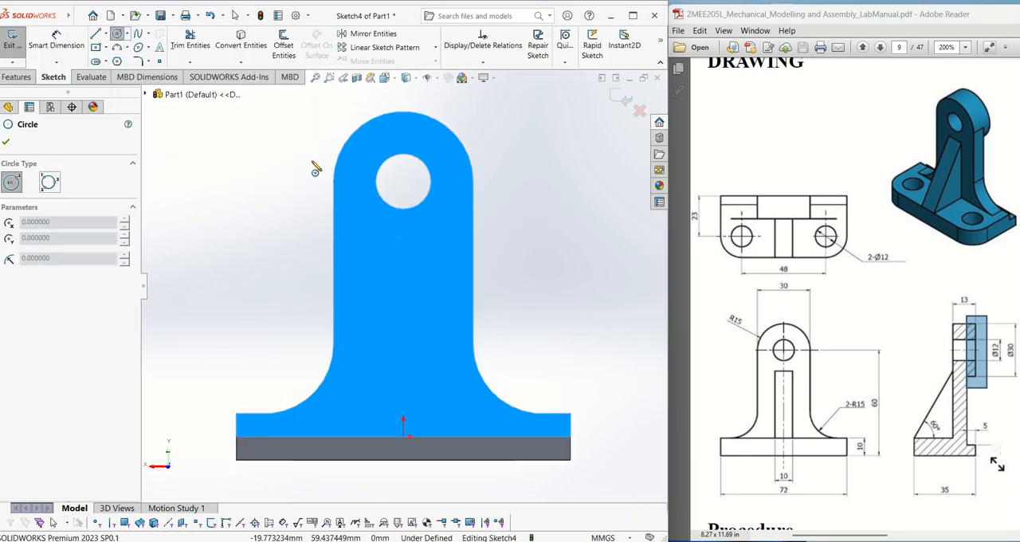
key(Escape)
click(414, 160)
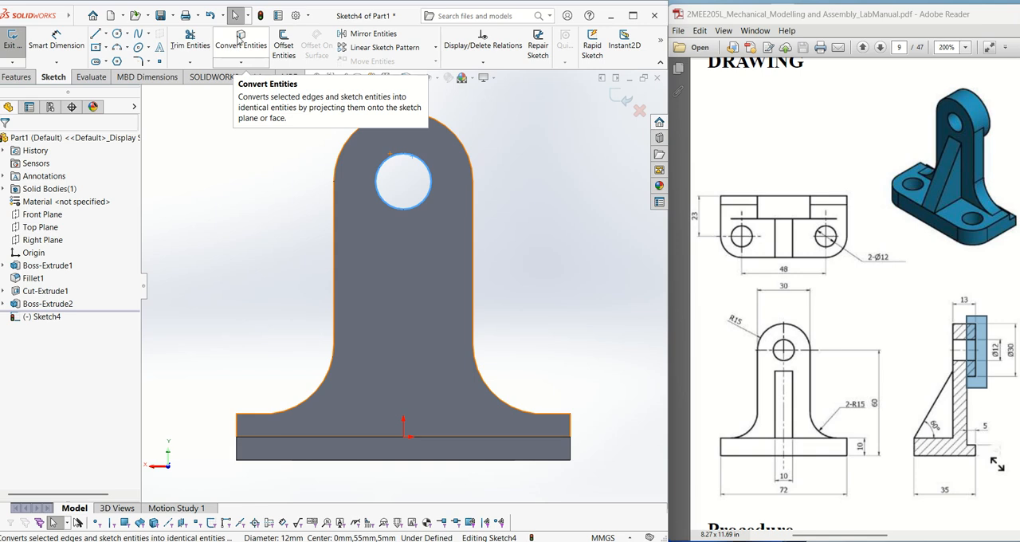
click(240, 40)
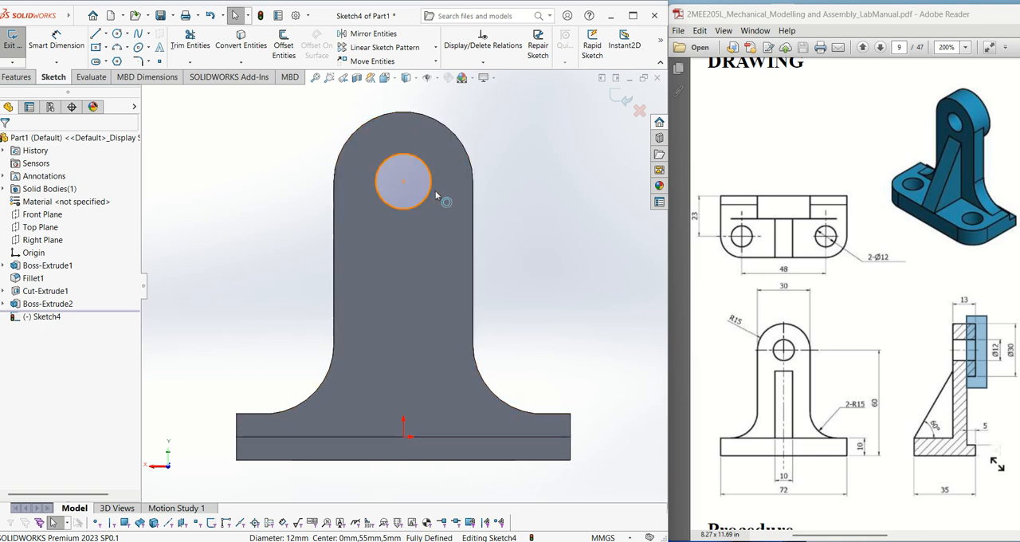
- Sketch a 15 mm radius circle concentric with the hole, reaching the upright's side edges
click(118, 34)
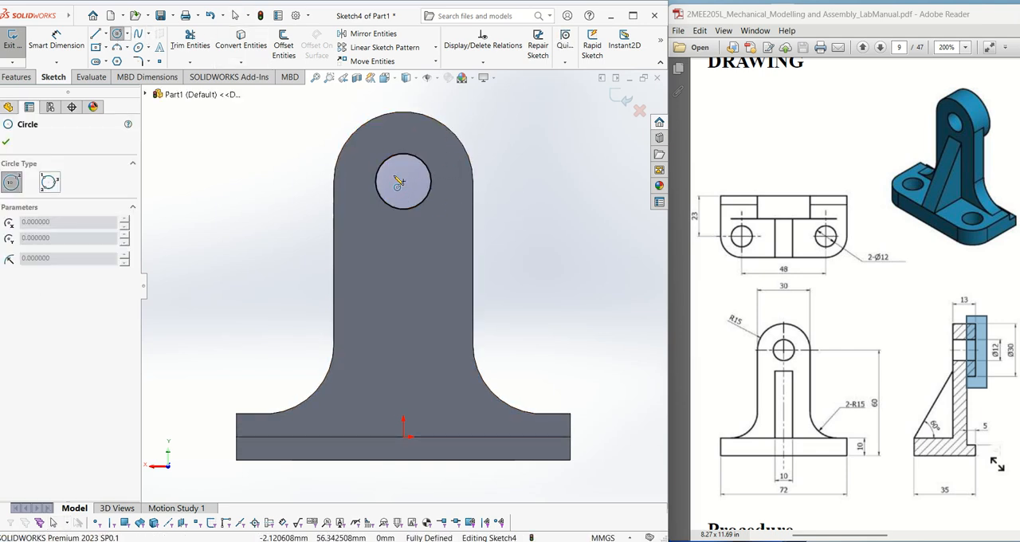
click(404, 182)
click(473, 184)
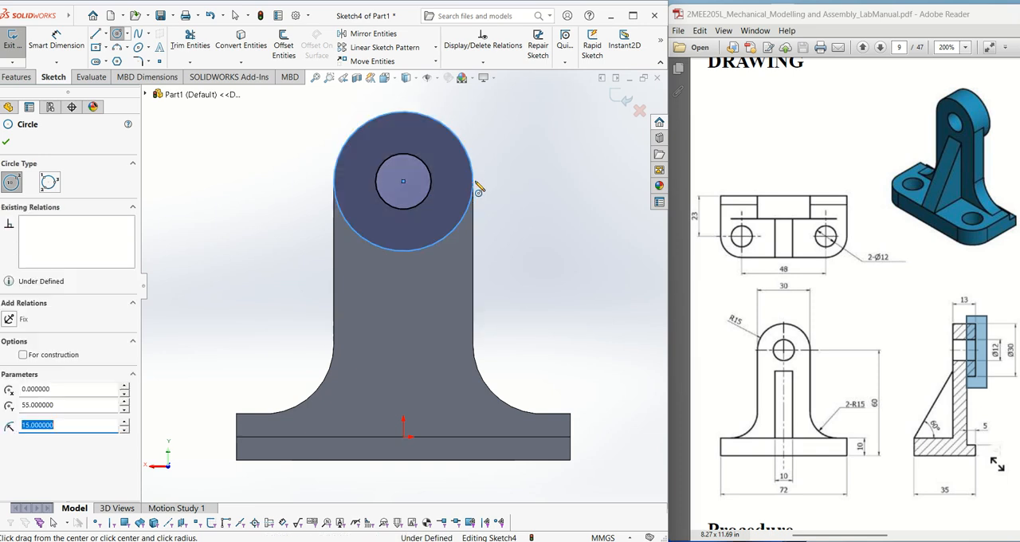
click(6, 145)
- Extrude the ring between the hole and the outer circle Blind 5 mm outward from the upright's face
middle_drag(282, 168, 300, 221)
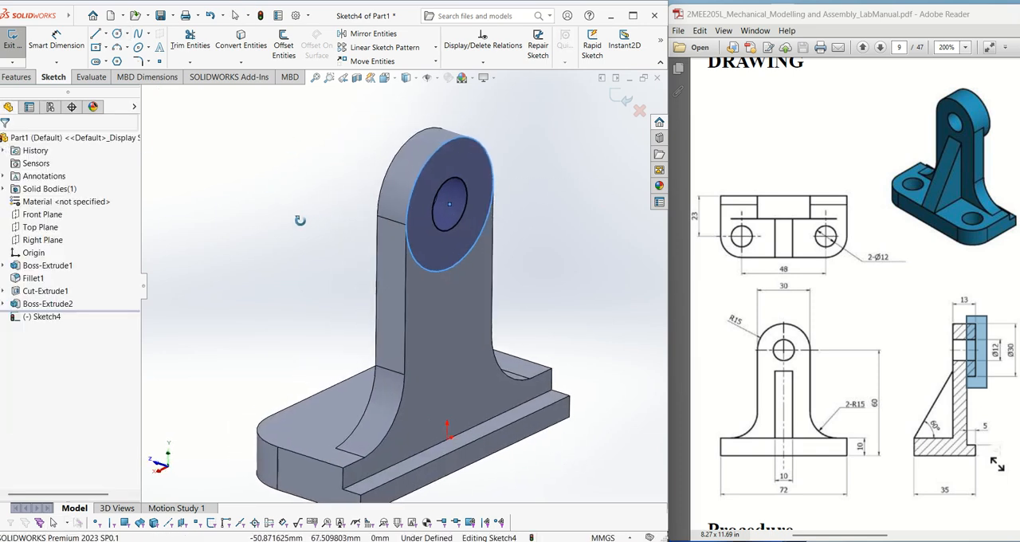
click(16, 77)
click(33, 43)
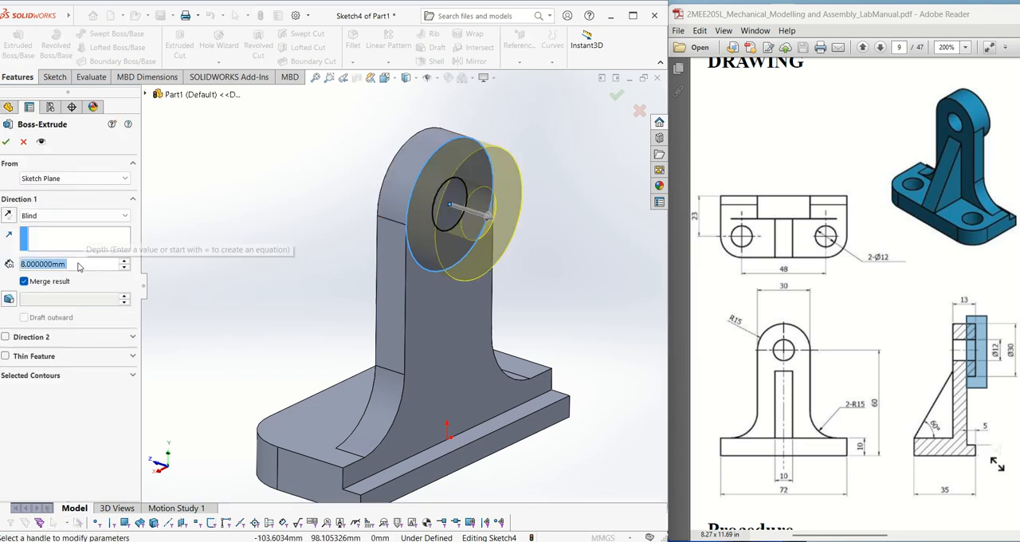
text(5)
key(Return)
key(Return)
click(245, 183)
mouse_move(312, 200)
middle_down()
mouse_move(342, 130)
mouse_move(351, 175)
mouse_move(376, 218)
middle_up()
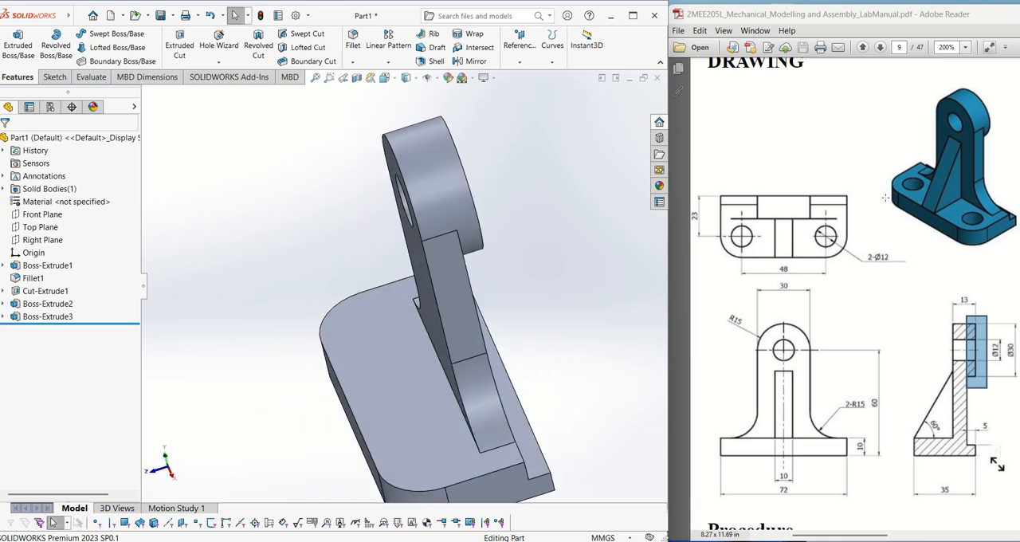
- Check the triangular rib in the drawing and start a sketch on the Right Plane, viewed normal to it
drag(954, 146, 932, 211)
click(866, 292)
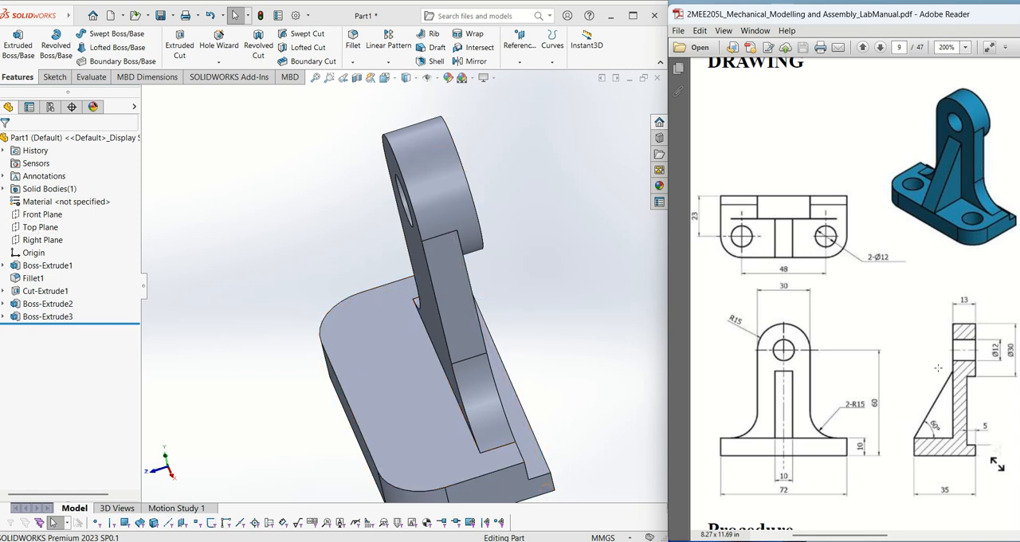
drag(900, 365, 986, 443)
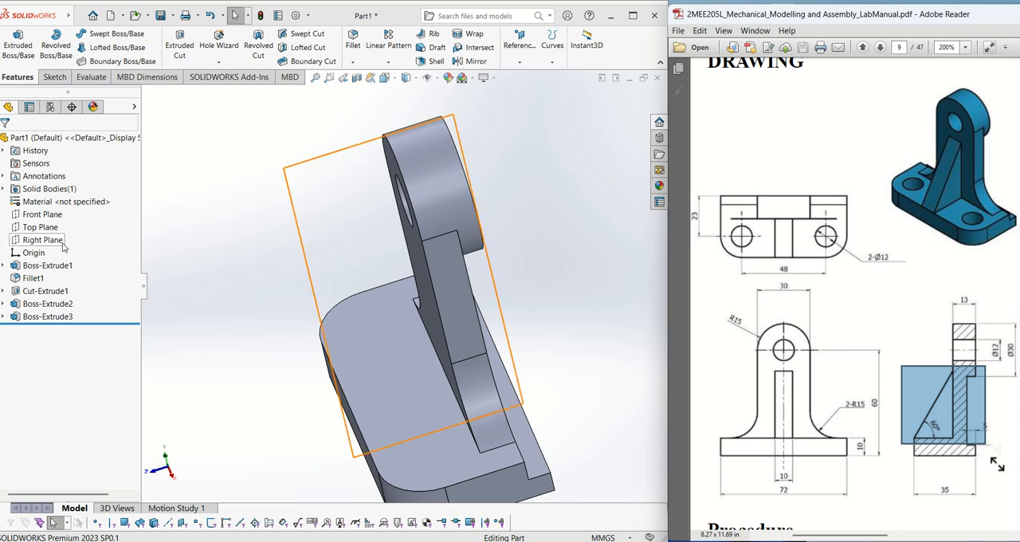
mouse_move(176, 244)
middle_down()
mouse_move(199, 233)
mouse_move(187, 238)
middle_up()
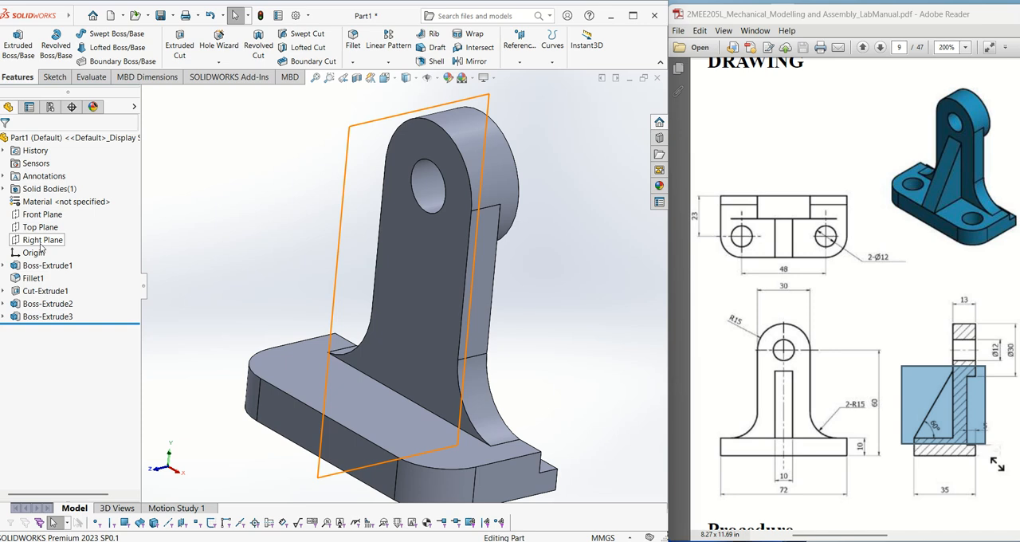
right_click(40, 247)
click(52, 234)
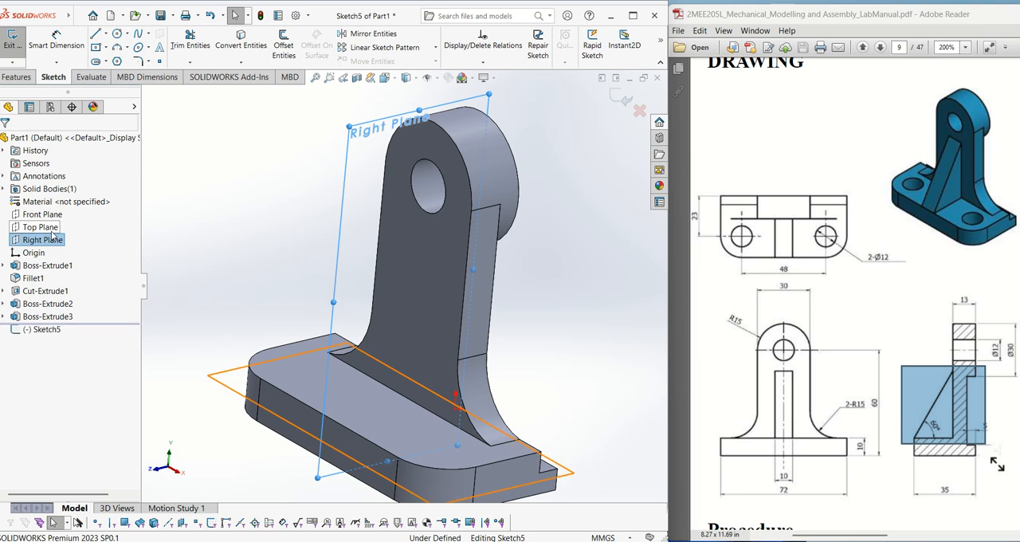
key(ctrl+8)
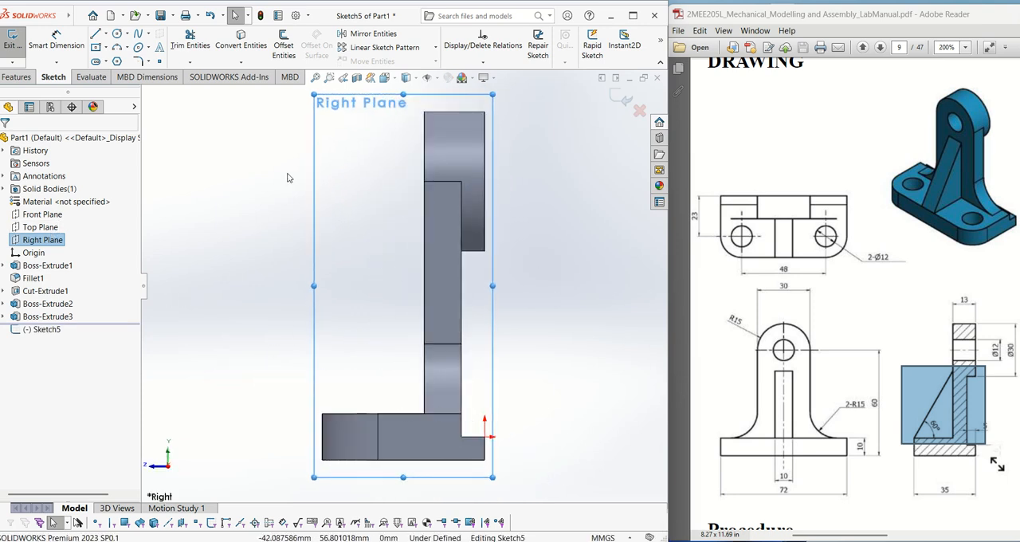
- Check the rib's side profile in the drawing and sketch its sloping line, about 41 mm long, from the base's upper outer corner to the upright
click(930, 396)
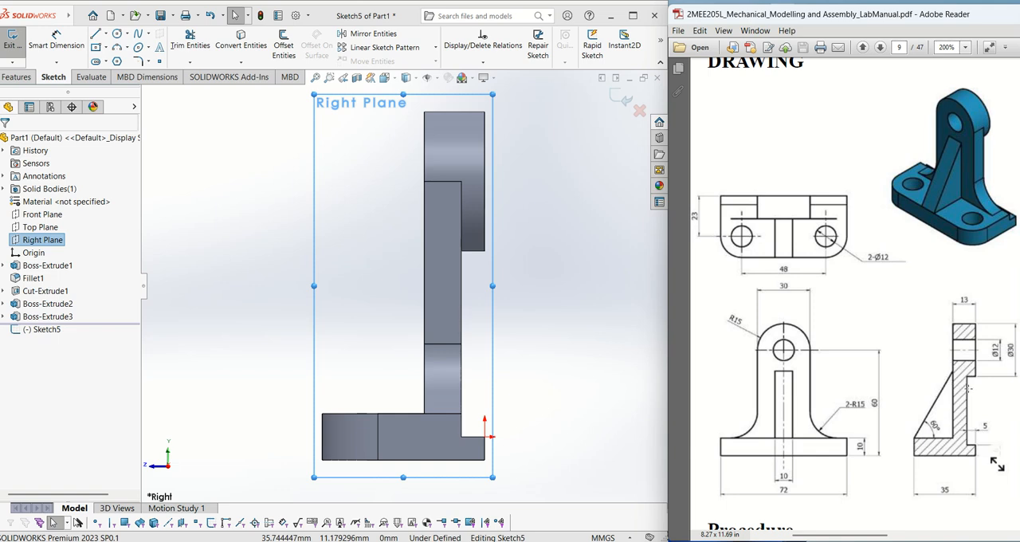
drag(943, 363, 974, 440)
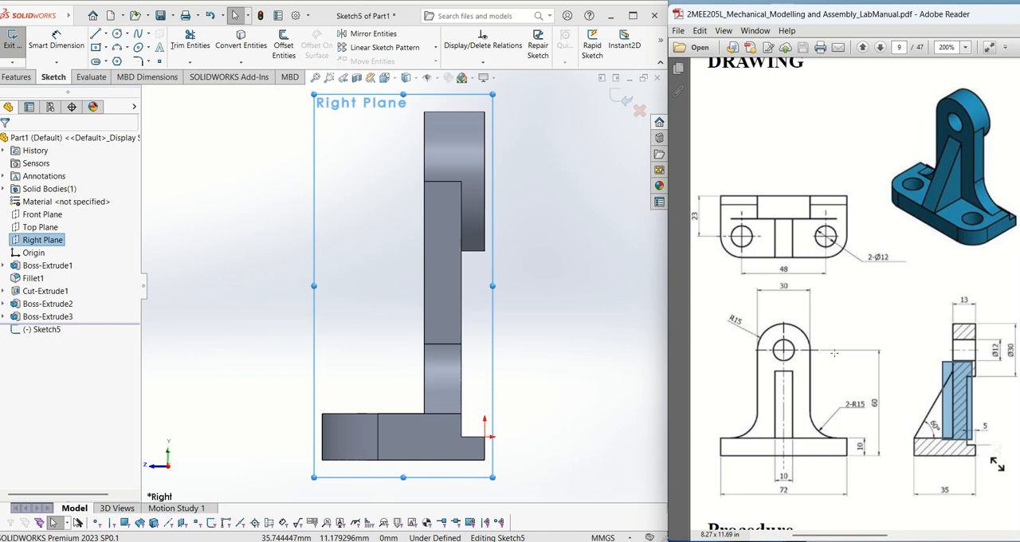
click(896, 395)
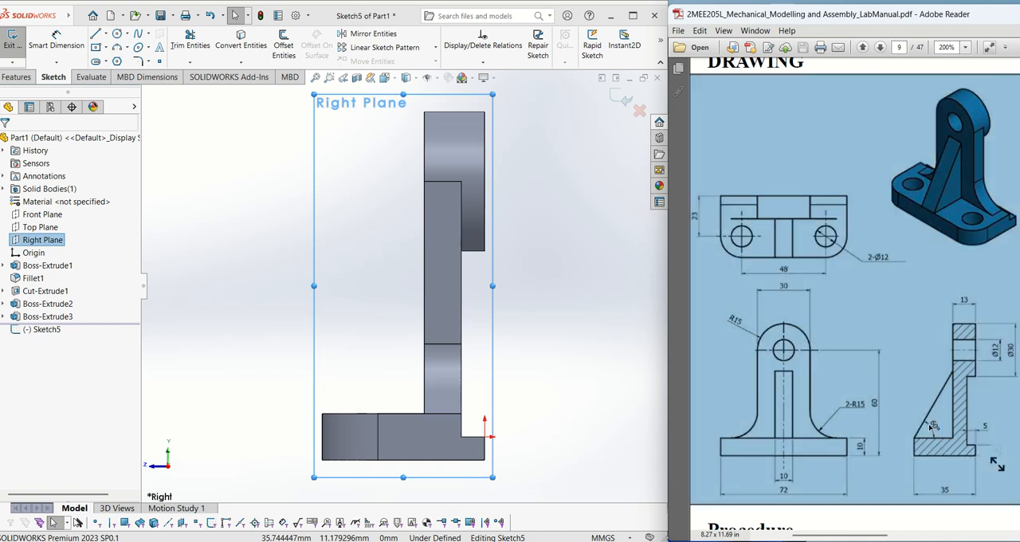
click(96, 34)
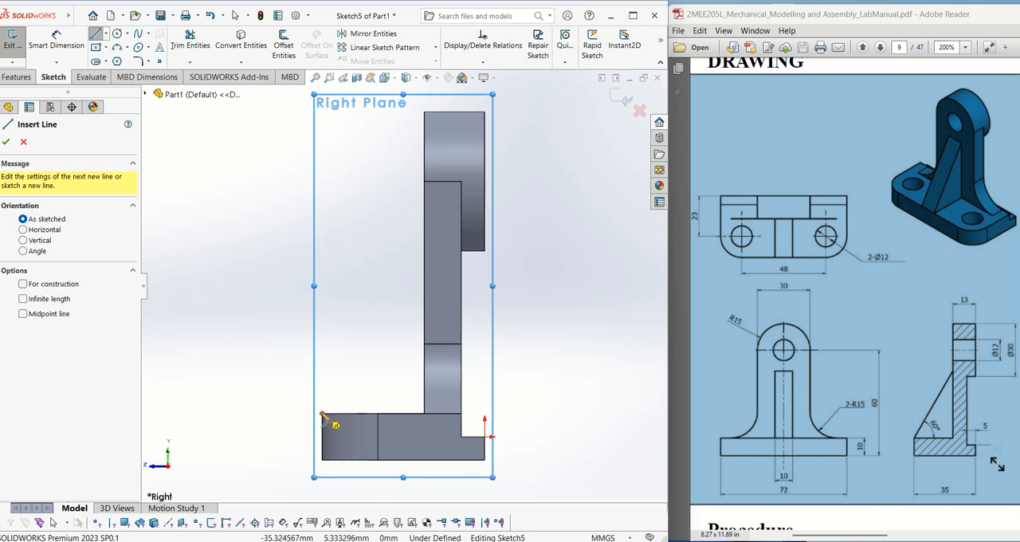
click(322, 413)
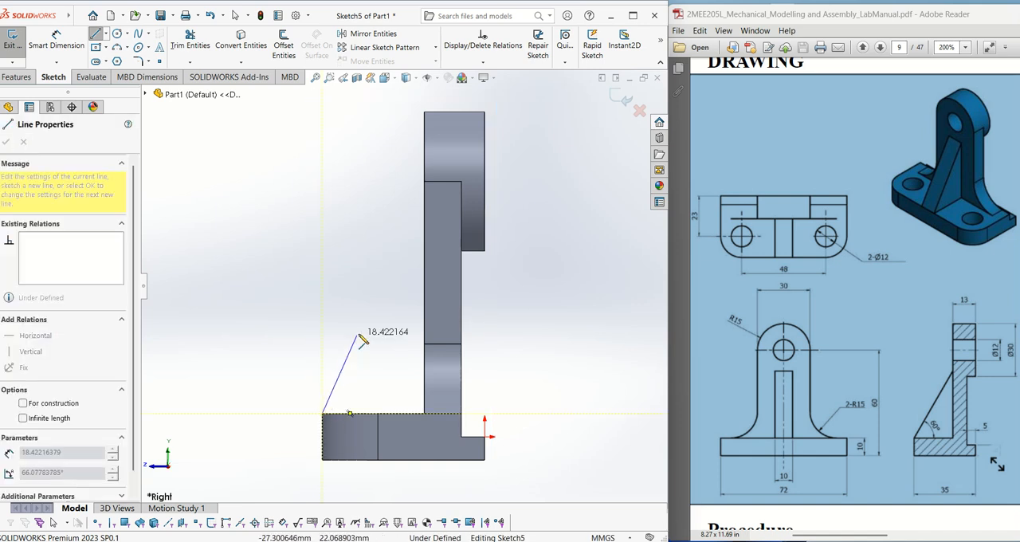
click(423, 256)
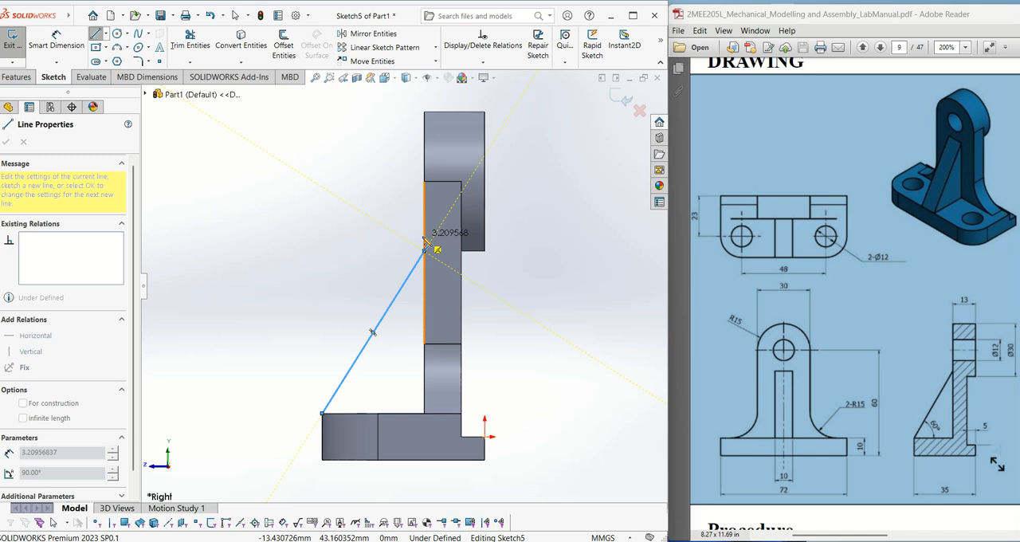
key(Escape)
- Sketch the rib's bottom line along the base's upper edge, from the outer corner to the foot of the upright
click(94, 33)
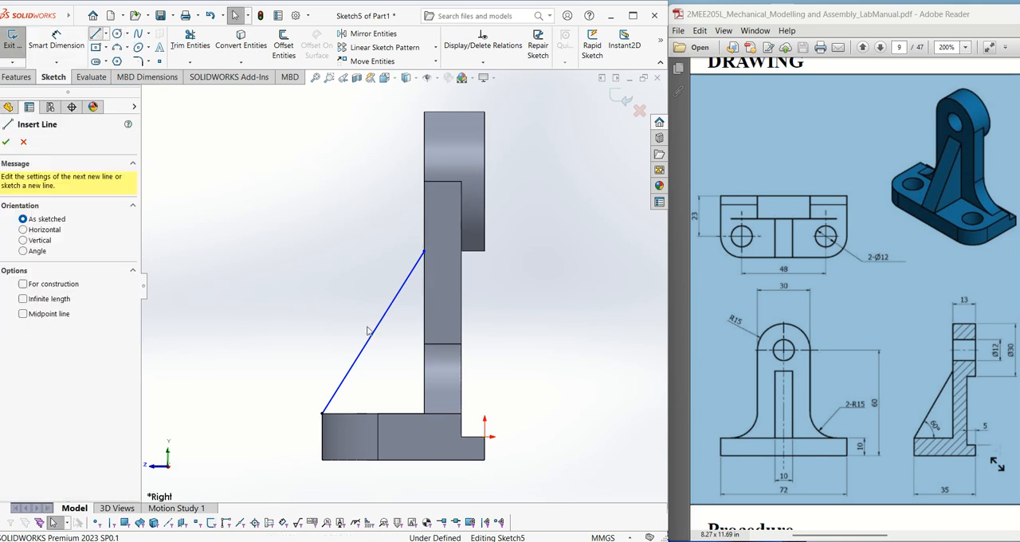
click(324, 414)
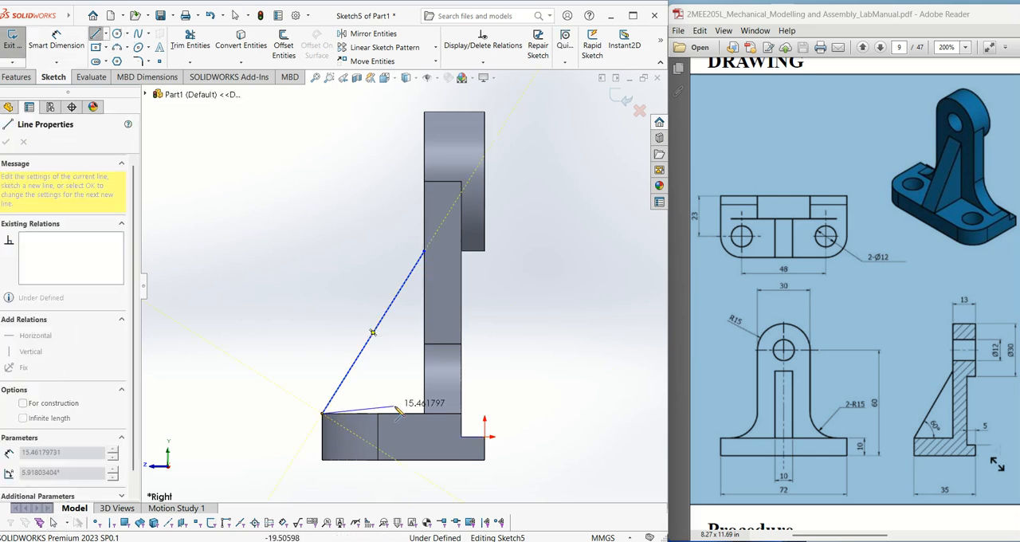
click(423, 414)
key(Escape)
- Dimension the angle between the rib's sloping line and its bottom line as 60°
click(73, 48)
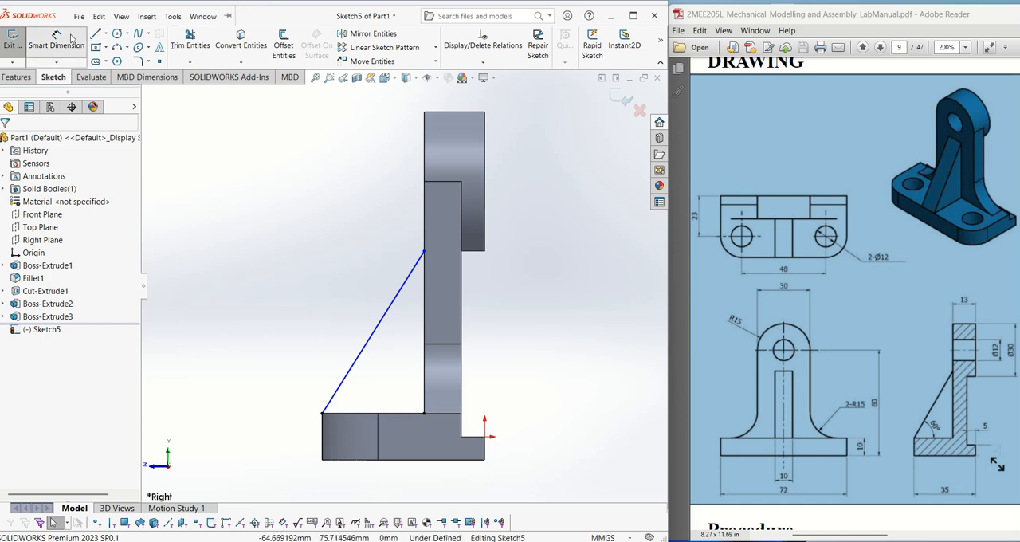
click(345, 389)
click(351, 414)
click(391, 400)
text(60)
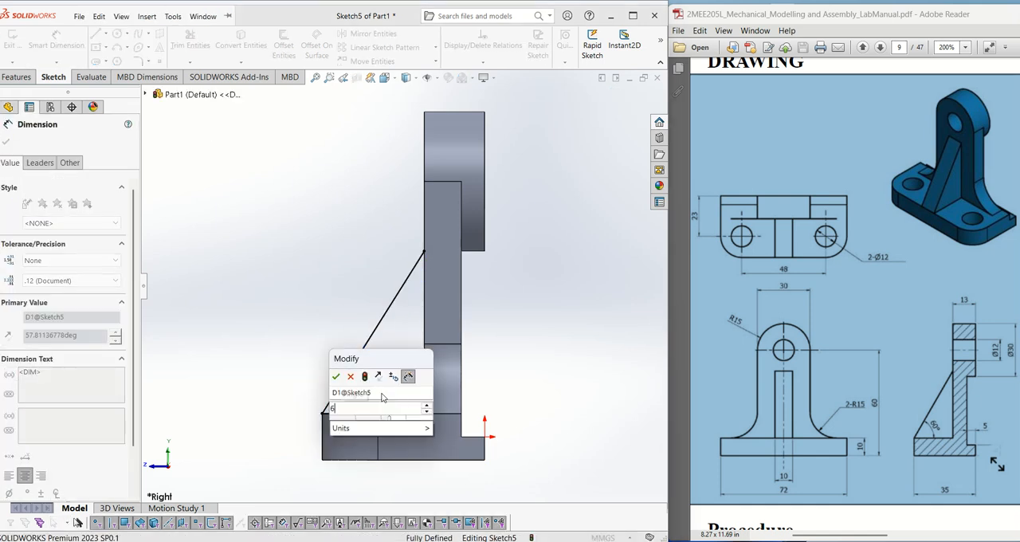
key(Return)
key(Escape)
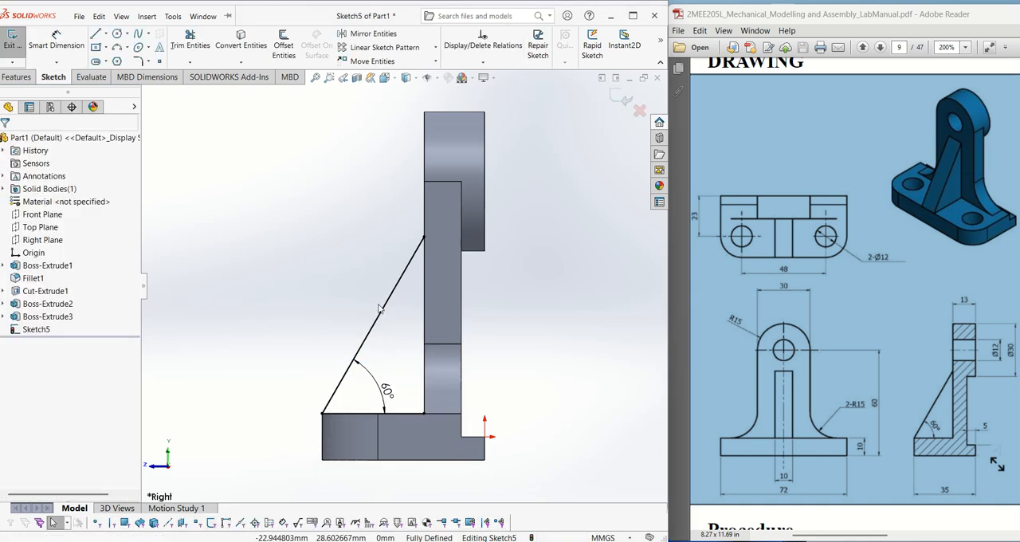
- Close the rib's triangle with a vertical line along the upright's face, from the sloping line's upper end to the bottom line
click(99, 16)
click(100, 36)
click(96, 34)
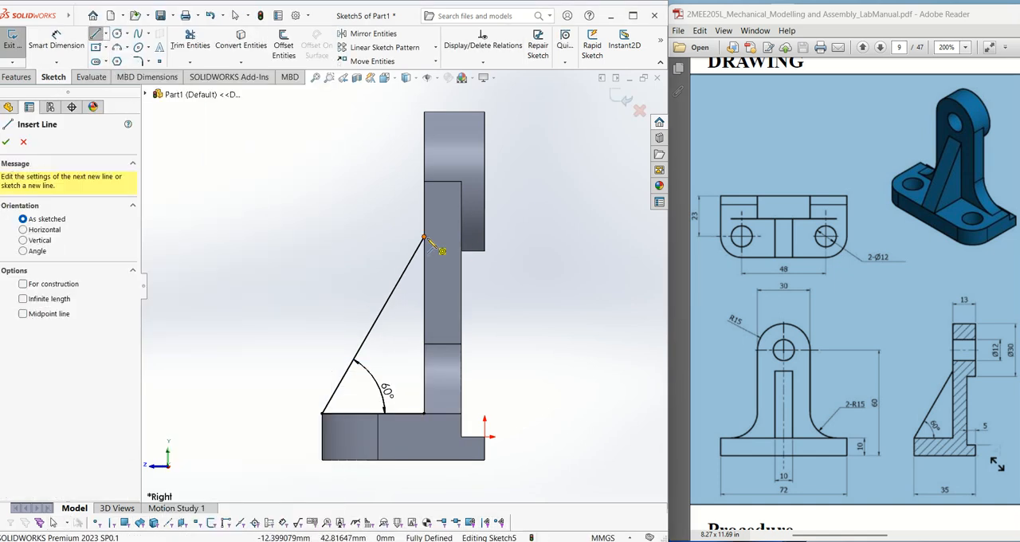
click(424, 237)
click(424, 413)
click(424, 413)
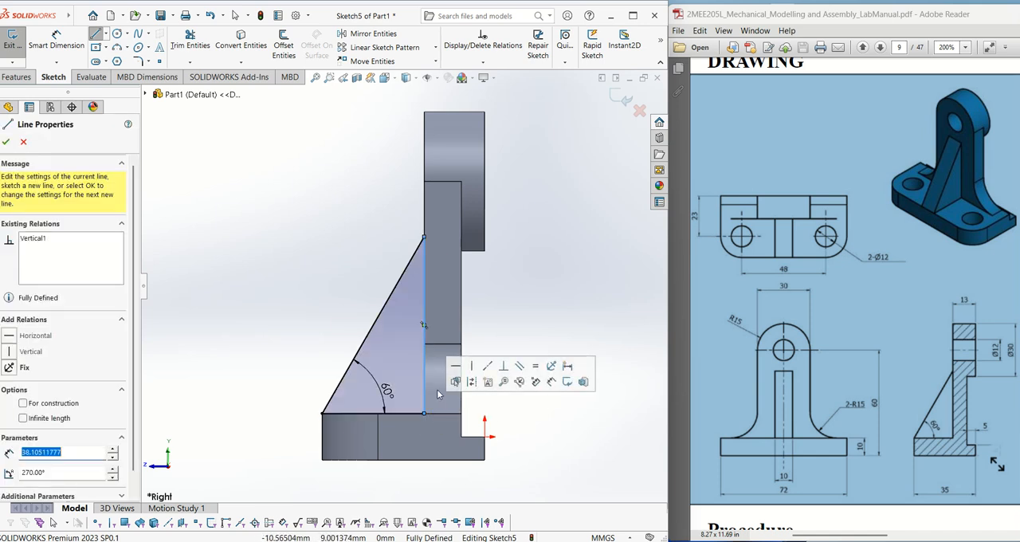
- Start a boss extrusion of the closed triangular rib profile
click(13, 74)
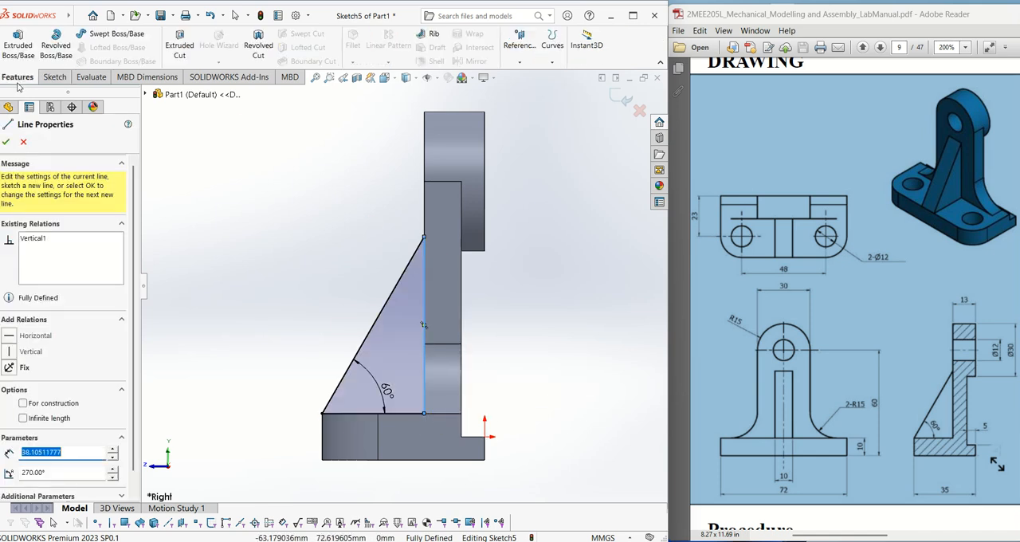
click(18, 40)
middle_drag(292, 266, 365, 307)
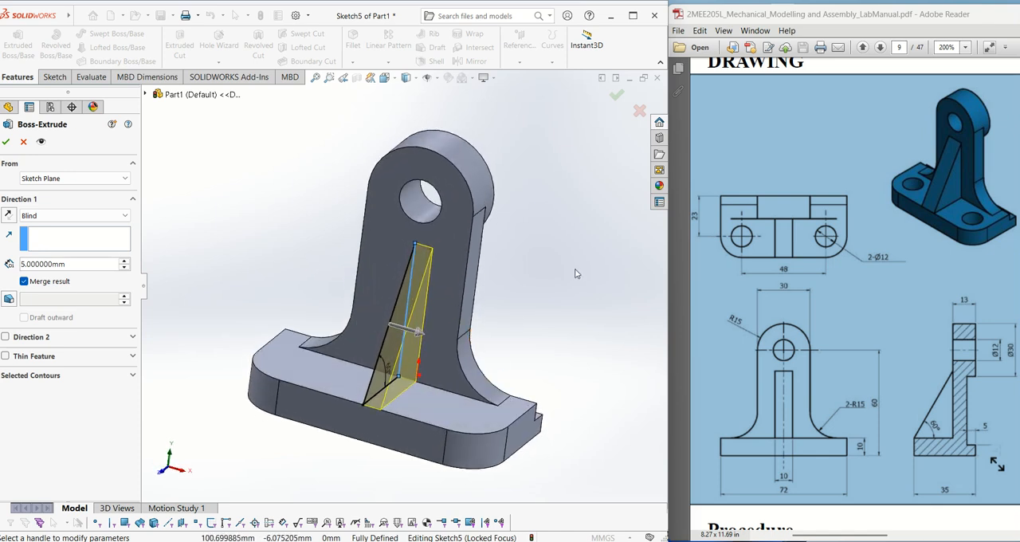
middle_drag(574, 276, 596, 277)
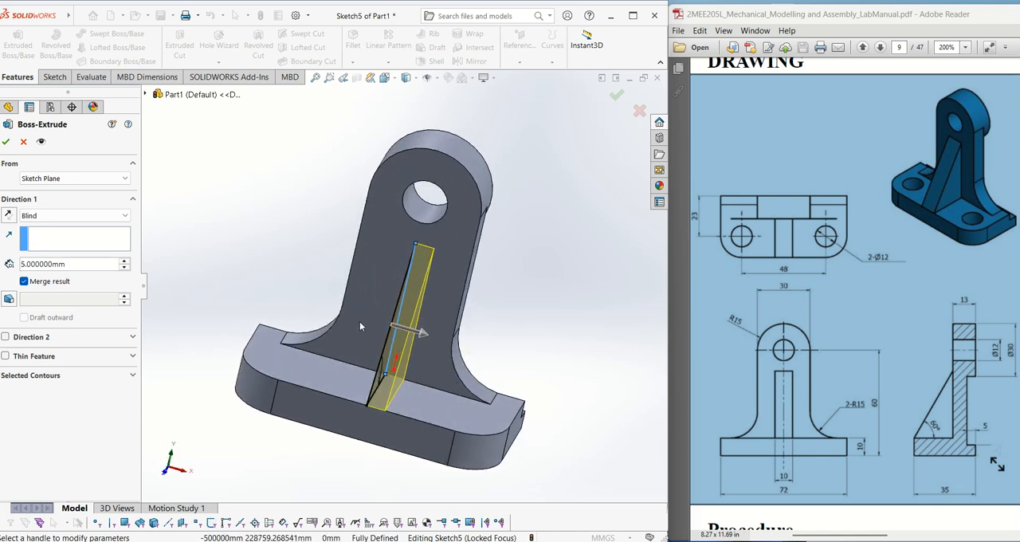
click(5, 337)
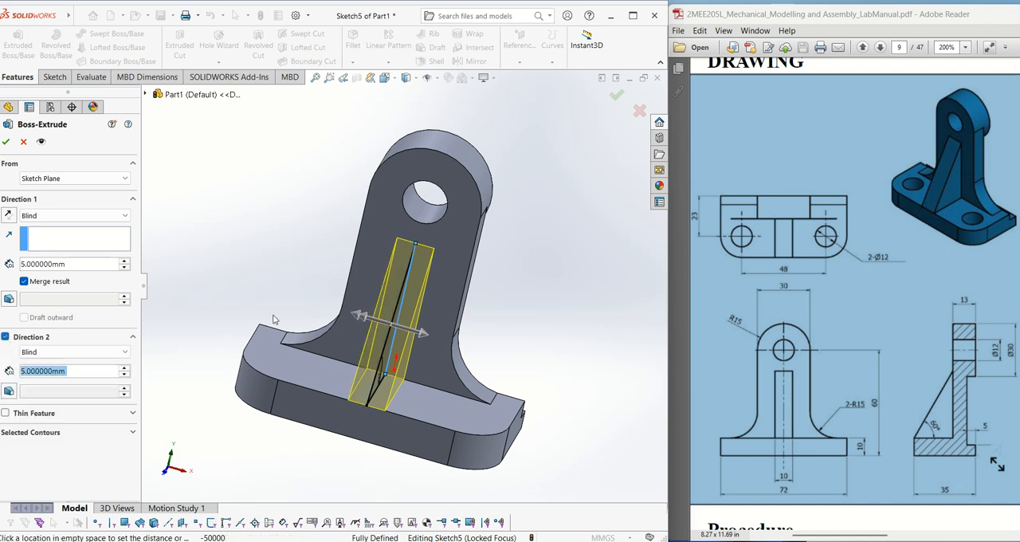
click(837, 296)
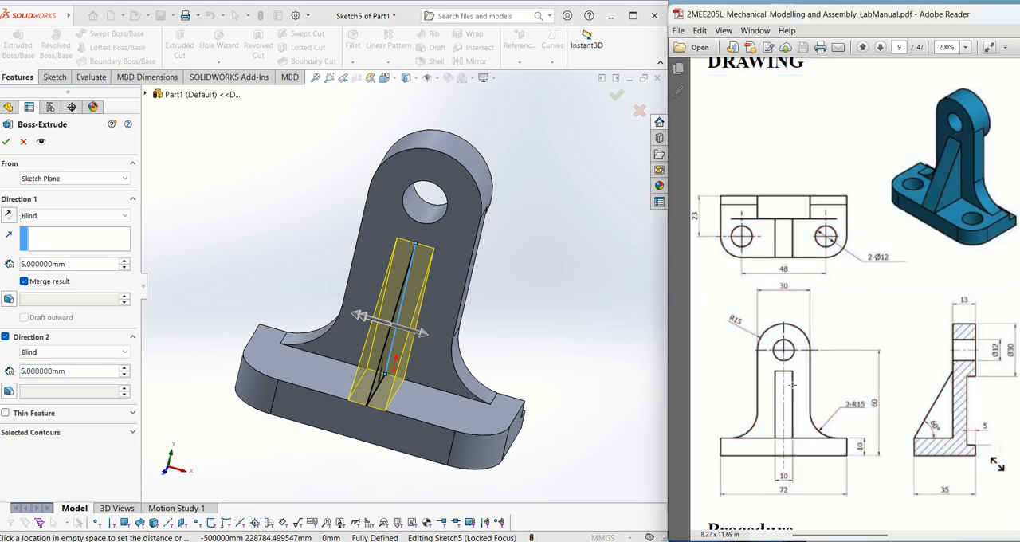
mouse_move(769, 366)
mouse_down()
mouse_move(807, 490)
mouse_move(794, 485)
mouse_up()
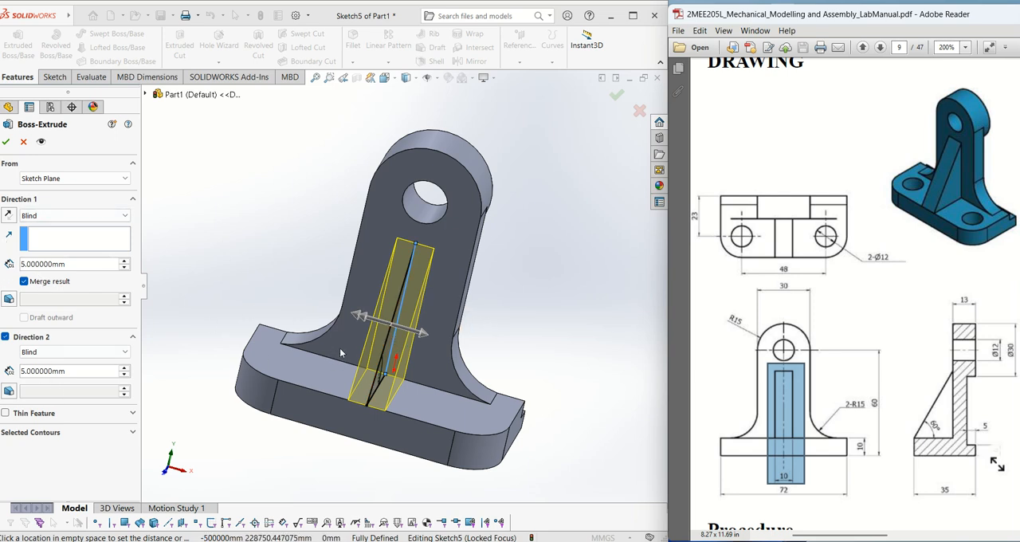
click(5, 337)
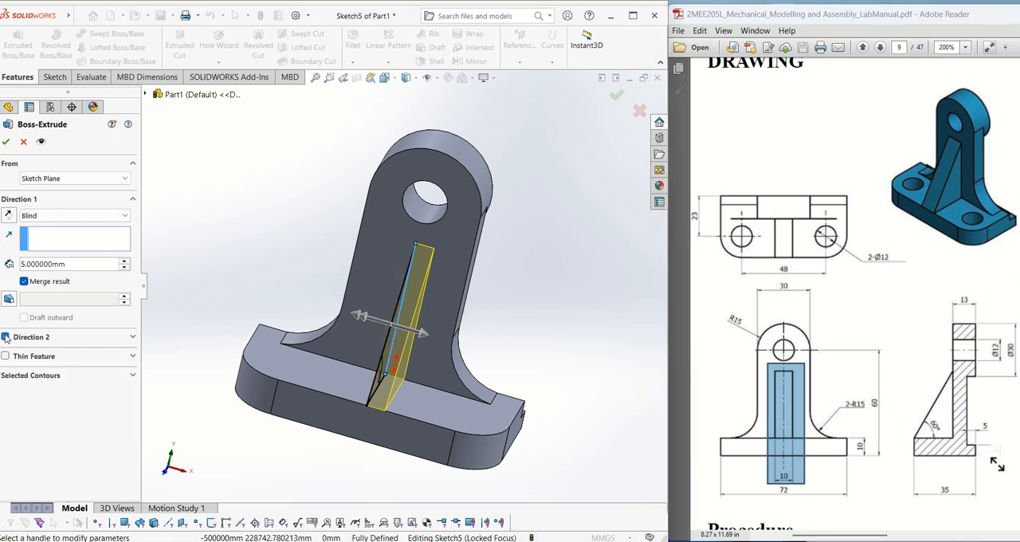
- Extrude the rib's profile with the Mid Plane end condition to a total depth of 10 mm
click(35, 216)
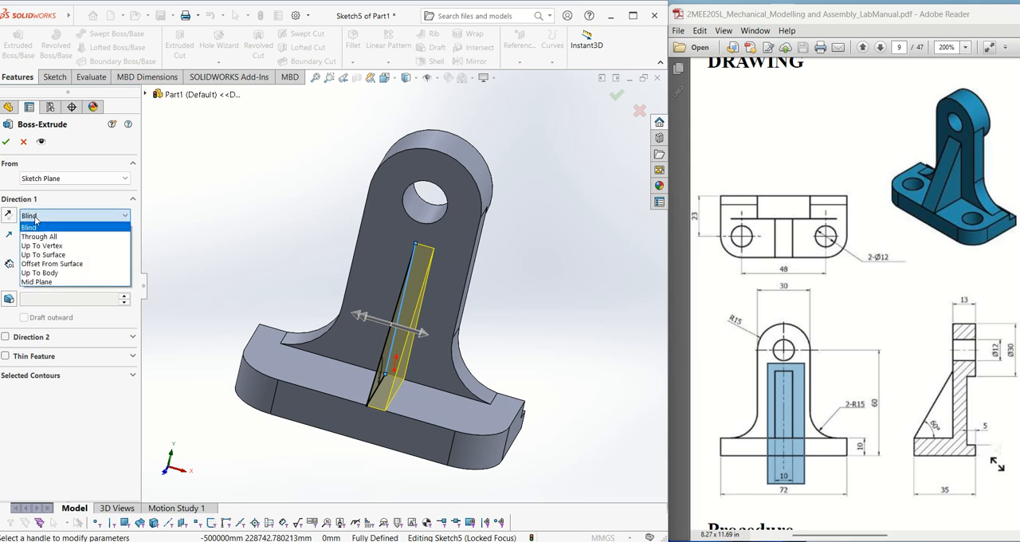
click(37, 283)
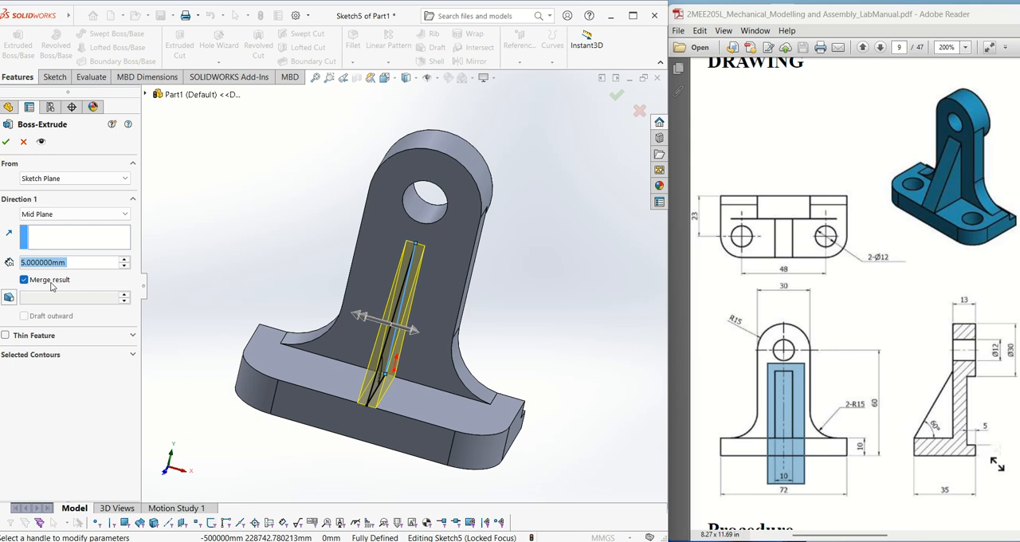
text(10)
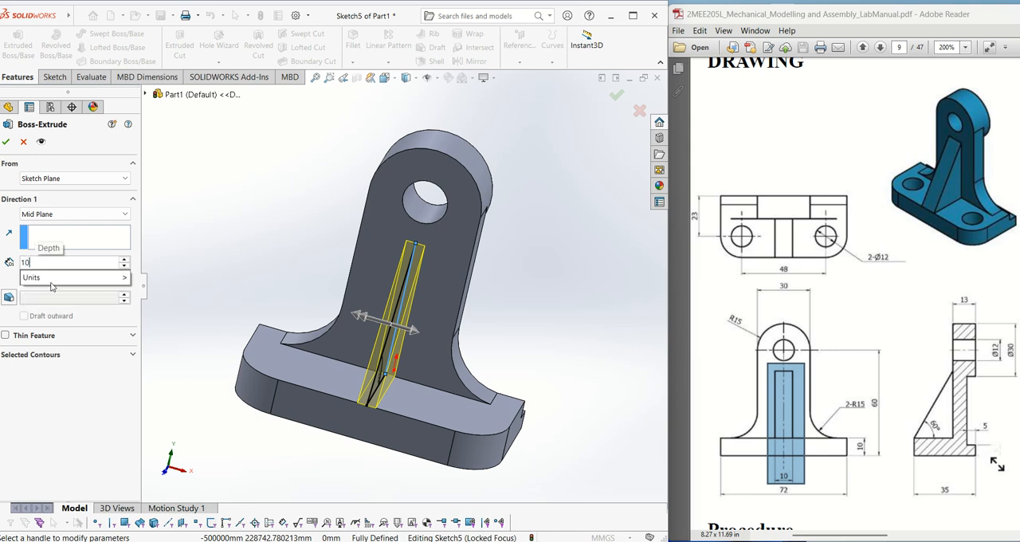
key(Return)
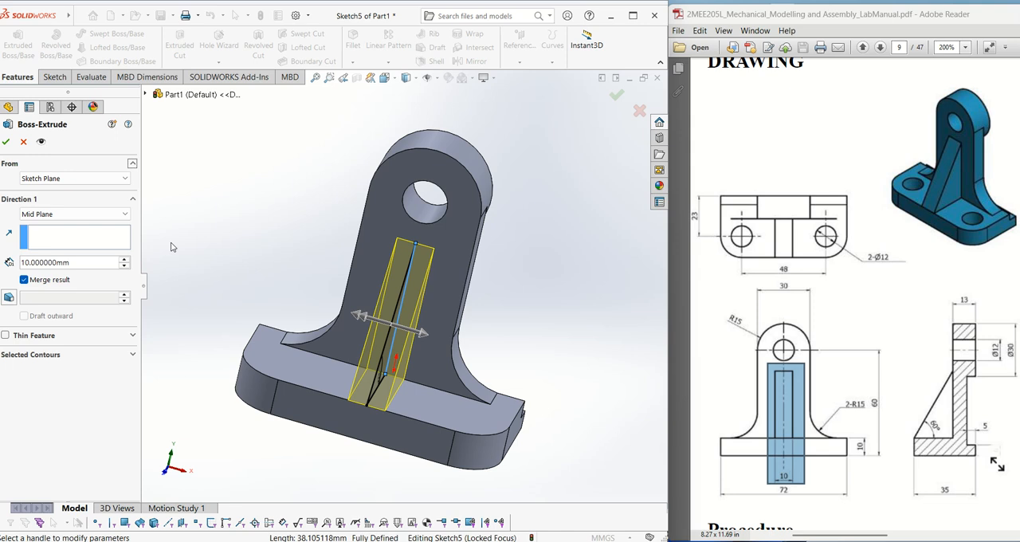
click(6, 142)
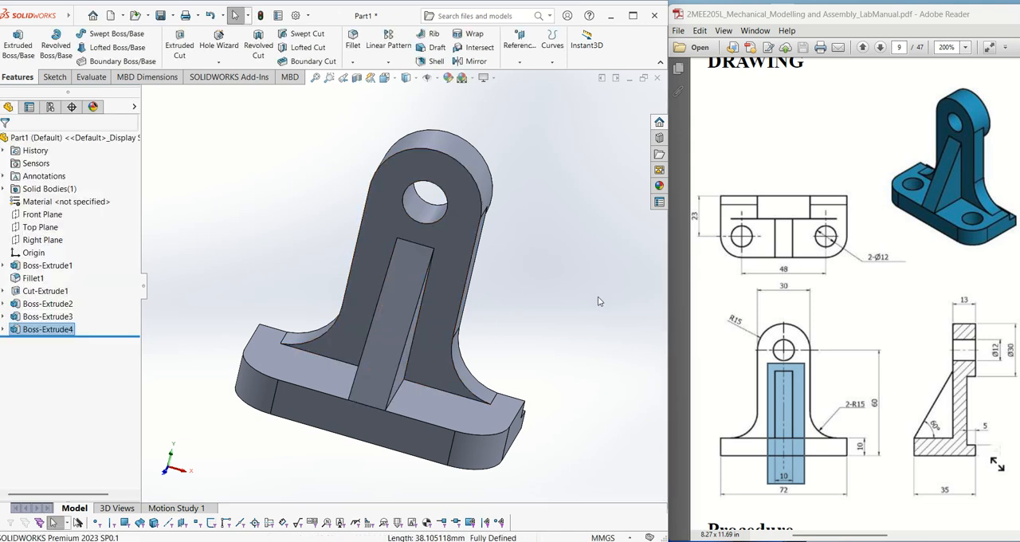
- Start a sketch on the top face of the base plate in front of the upright
middle_drag(583, 291, 552, 297)
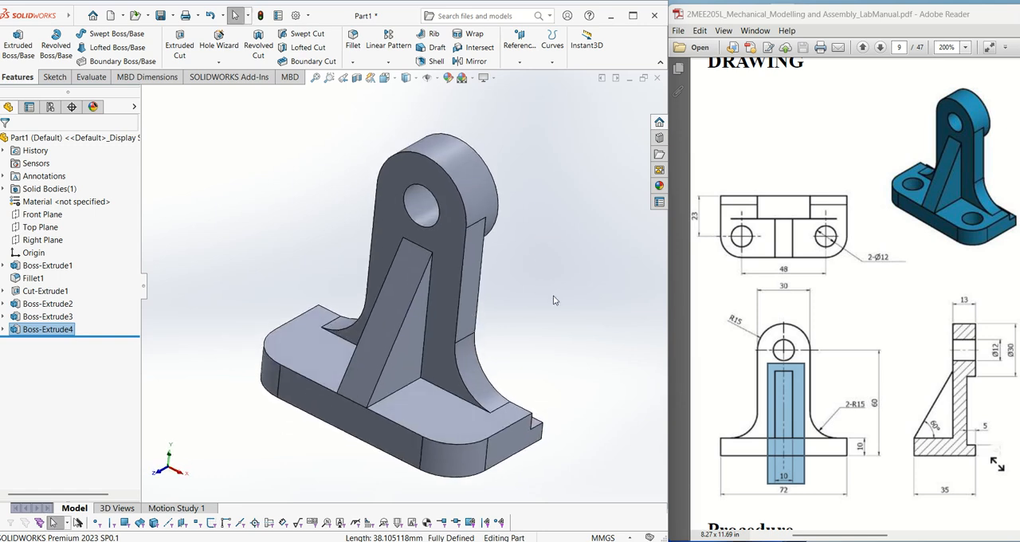
click(554, 301)
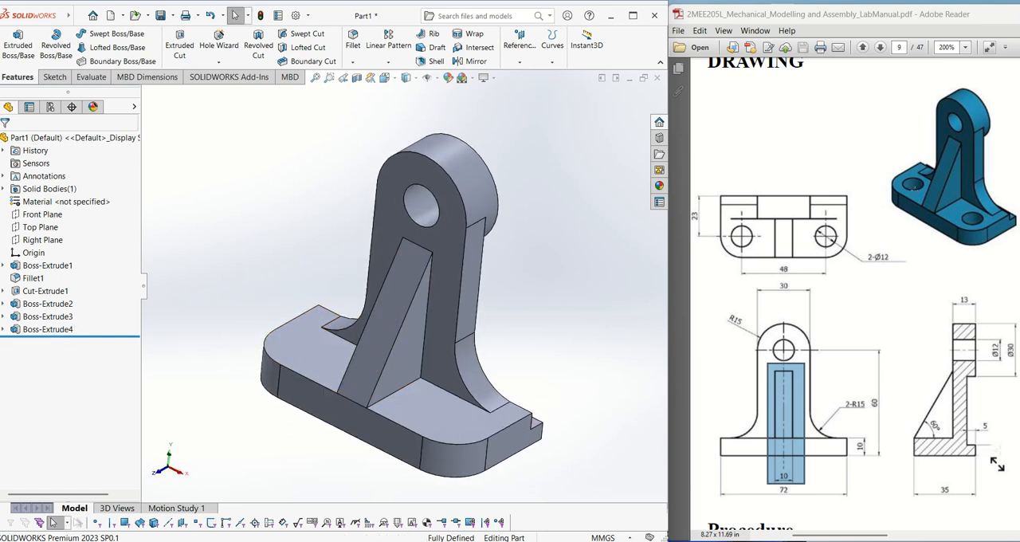
click(915, 192)
click(983, 228)
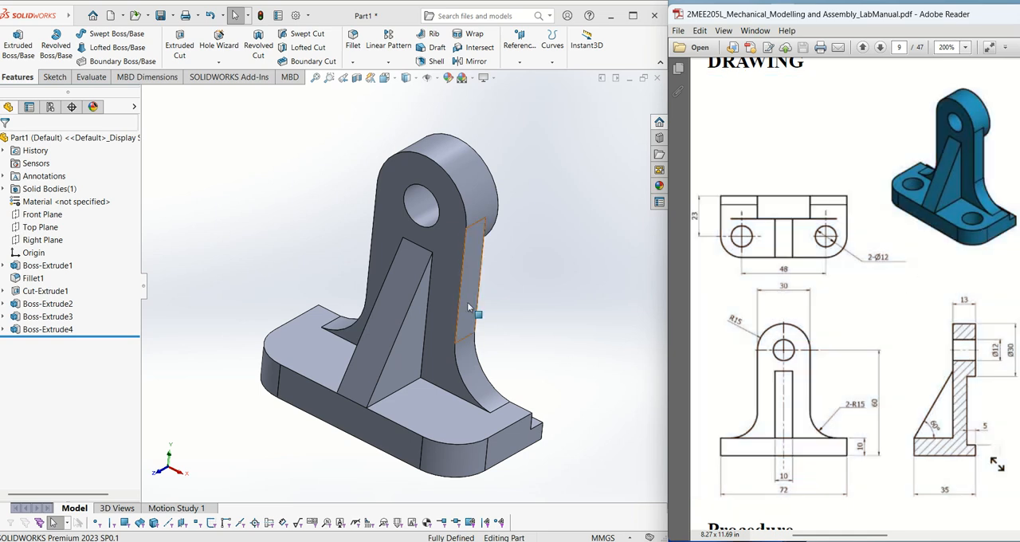
click(279, 347)
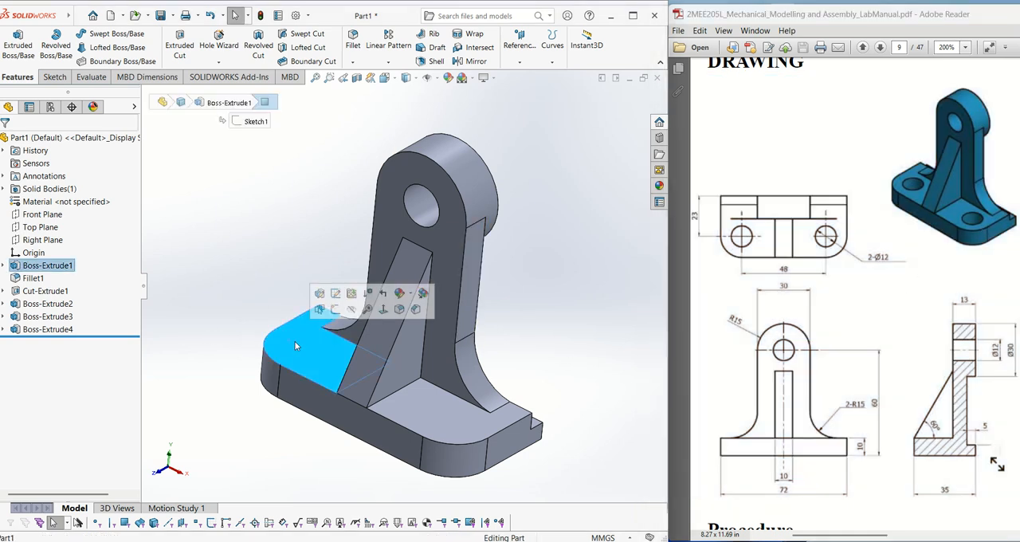
click(330, 296)
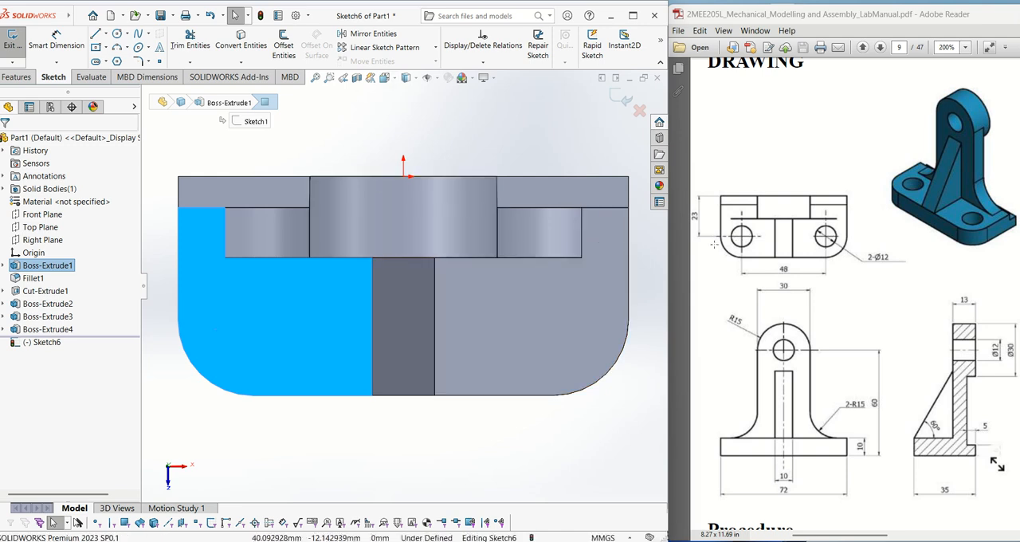
click(197, 393)
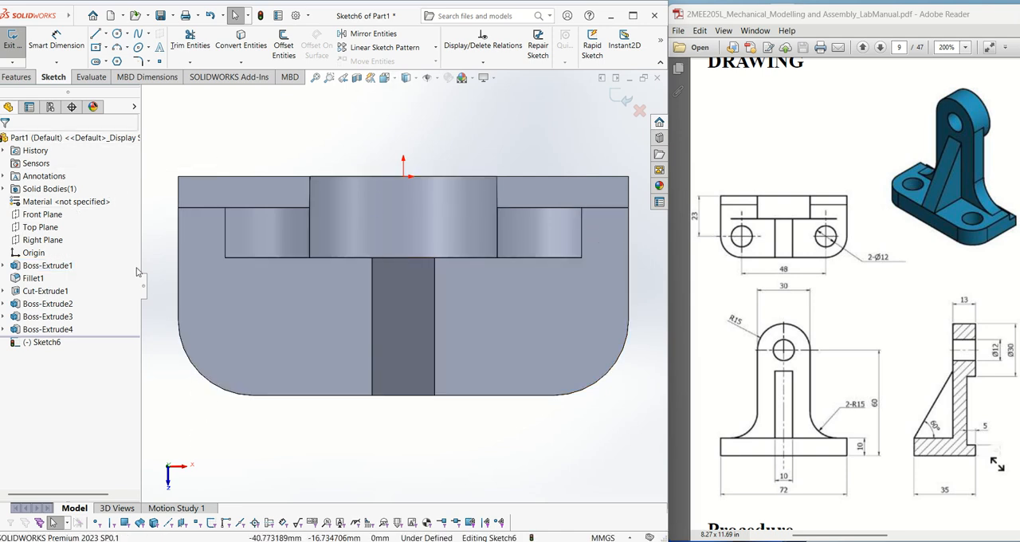
- Draw a construction centerline down the plate's left edge from its rear corner to the rounded corner's start, continuing horizontally inward about 12.6 mm
click(105, 35)
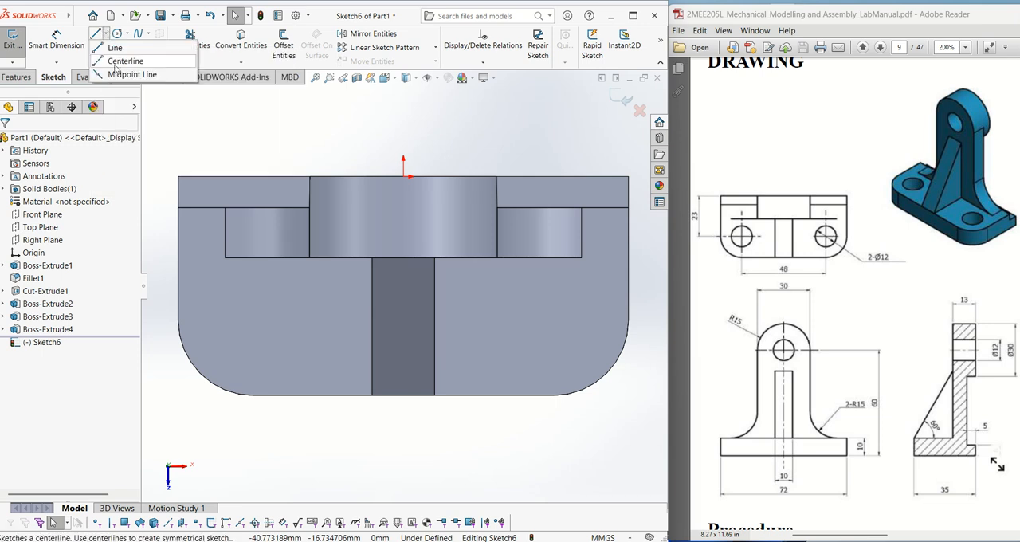
click(116, 63)
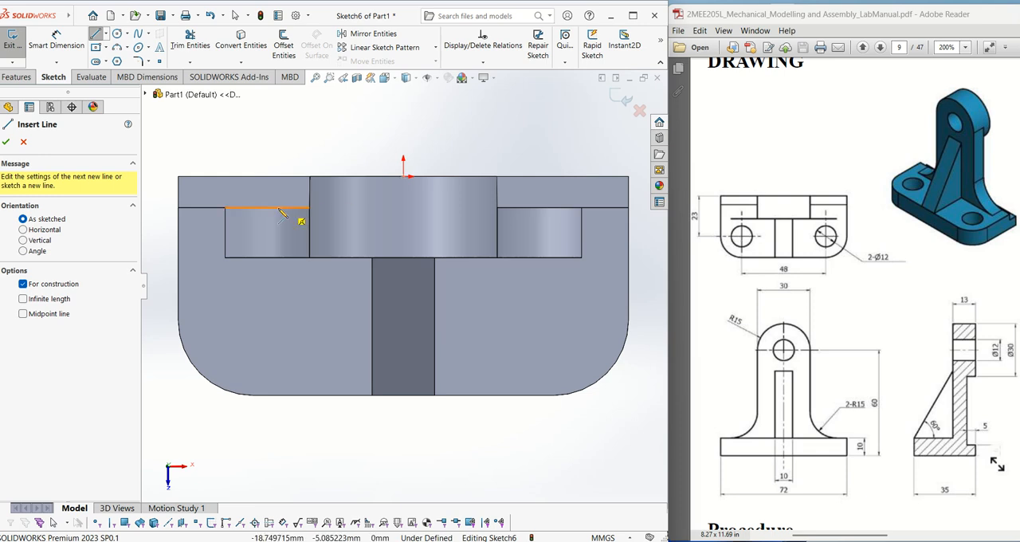
click(178, 176)
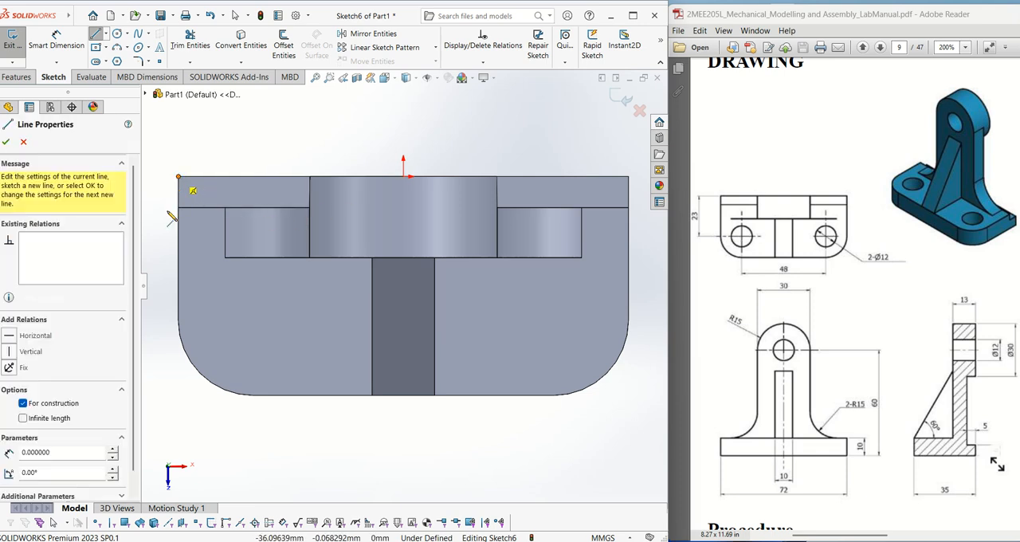
click(179, 321)
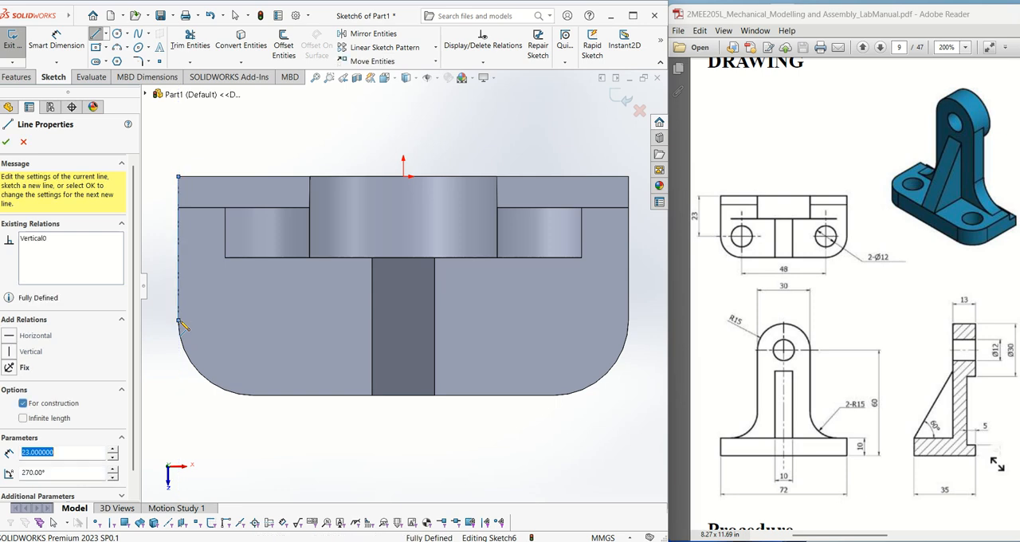
click(257, 320)
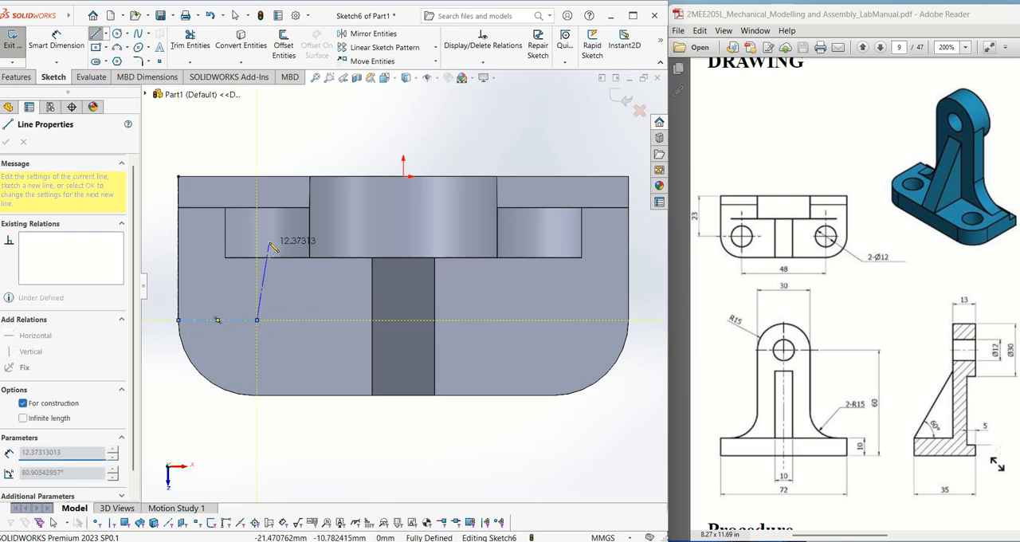
- Dimension the short horizontal centerline's length as 12 mm
click(70, 48)
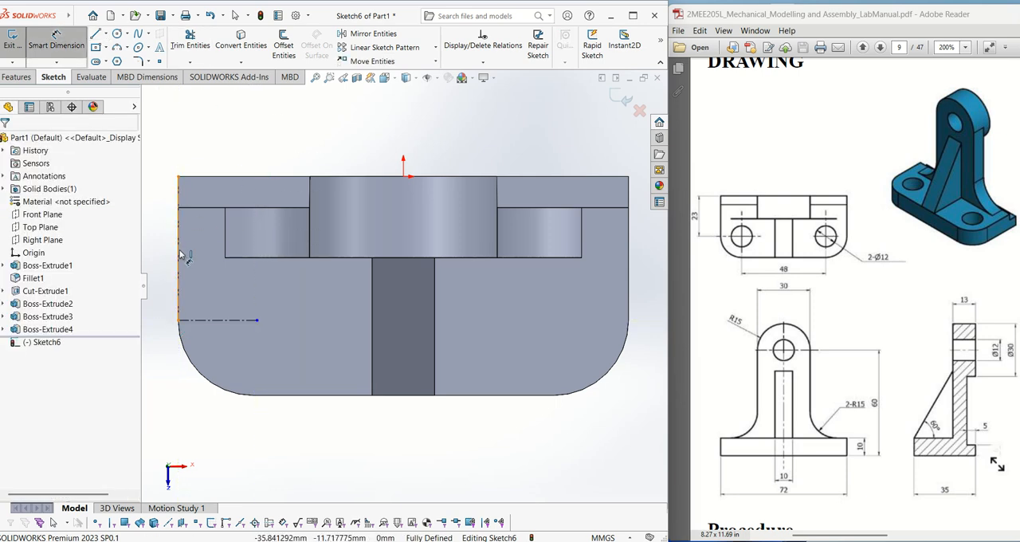
click(227, 321)
click(212, 347)
text(12)
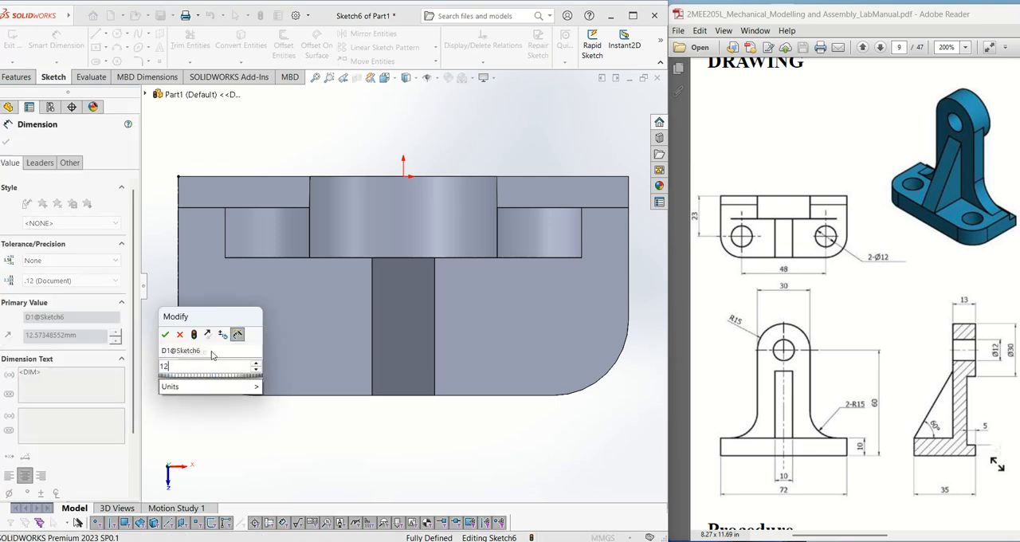
key(Return)
key(Escape)
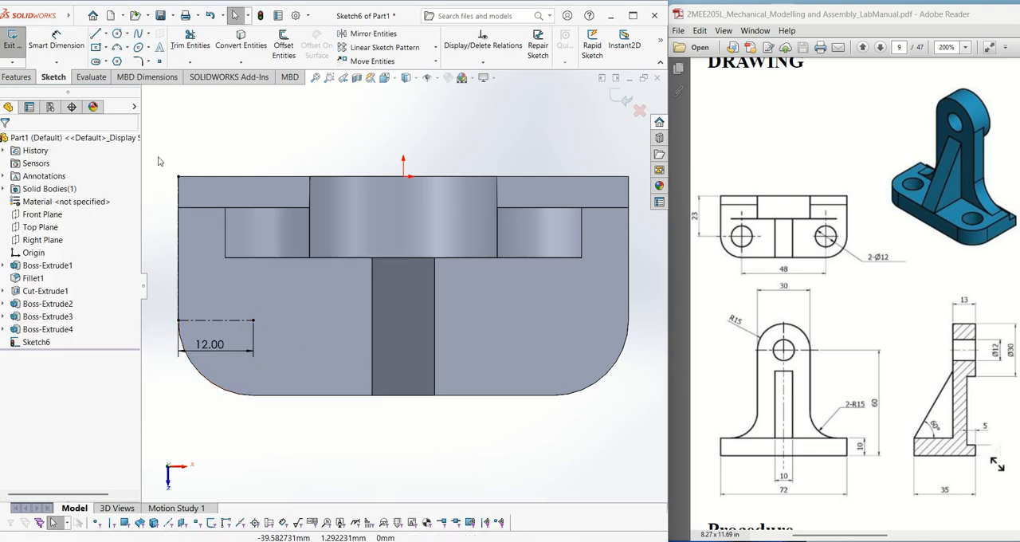
- Sketch a circle about 11.9 mm in diameter centred on the inner end of the 12 mm centerline
click(118, 34)
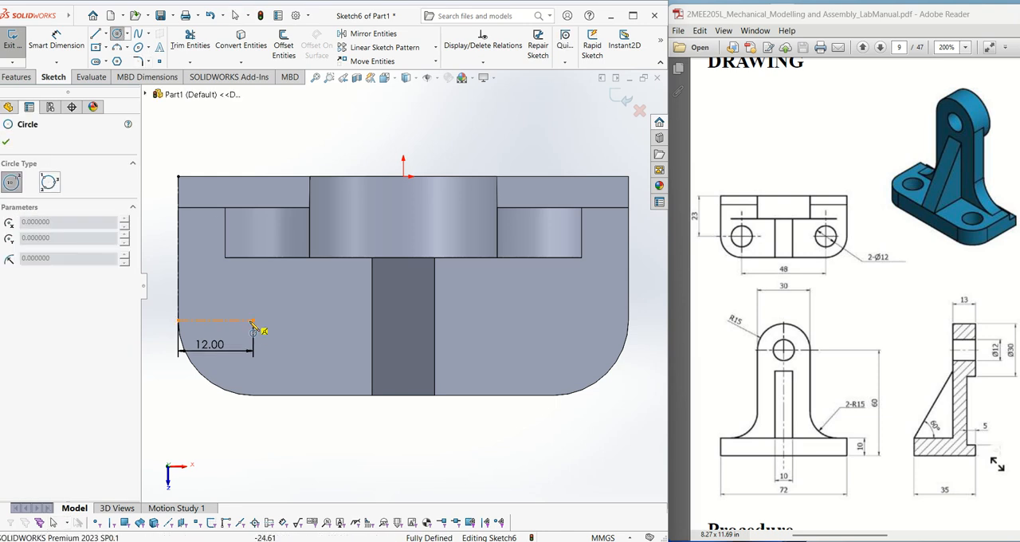
click(254, 321)
click(275, 350)
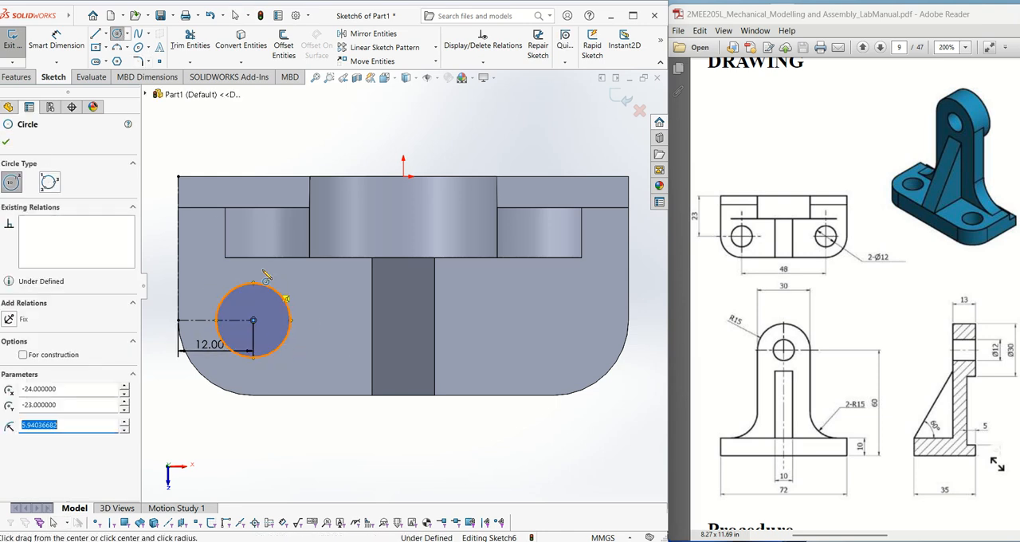
- Draw a horizontal centerline about 46.6 mm long from the circle's centre towards the plate's opposite side
click(106, 34)
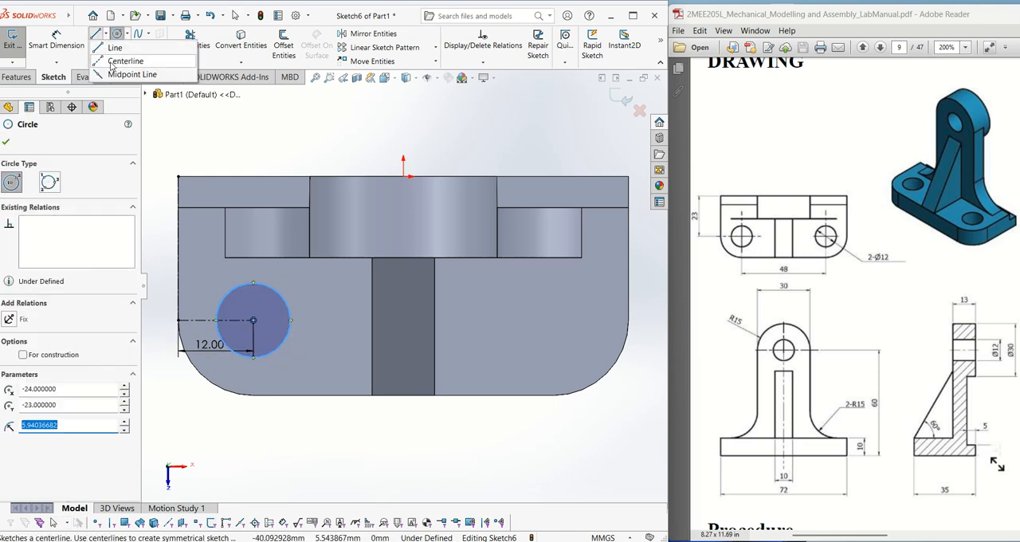
click(113, 65)
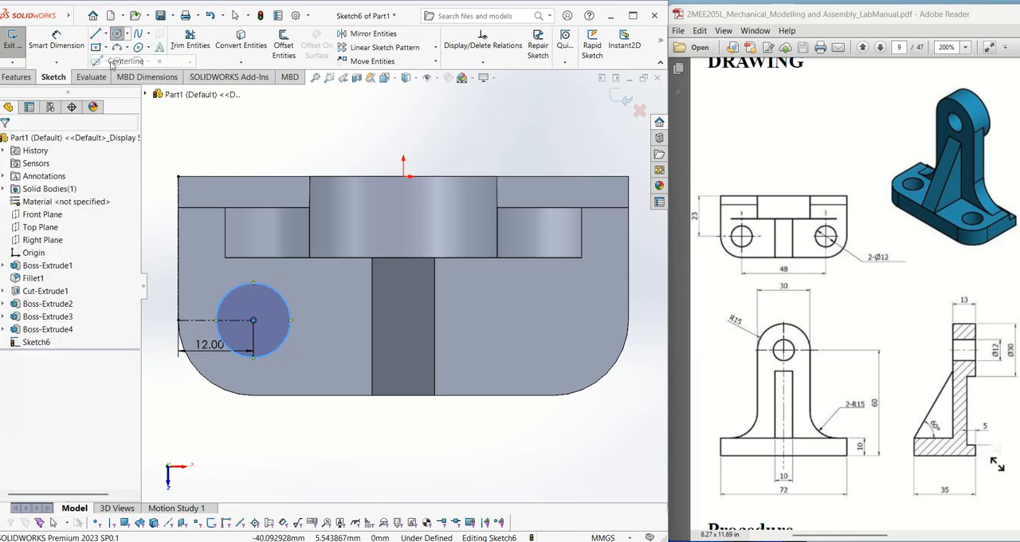
click(253, 321)
click(543, 320)
key(Escape)
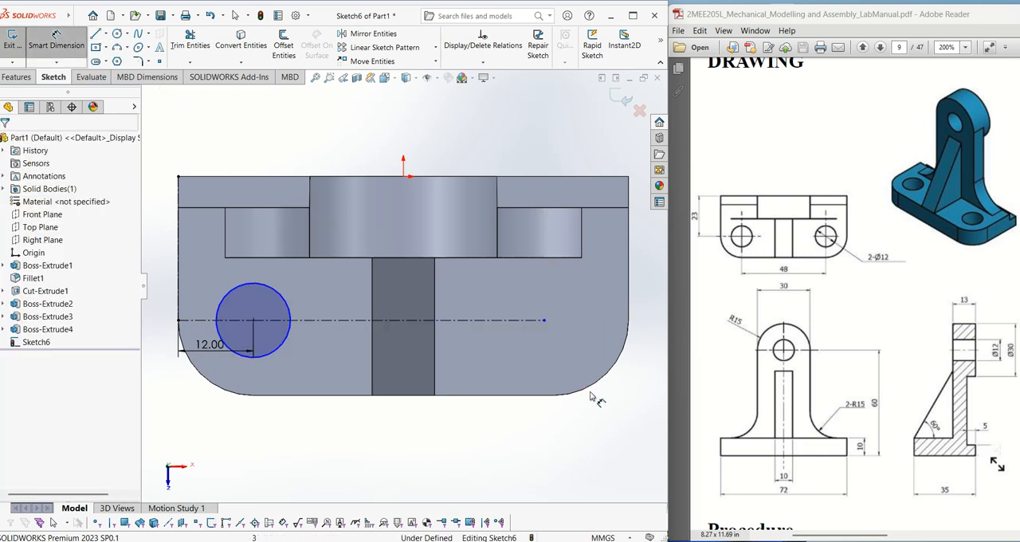
- Dimension the long centerline between the two hole positions as 48 mm
click(482, 321)
click(420, 448)
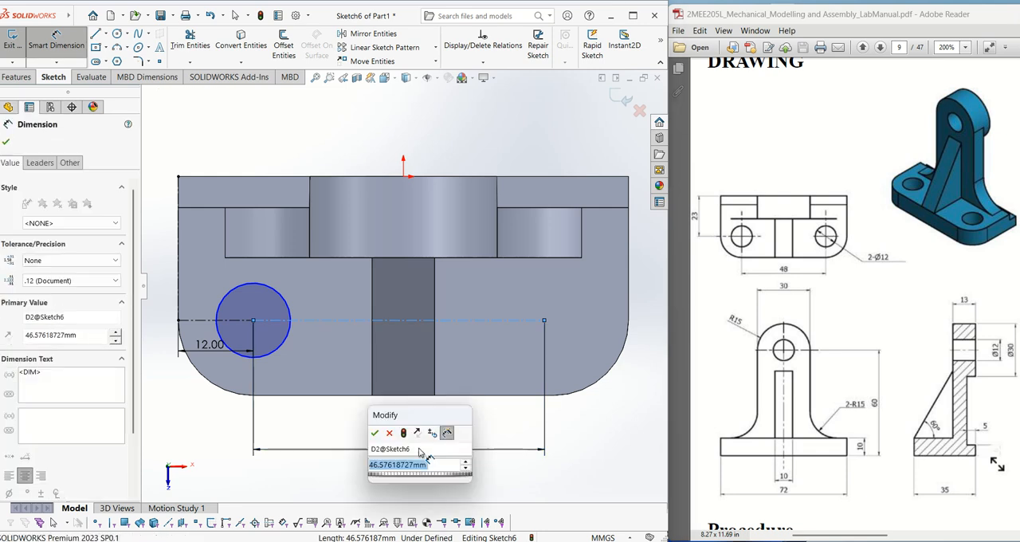
text(48)
key(Return)
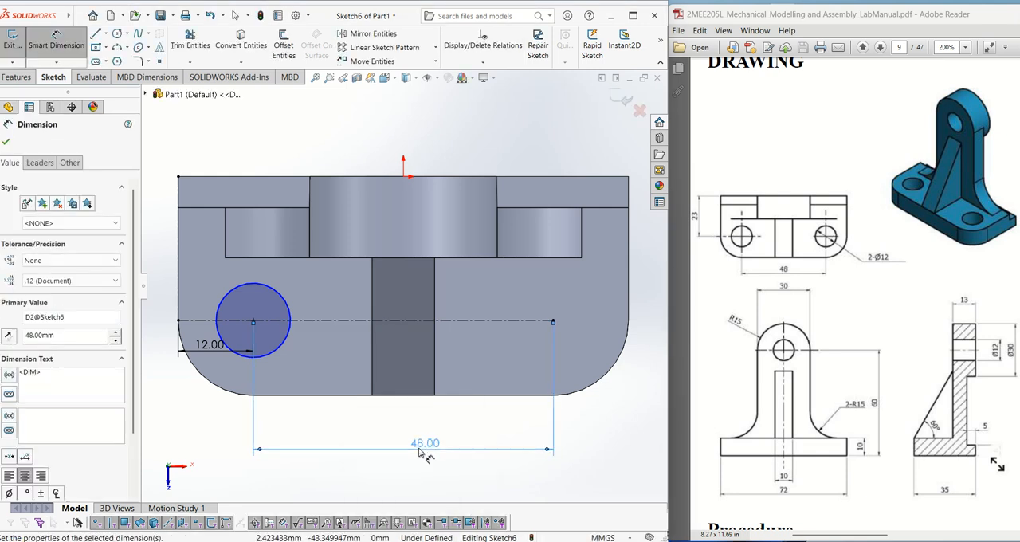
- Sketch a second circle about 10 mm in diameter centred on the far end of the 48 mm centerline
click(116, 33)
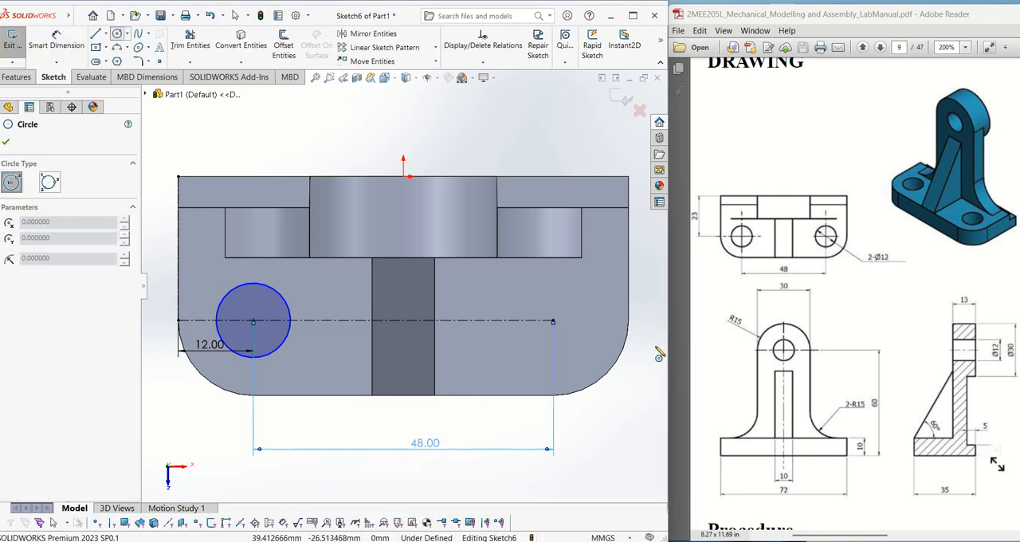
click(553, 320)
click(569, 344)
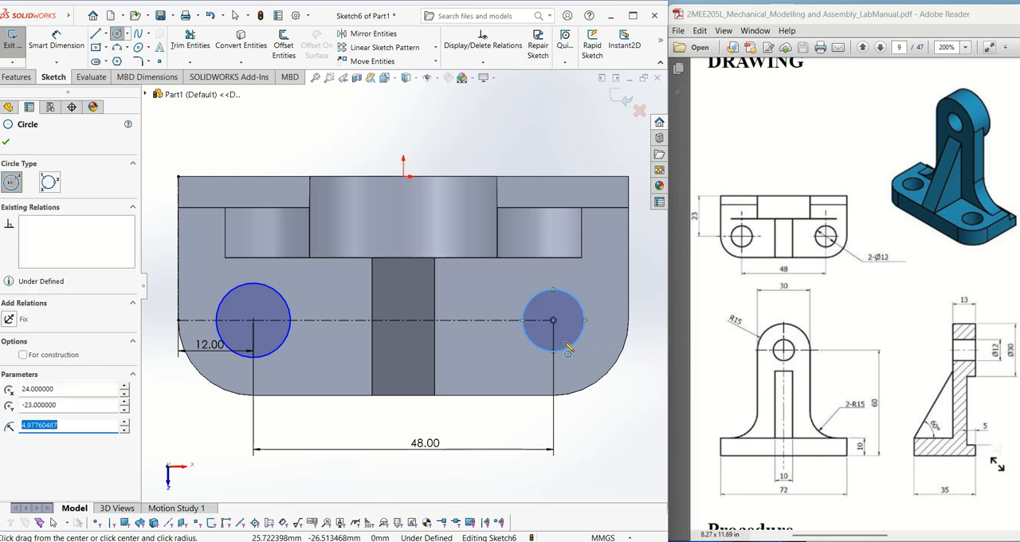
- Dimension the diameters of both base-hole circles as 12 mm
click(56, 40)
click(291, 314)
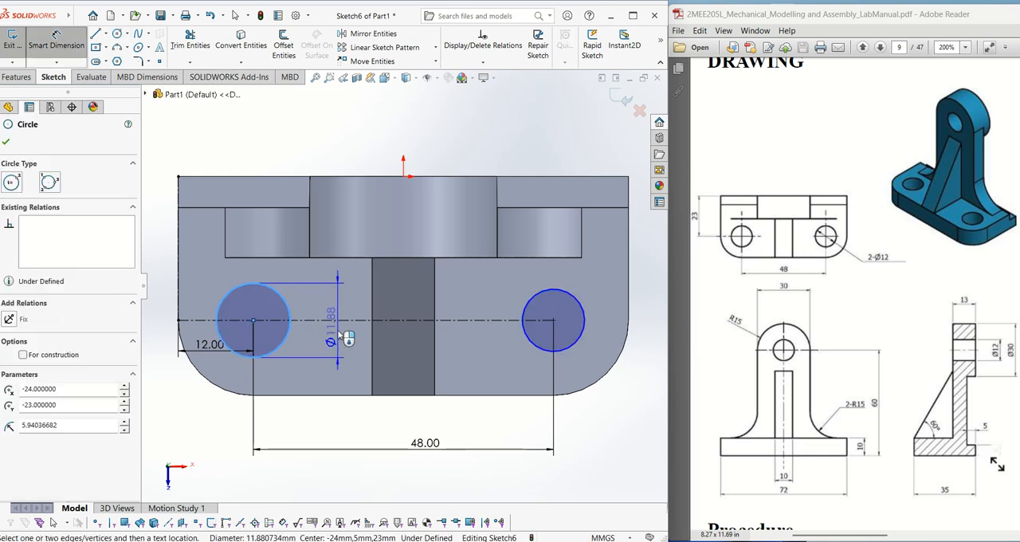
click(322, 315)
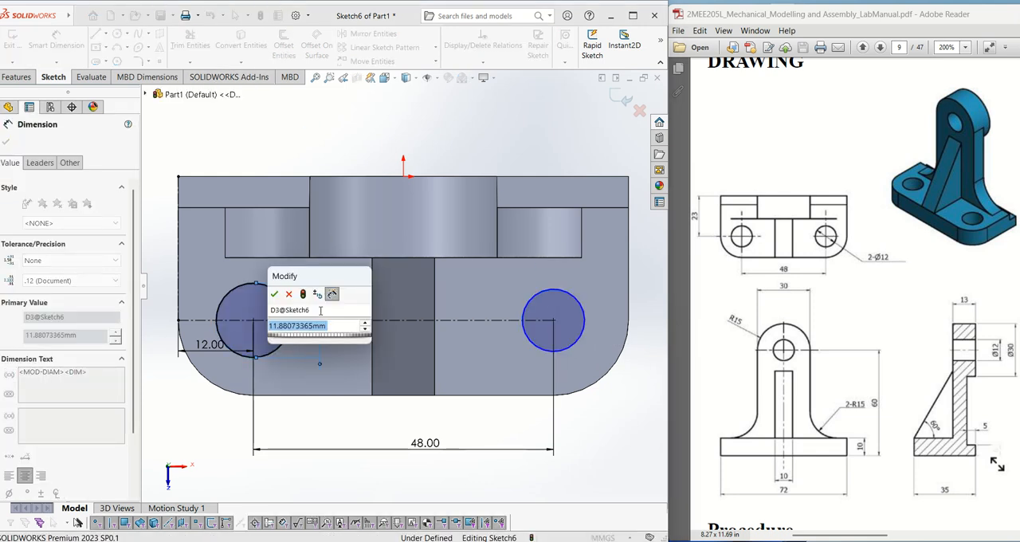
text(12)
key(Return)
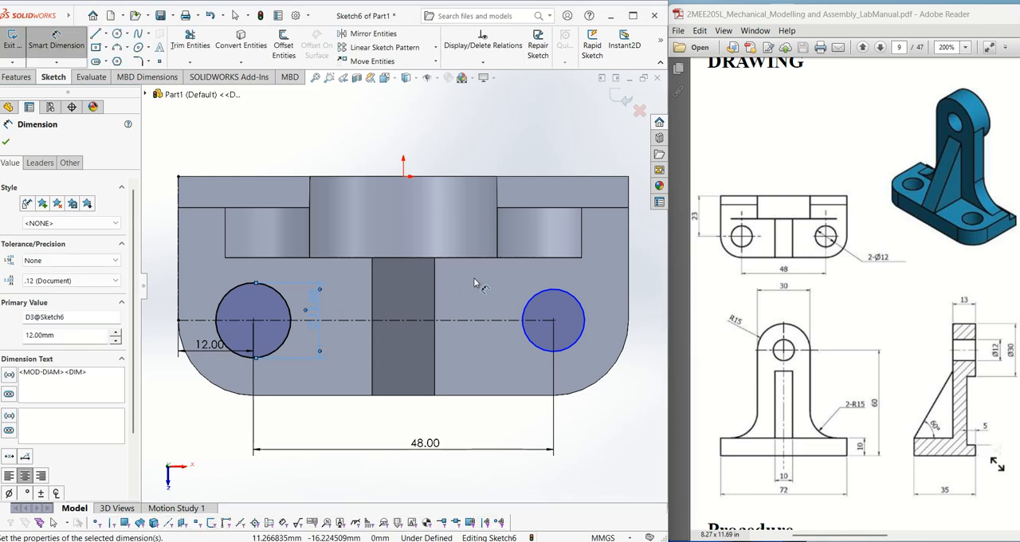
click(570, 308)
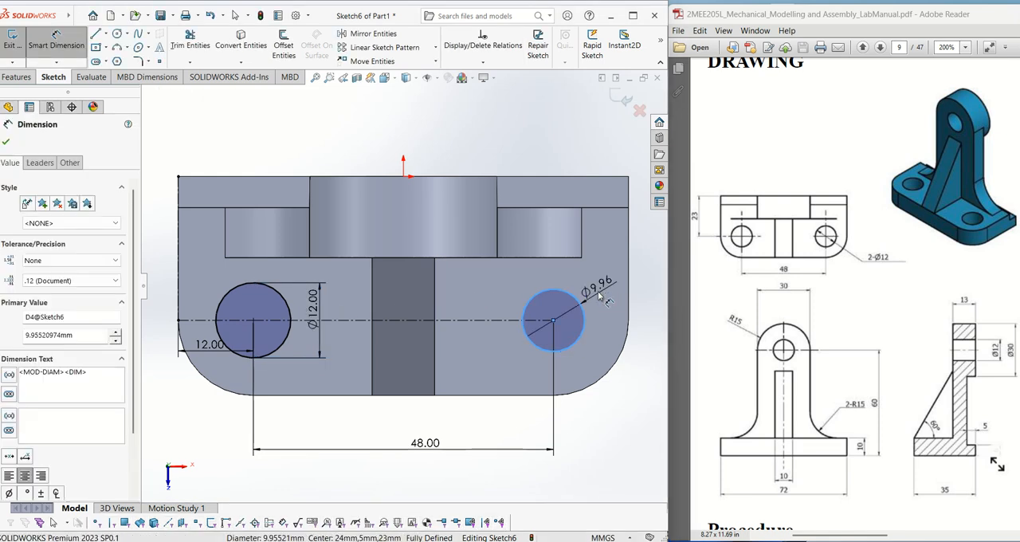
click(597, 297)
text(12)
key(Return)
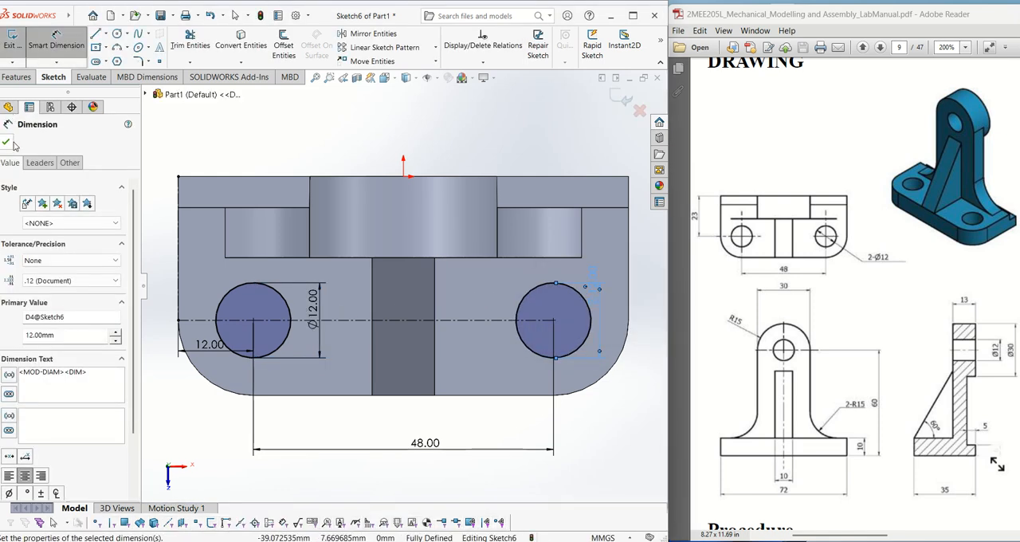
click(4, 143)
- Cut-extrude the two circles through the base plate with the Through All end condition
click(17, 77)
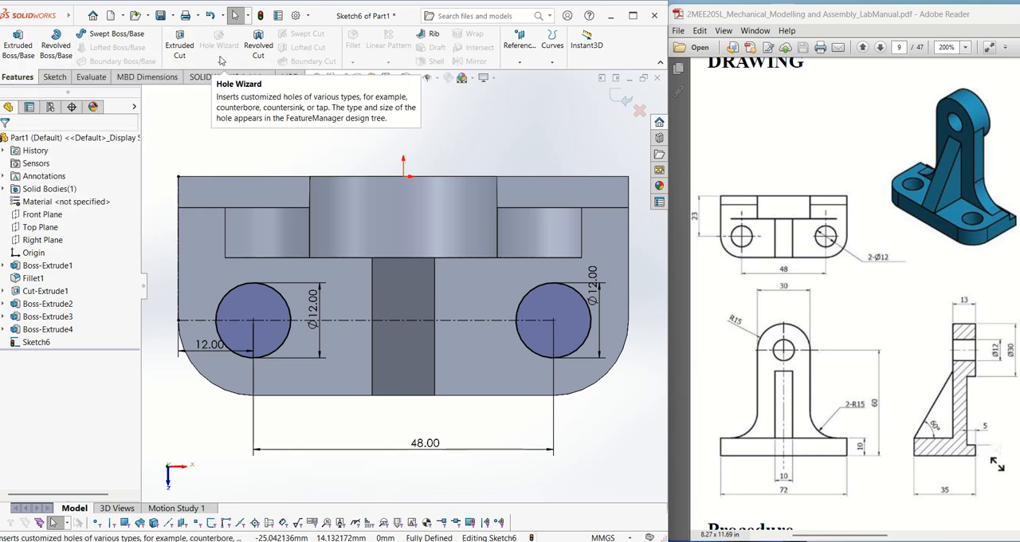
click(179, 45)
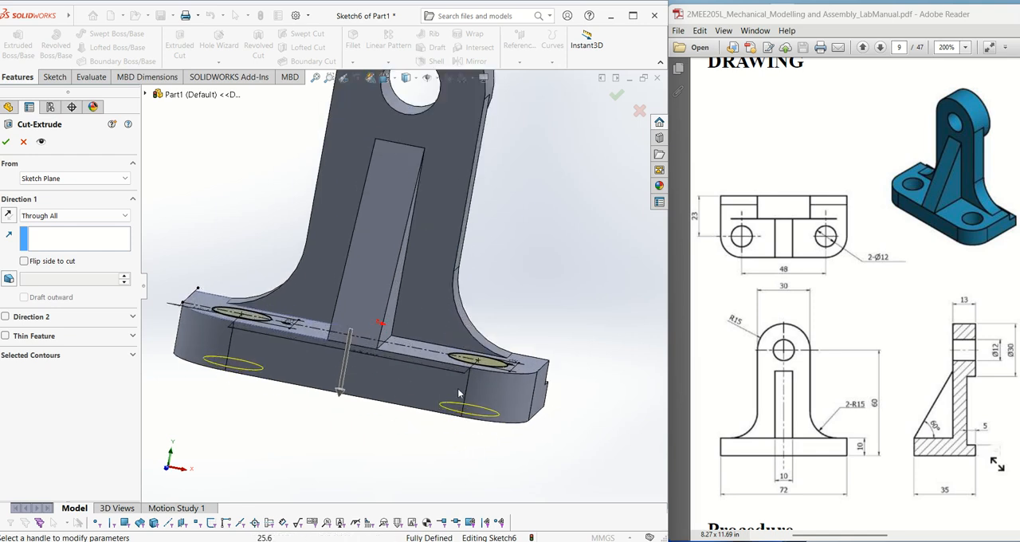
click(103, 216)
click(96, 223)
click(7, 141)
click(585, 288)
scroll(584, 288, up, 2)
middle_drag(511, 220, 459, 290)
scroll(506, 214, up, 2)
scroll(506, 215, down, 3)
middle_drag(435, 211, 408, 256)
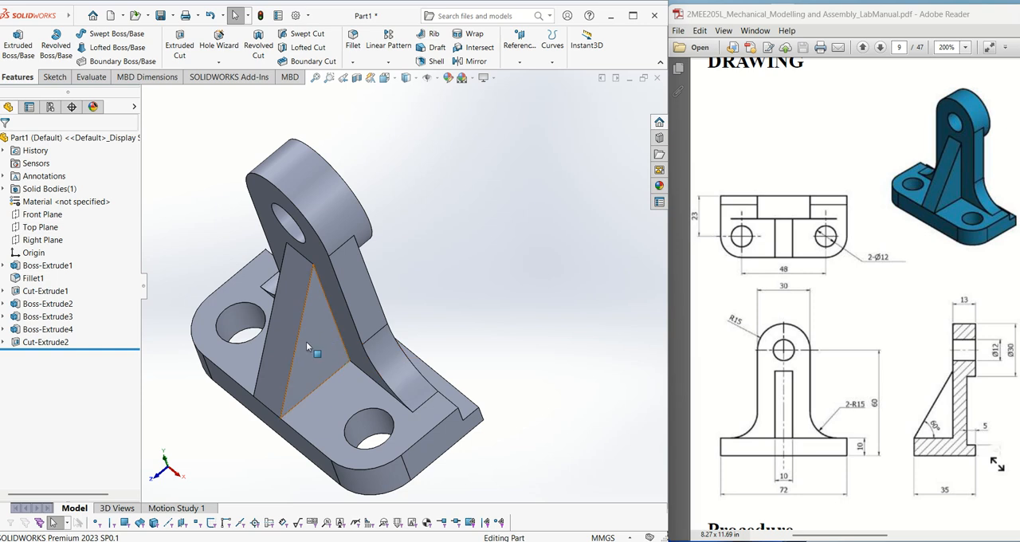